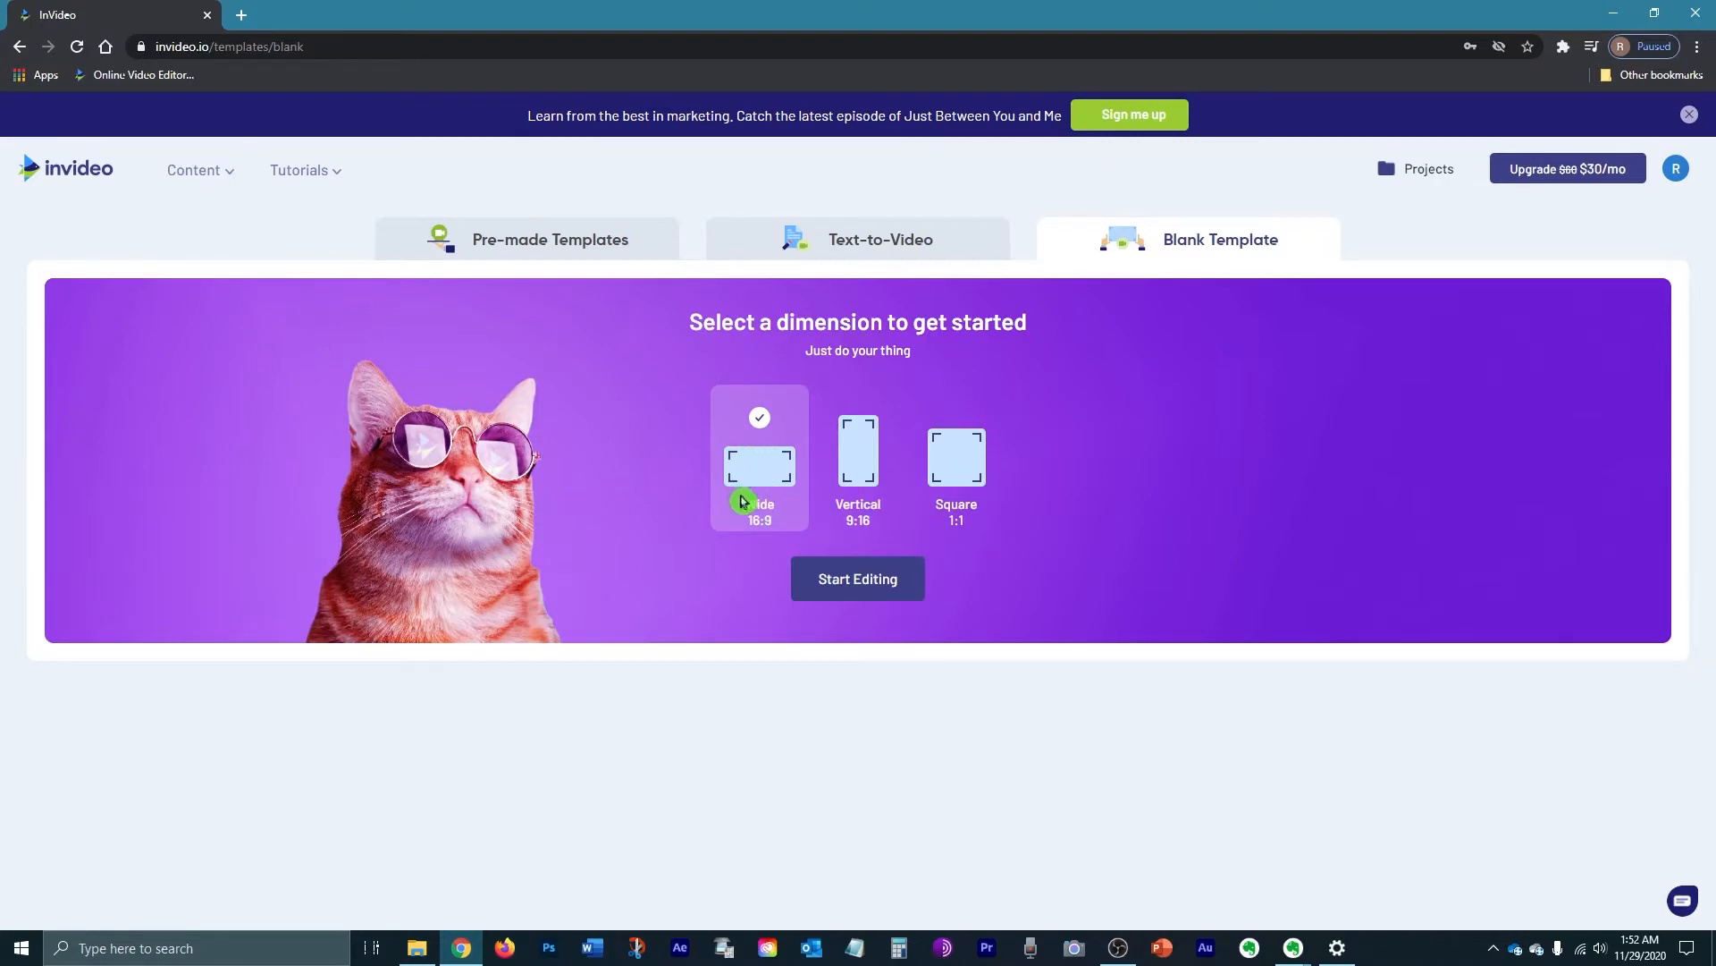
Step: Start editing a blank 16:9 project with its default Build Your Own Scene scene
left_click(844, 579)
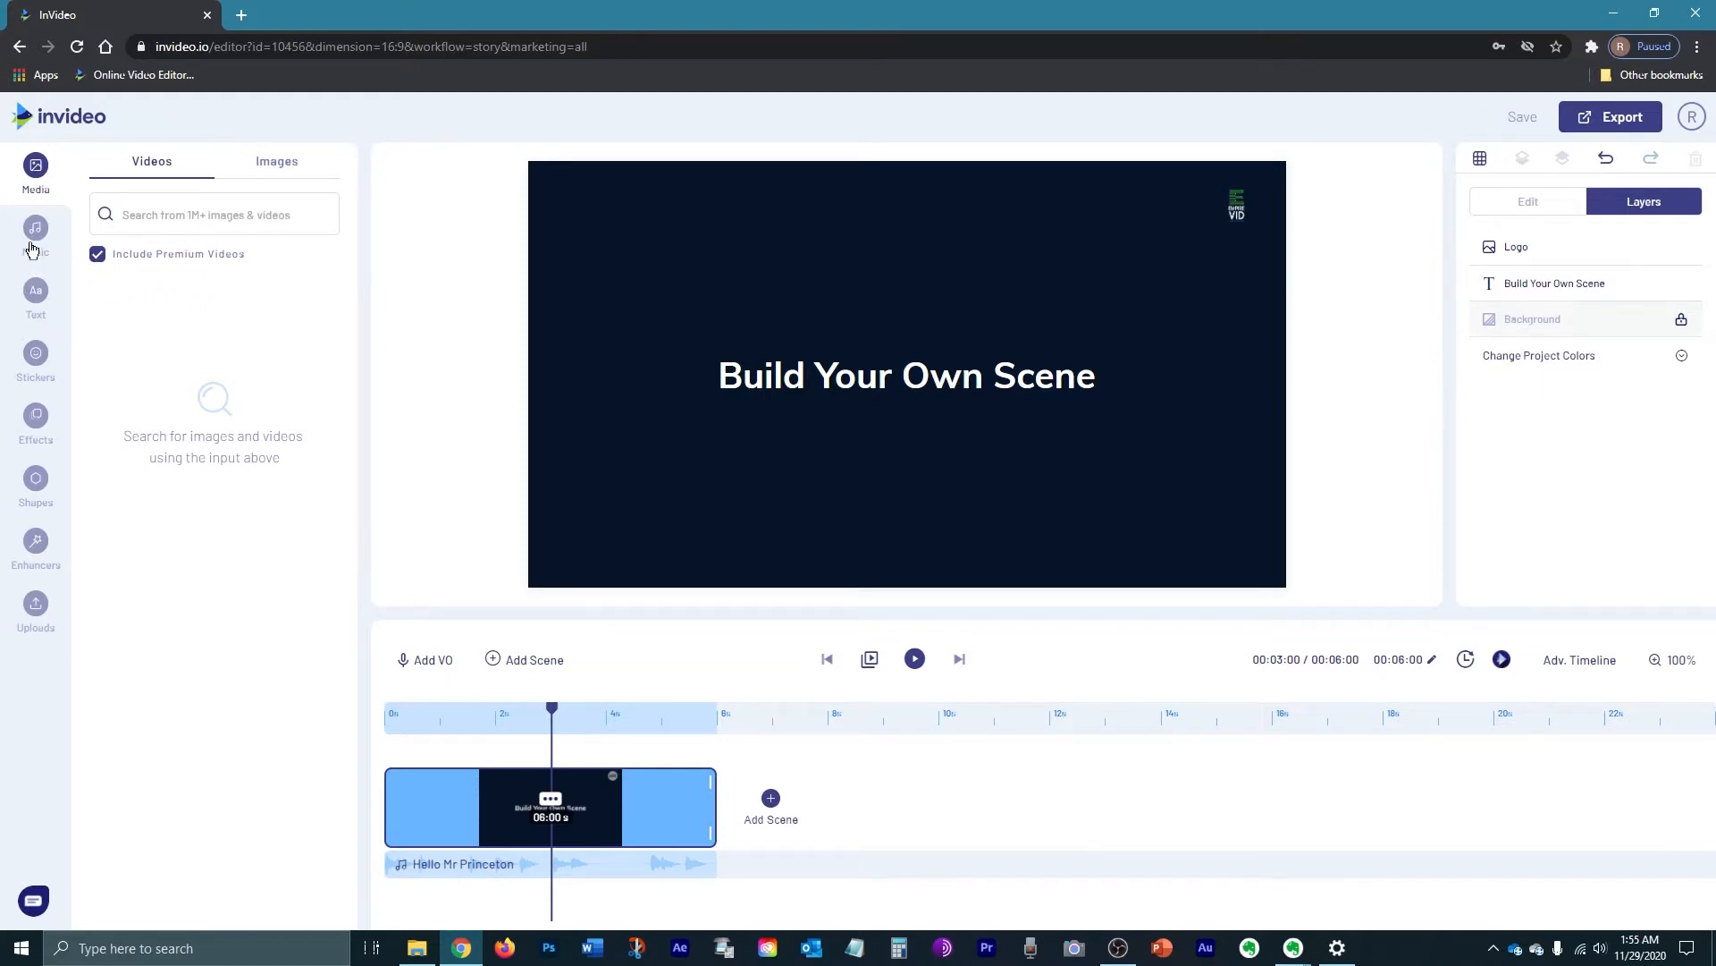
left_click(35, 235)
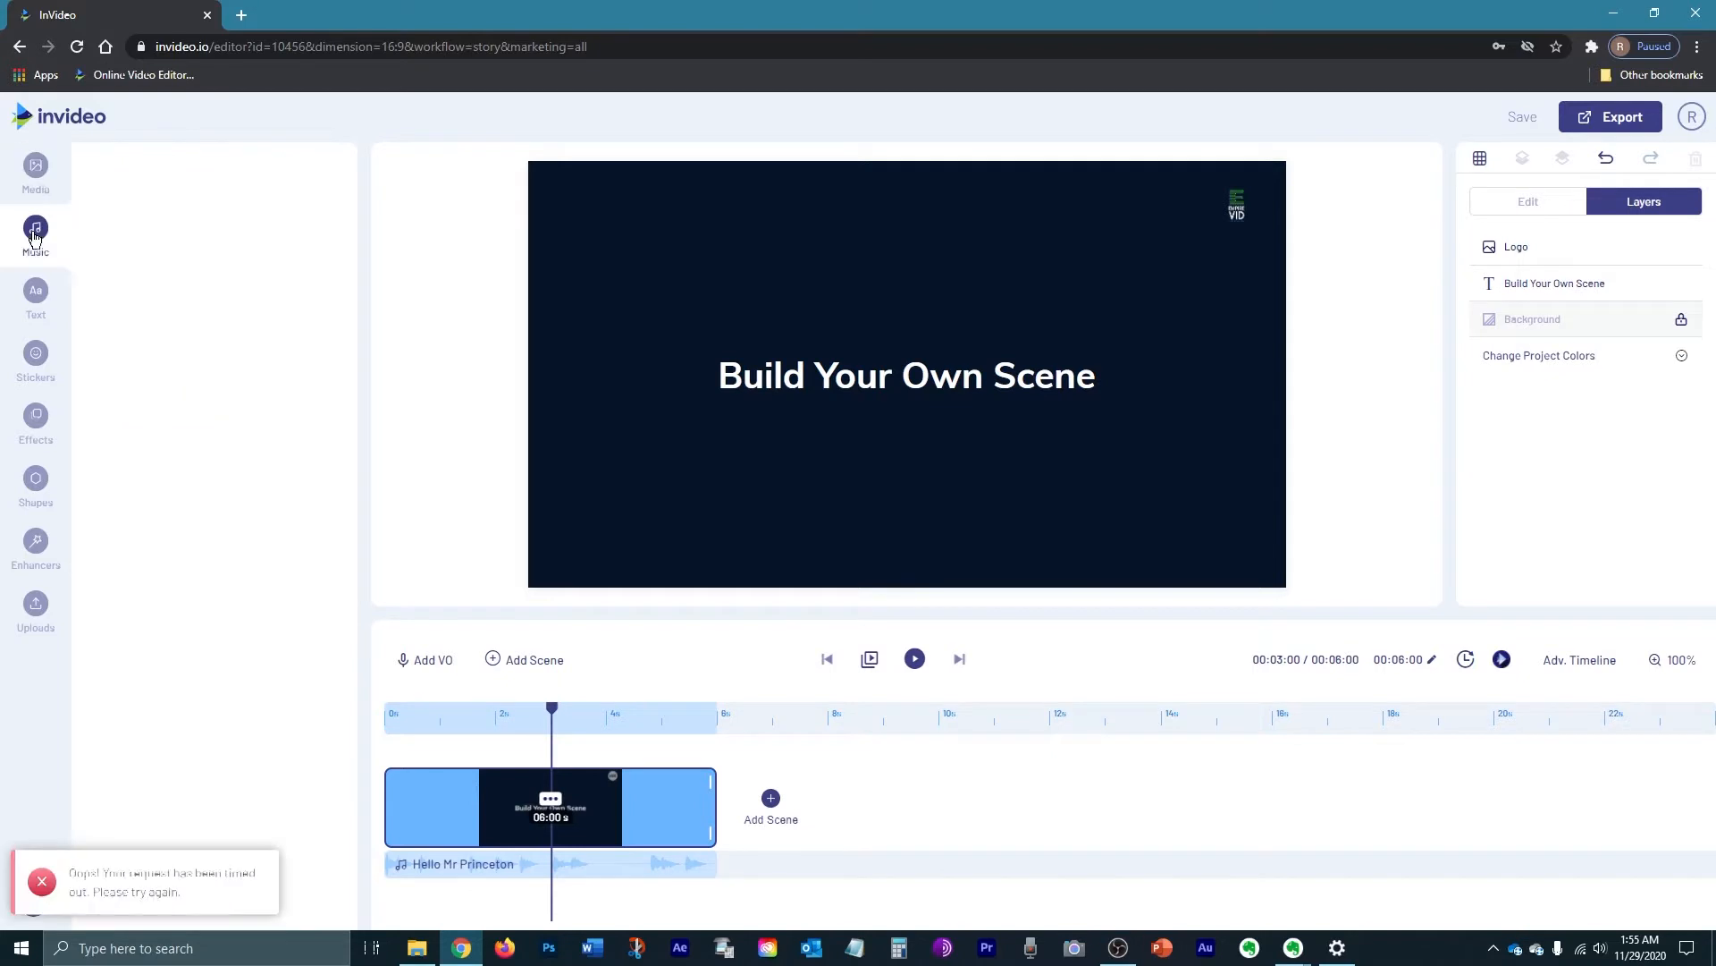
left_click(30, 316)
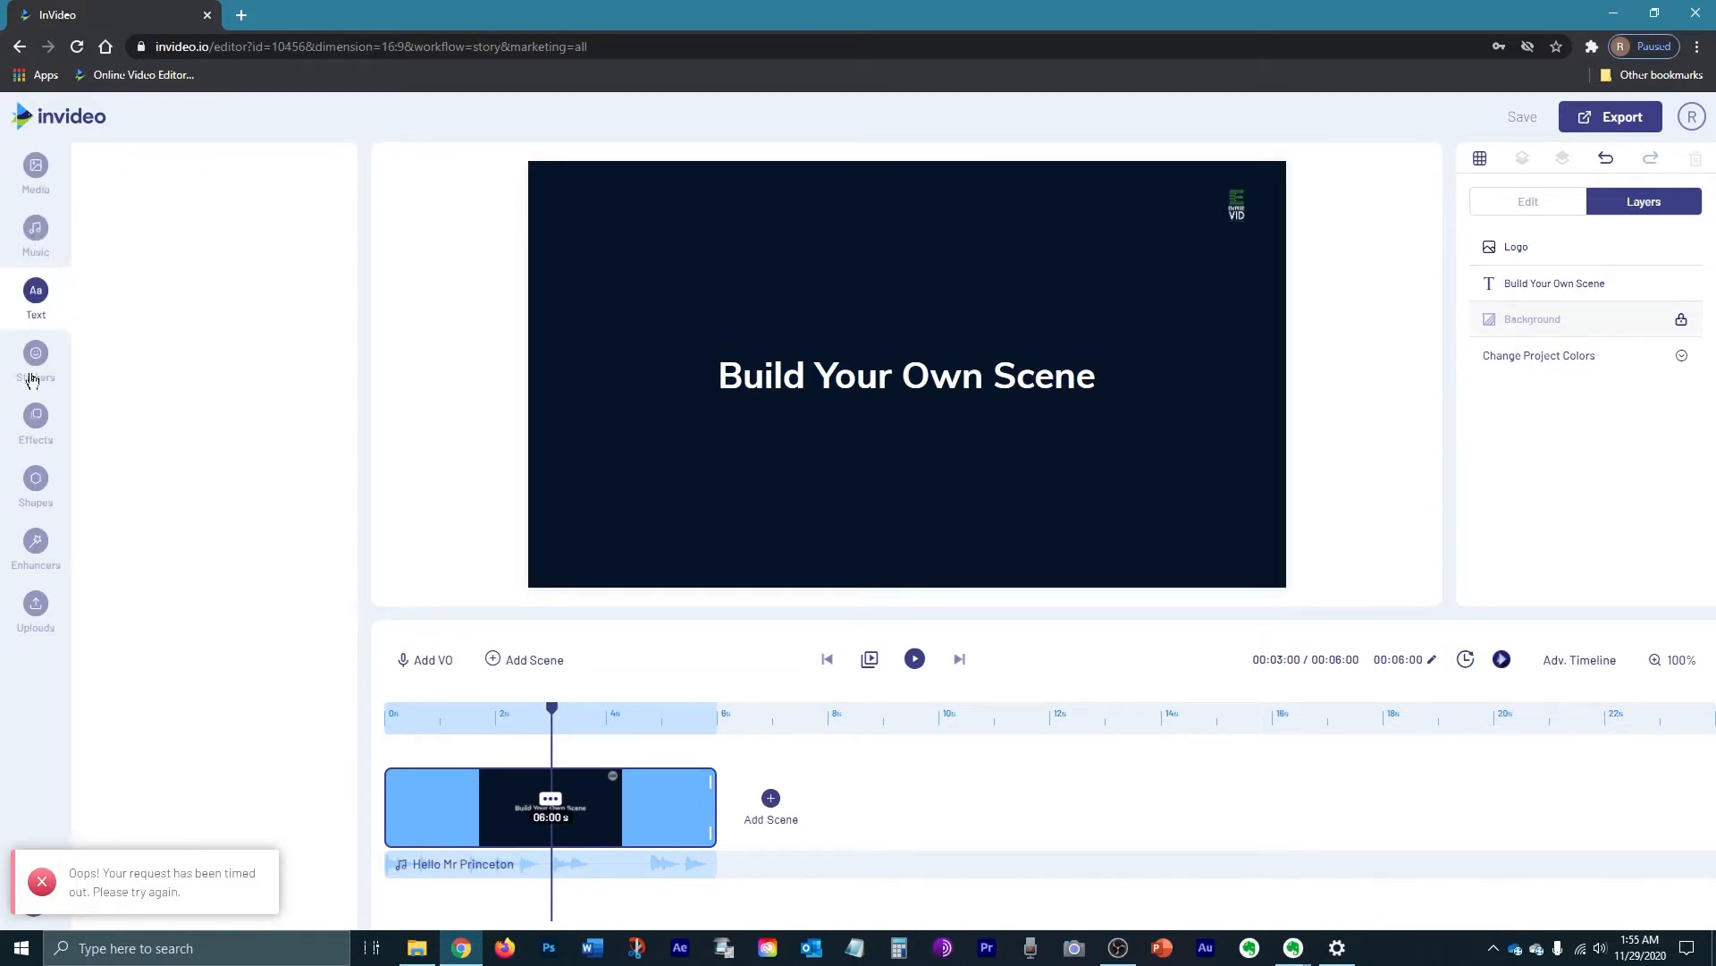
left_click(37, 420)
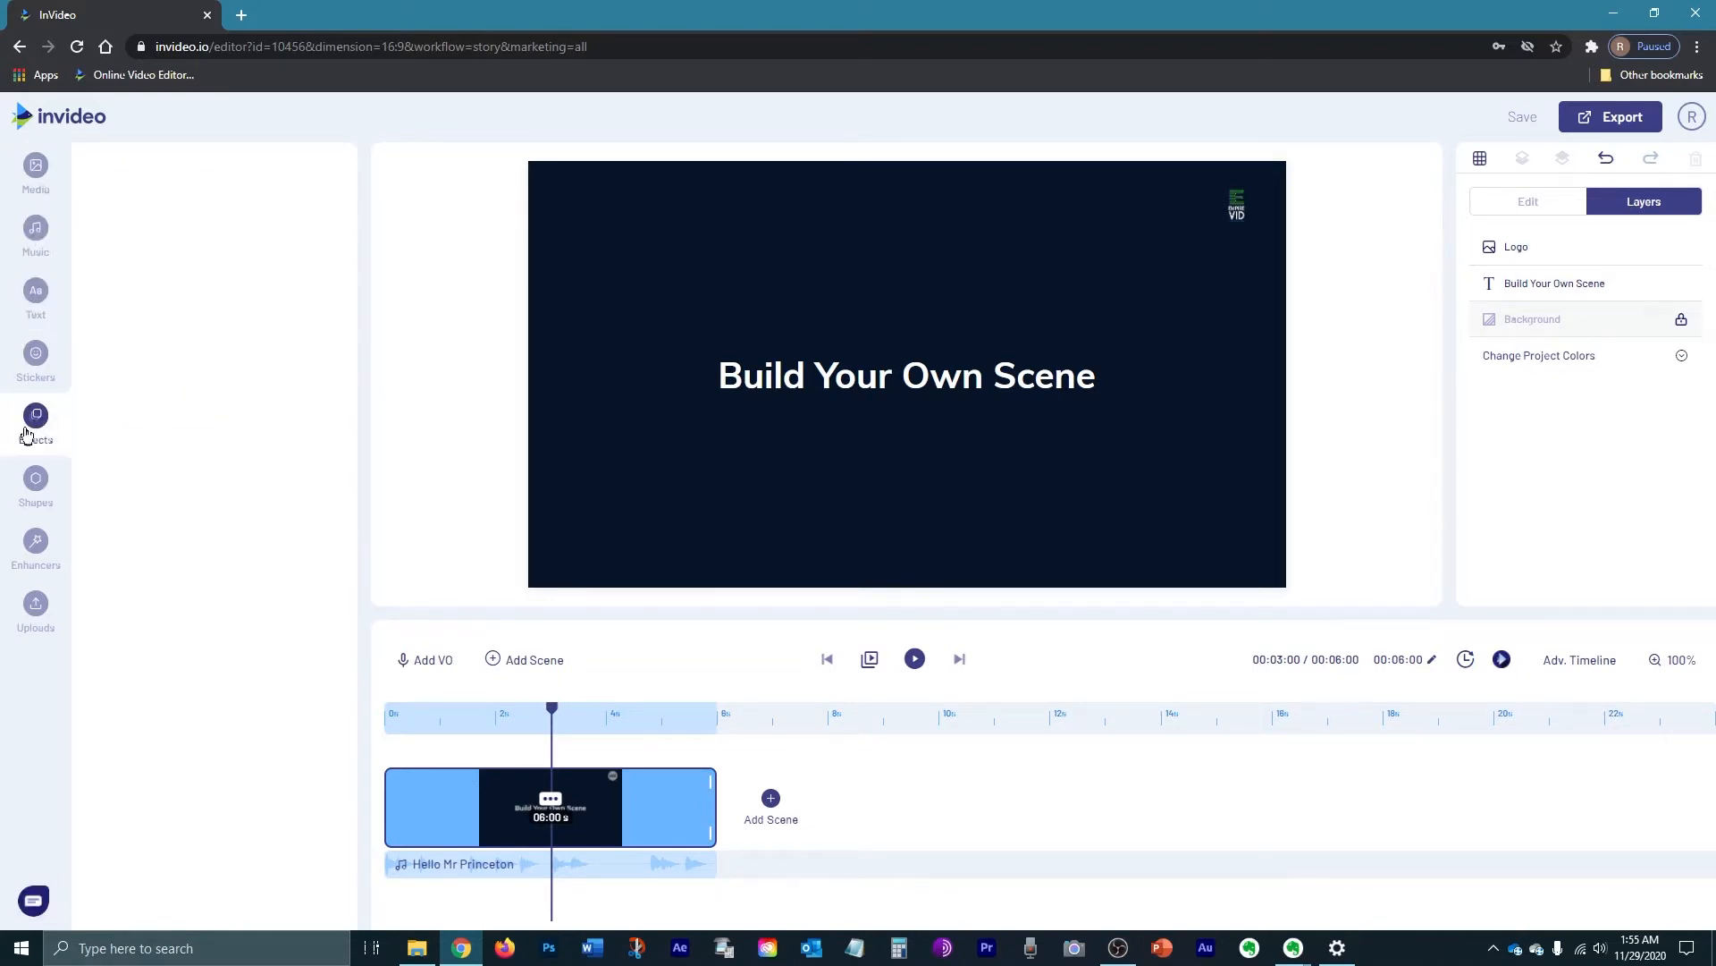
left_click(29, 173)
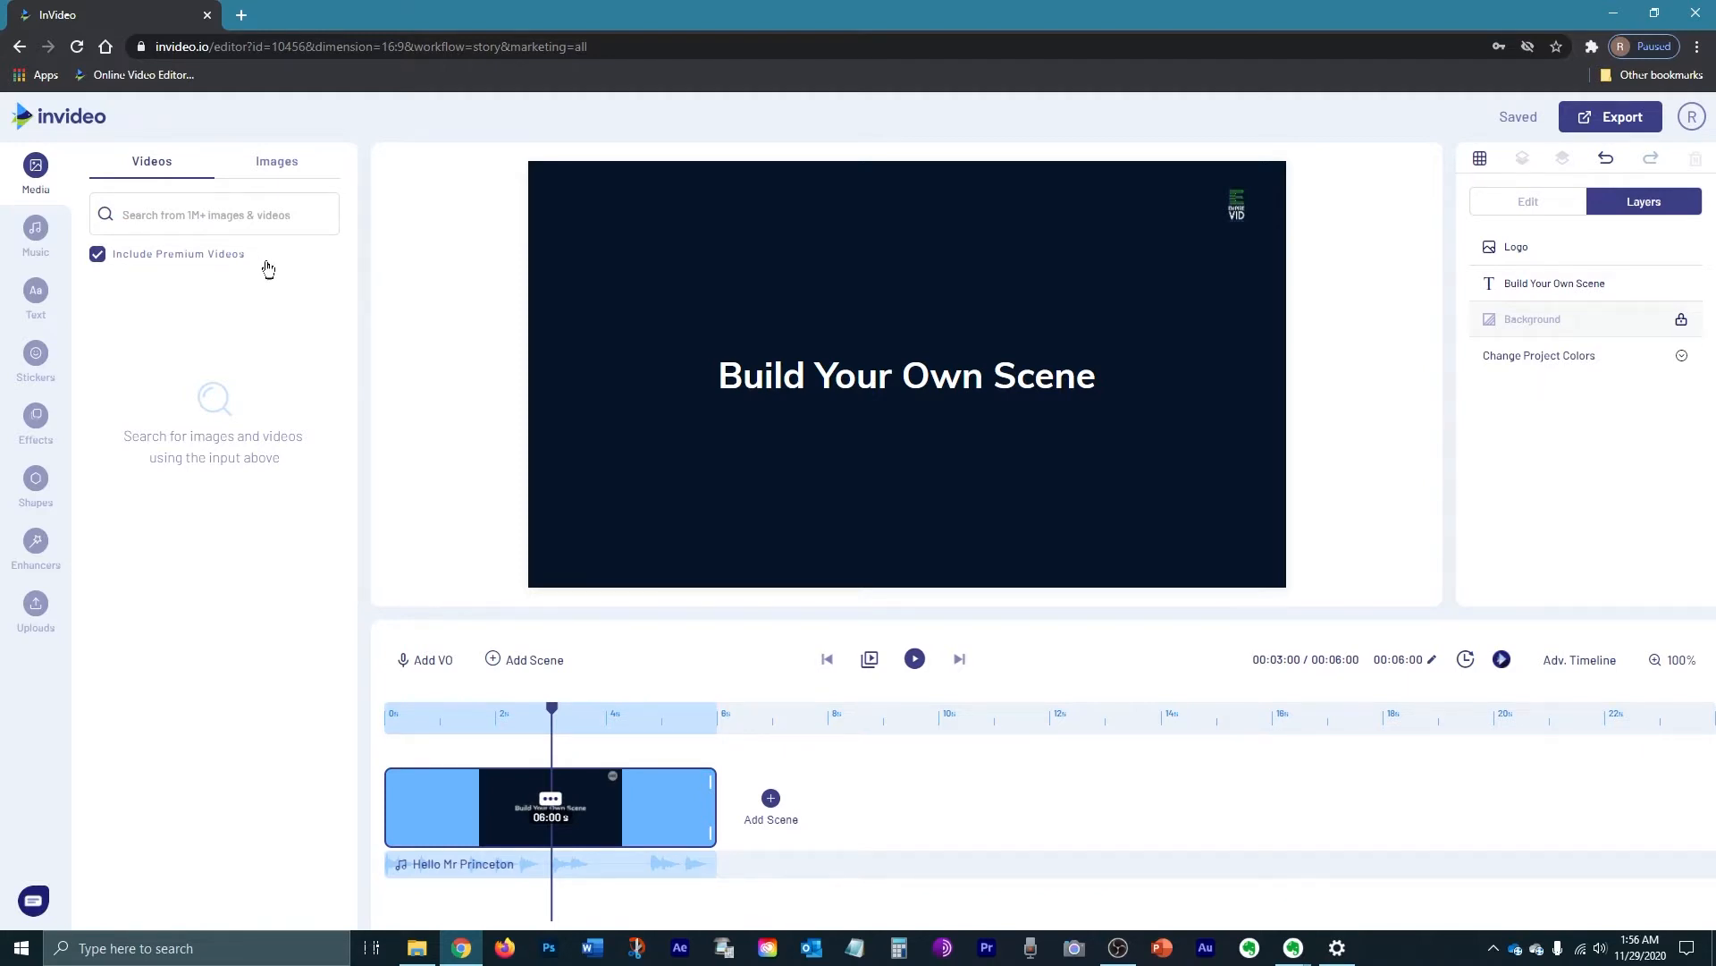
left_click(1005, 347)
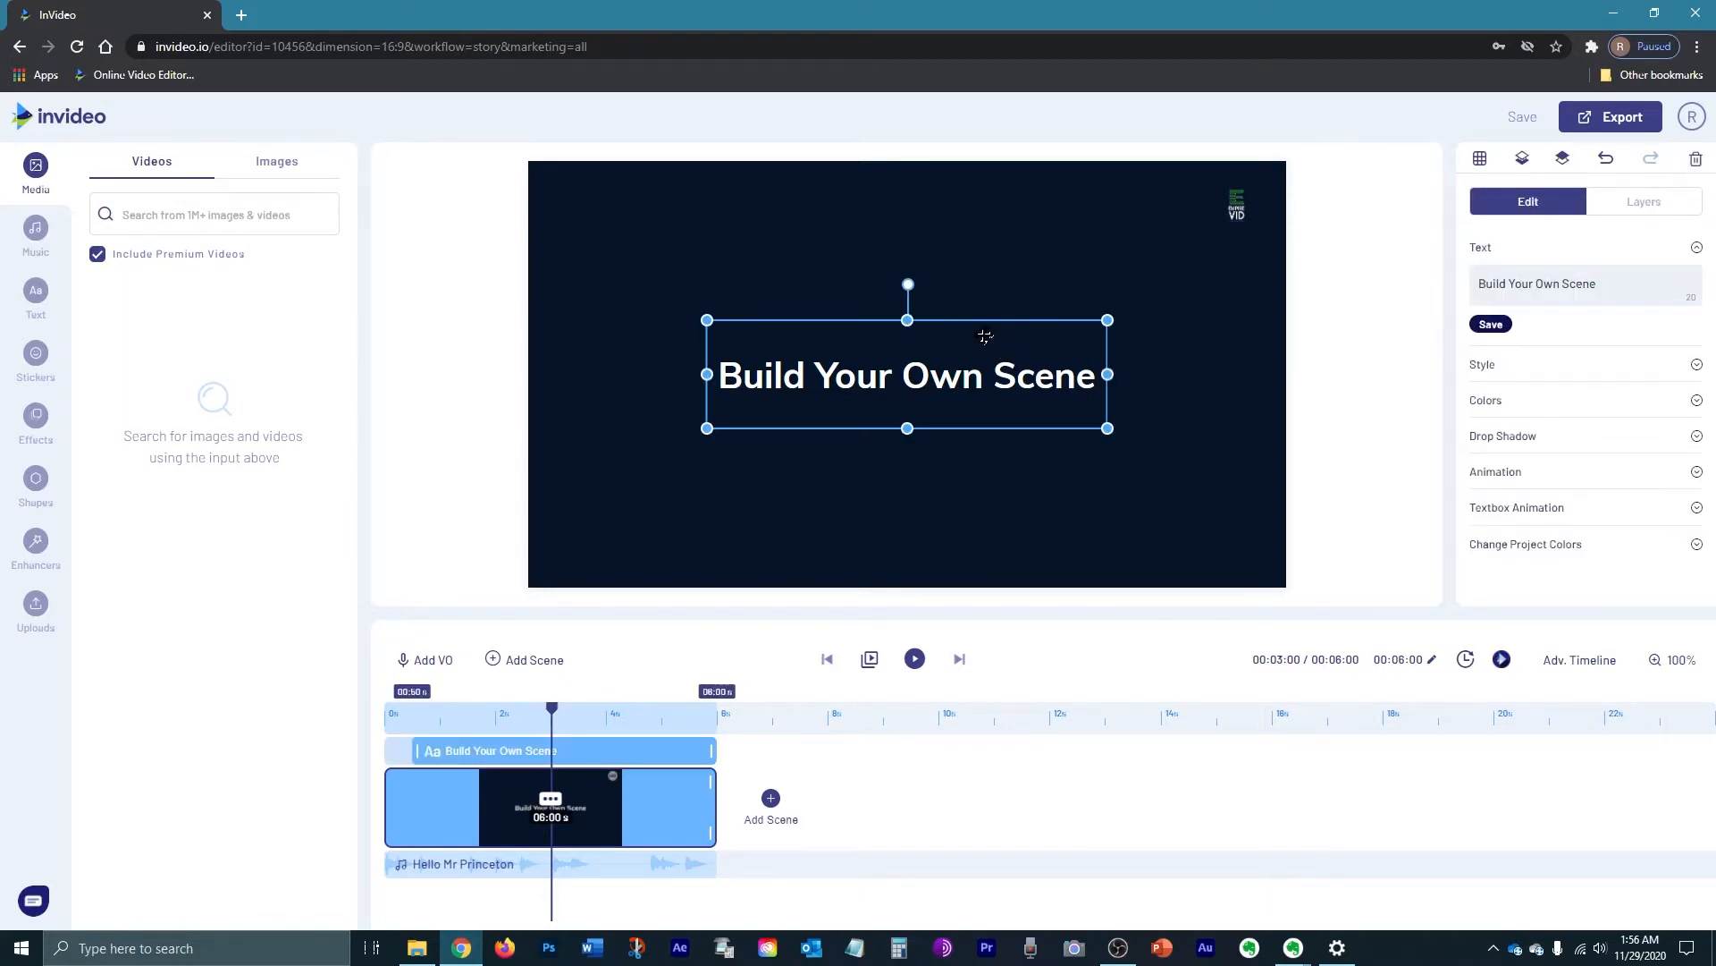
Step: Delete the placeholder title and the corner logo, leaving only the background
key("Delete")
left_click(1237, 205)
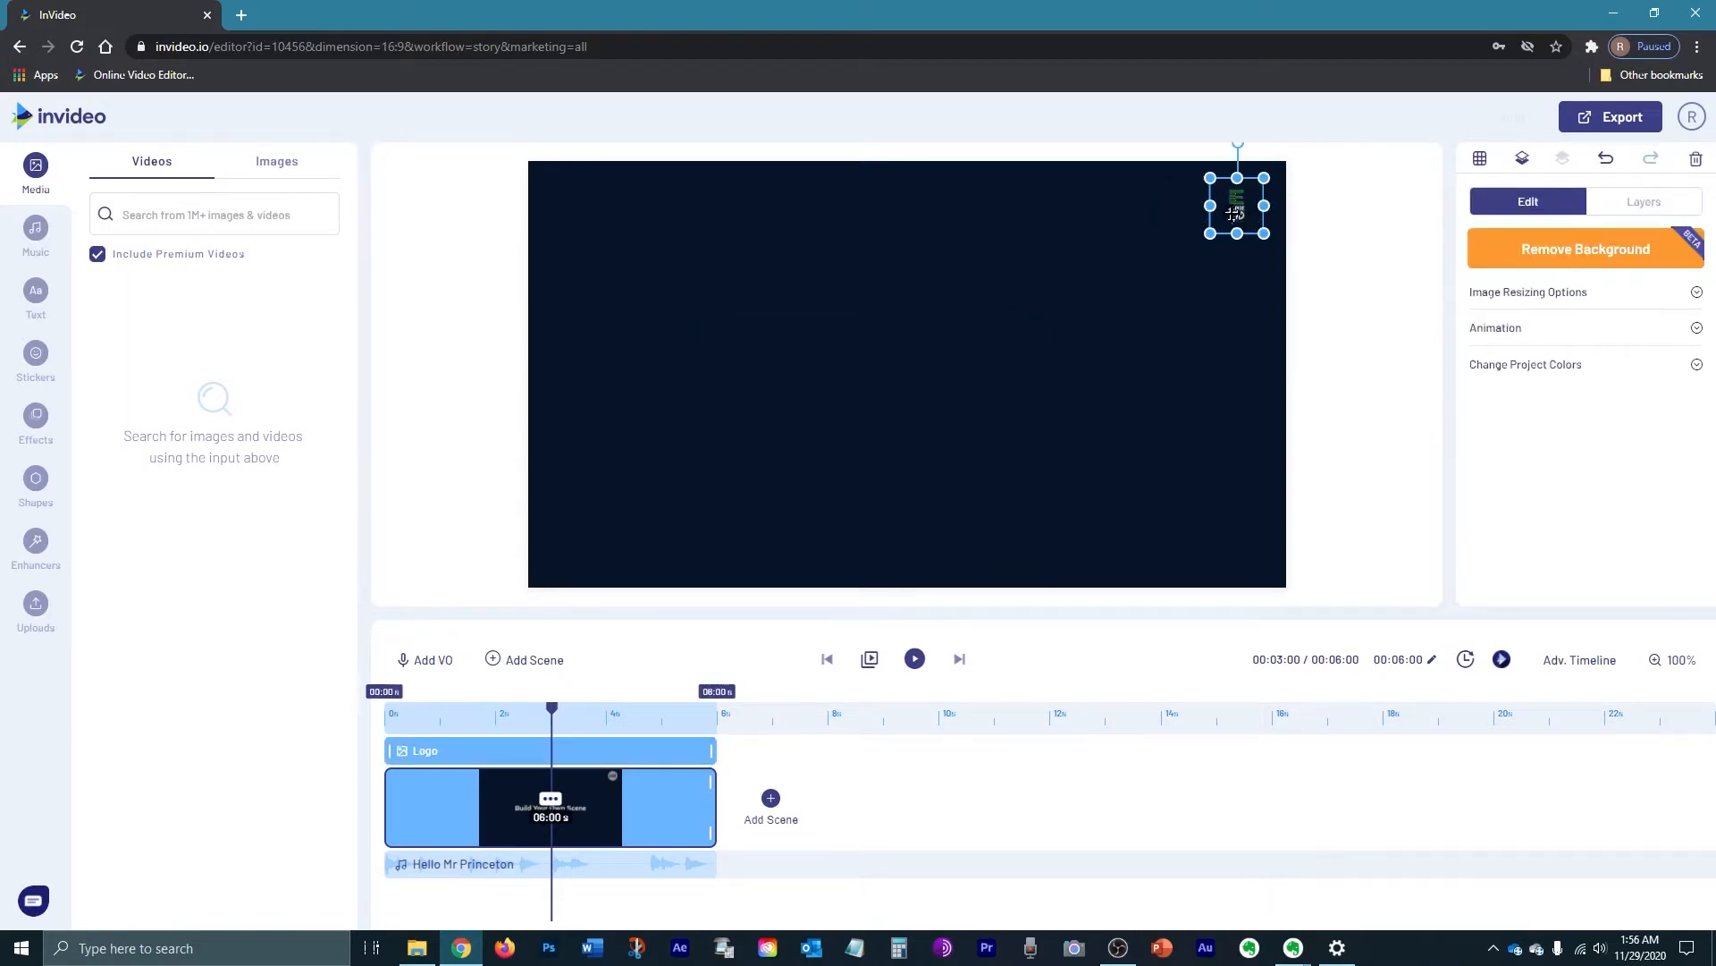
key("Delete")
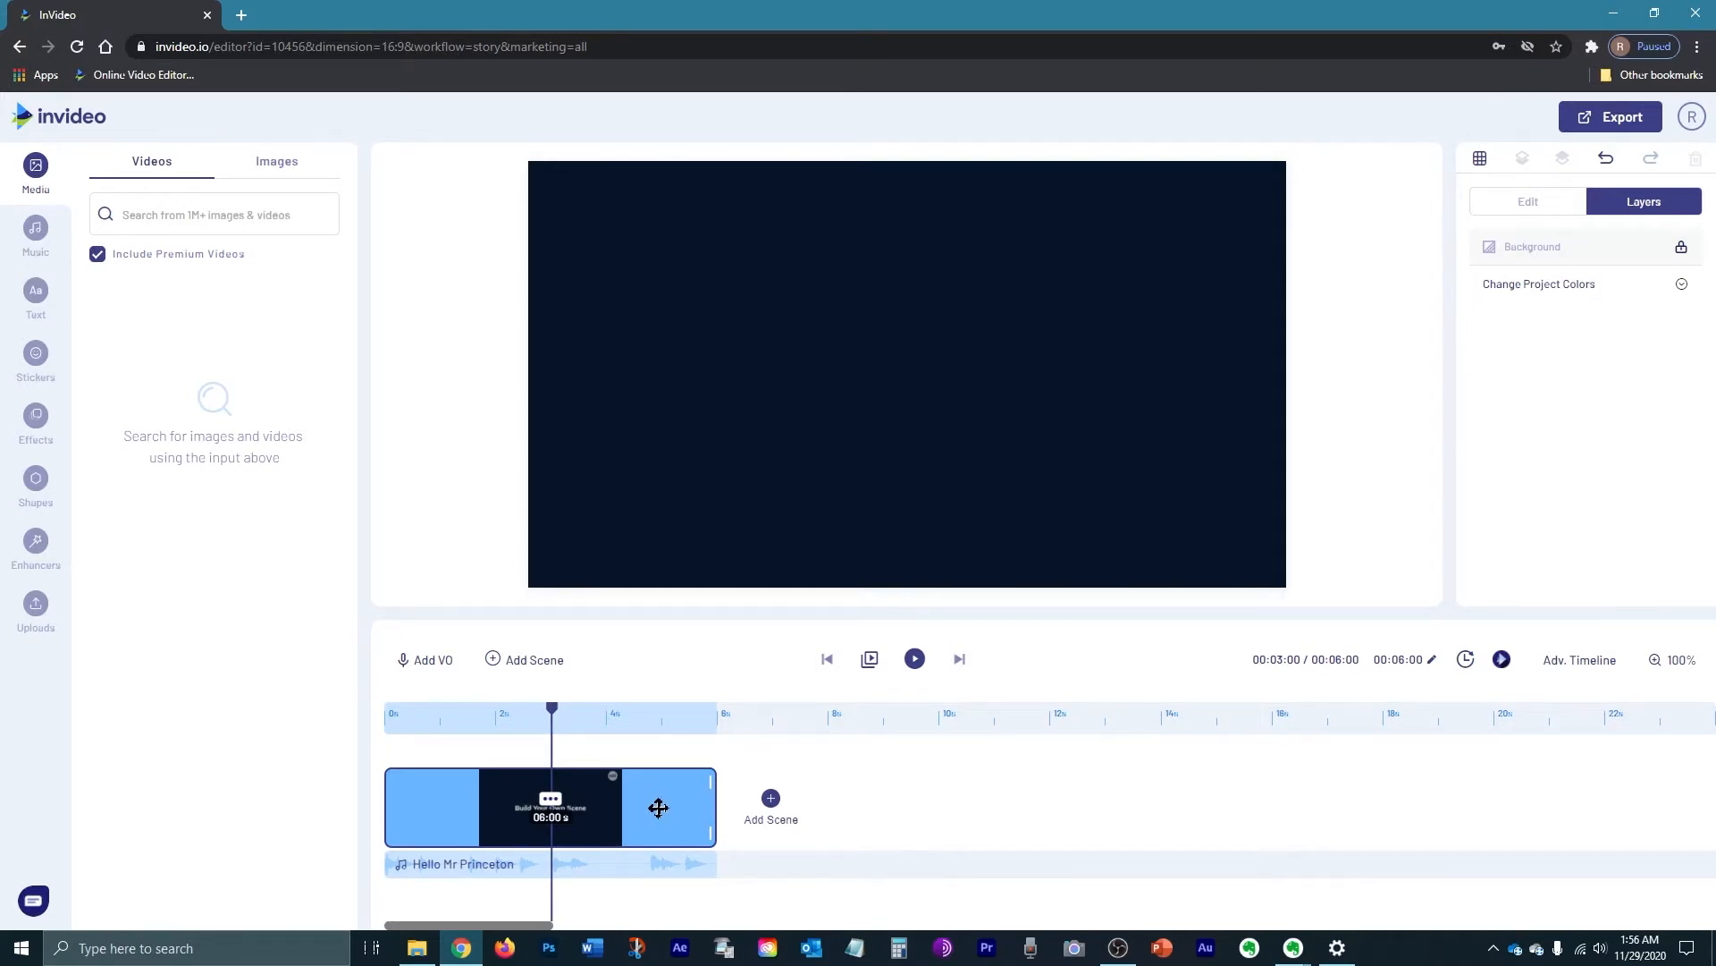
left_click(908, 820)
Step: Duplicate the blank scene five times to get six scenes totalling 31 seconds
left_click(552, 801)
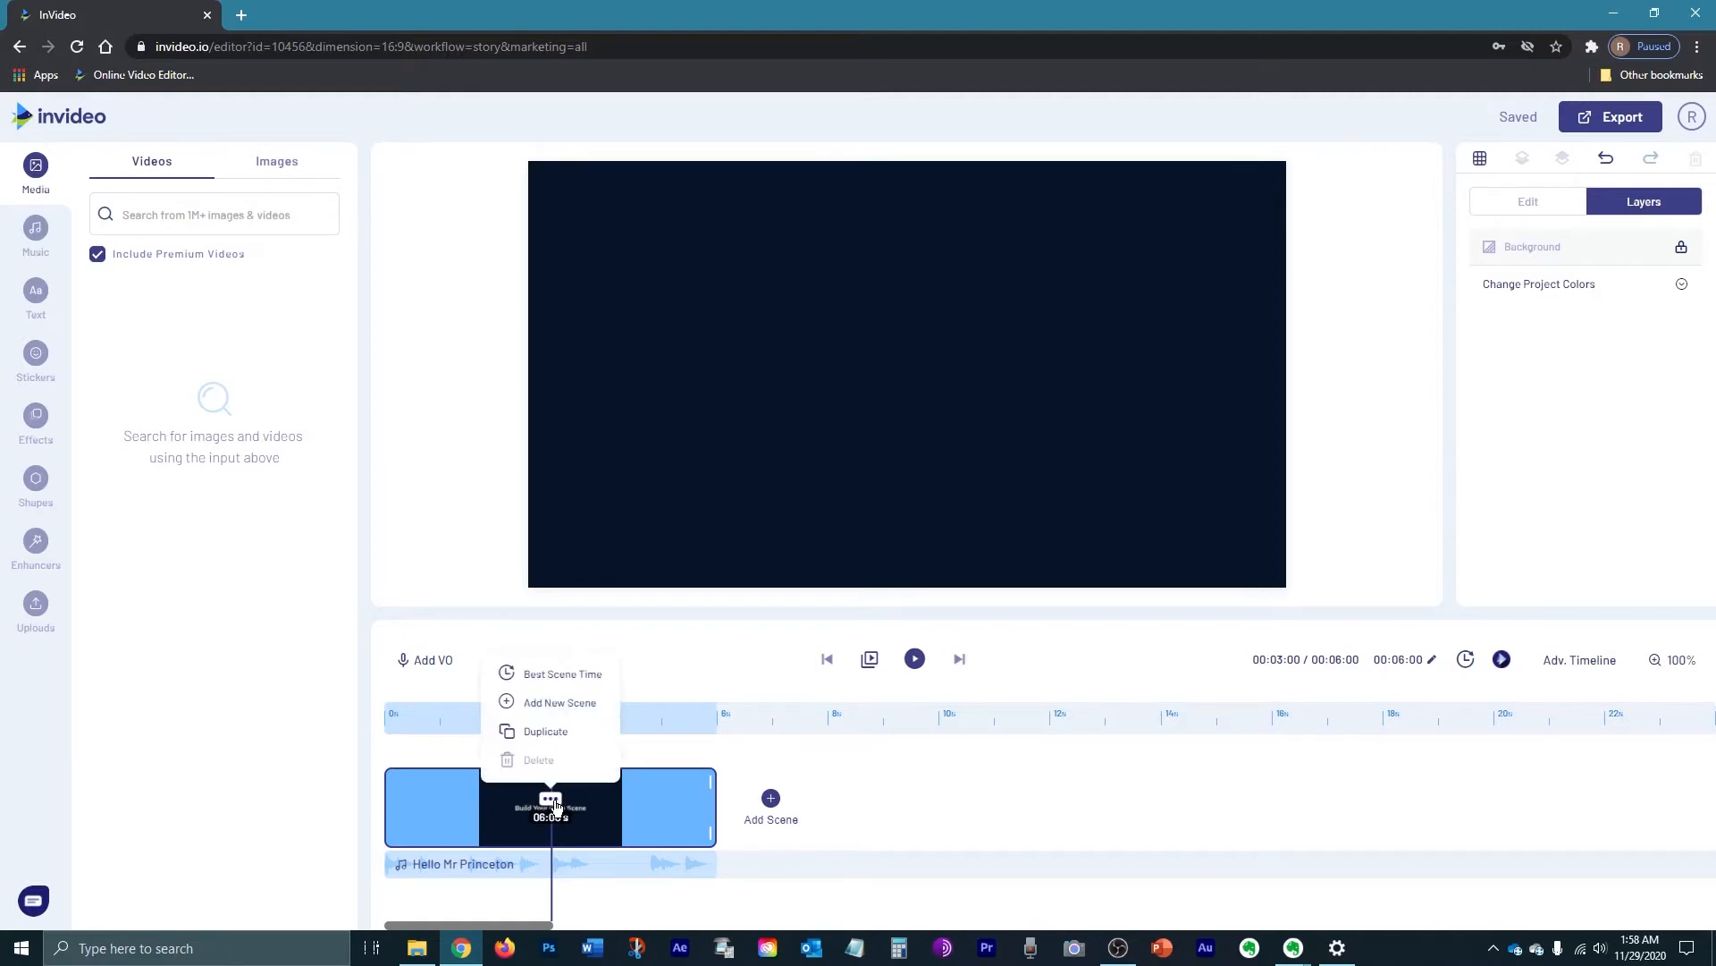
left_click(568, 735)
left_click(969, 575)
left_click(843, 798)
left_click(839, 732)
left_click(969, 576)
left_click(1115, 805)
left_click(1118, 732)
left_click(969, 576)
left_click(1397, 799)
left_click(1395, 732)
left_click(969, 576)
left_click(1674, 798)
left_click(1637, 732)
left_click(969, 575)
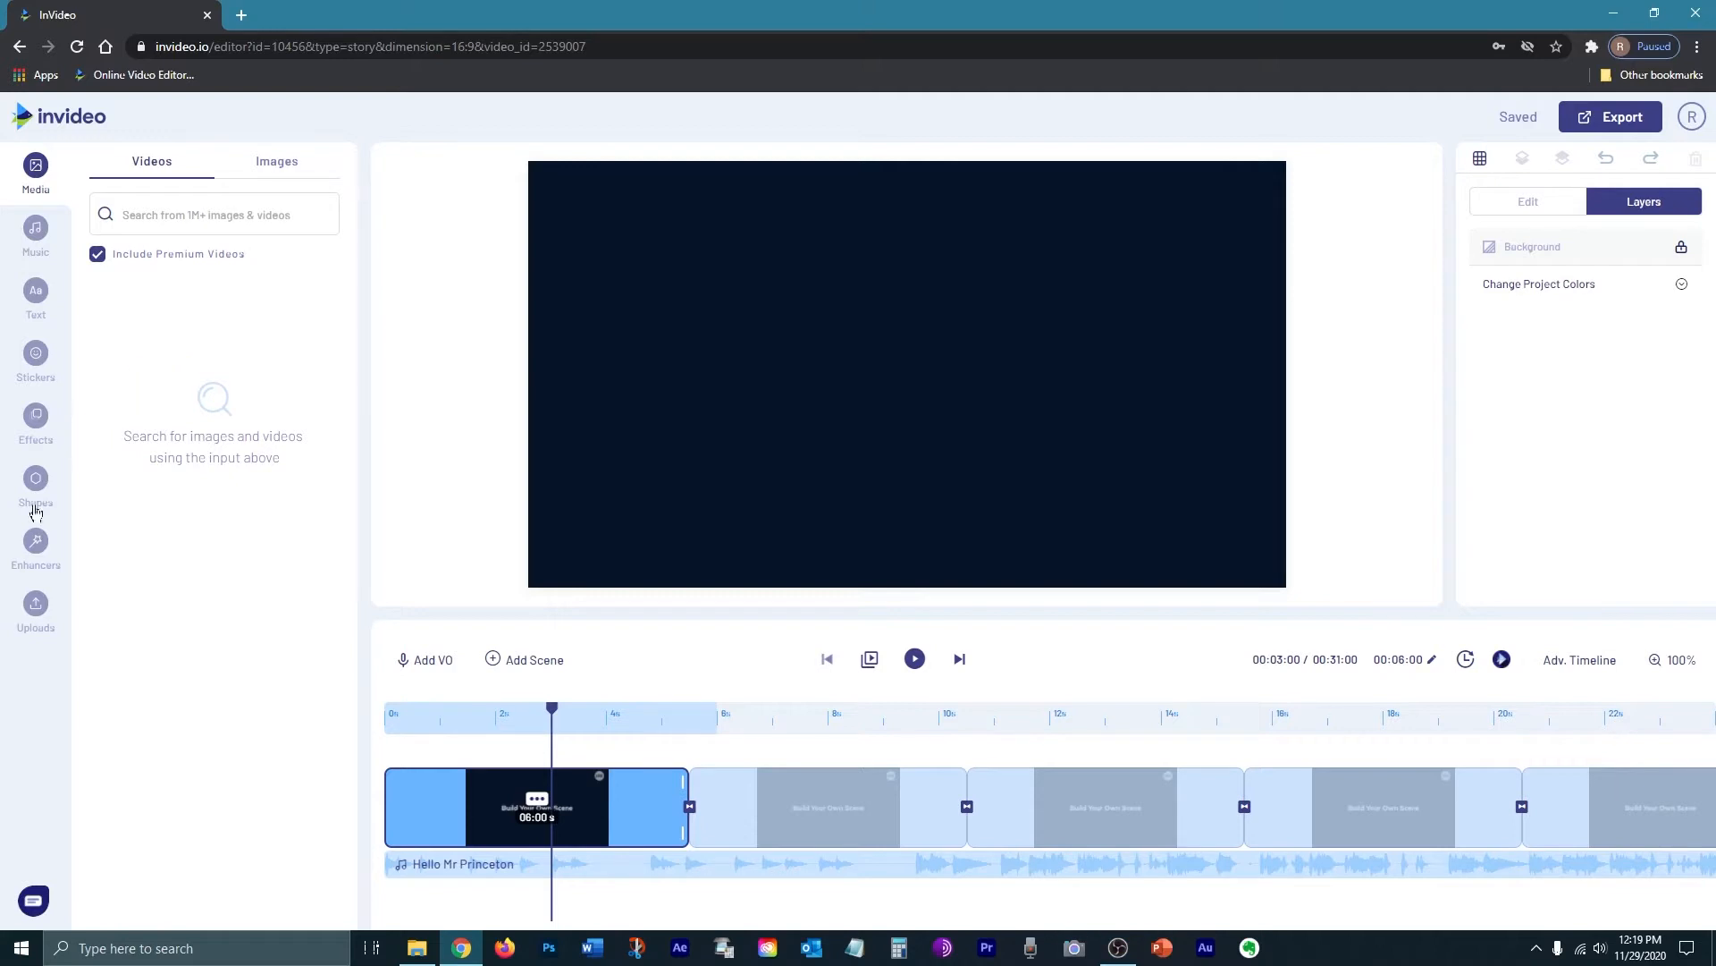
Step: Upload the holiday photos and Christmas graphics from the Assets > Holiday Images folder
left_click(51, 616)
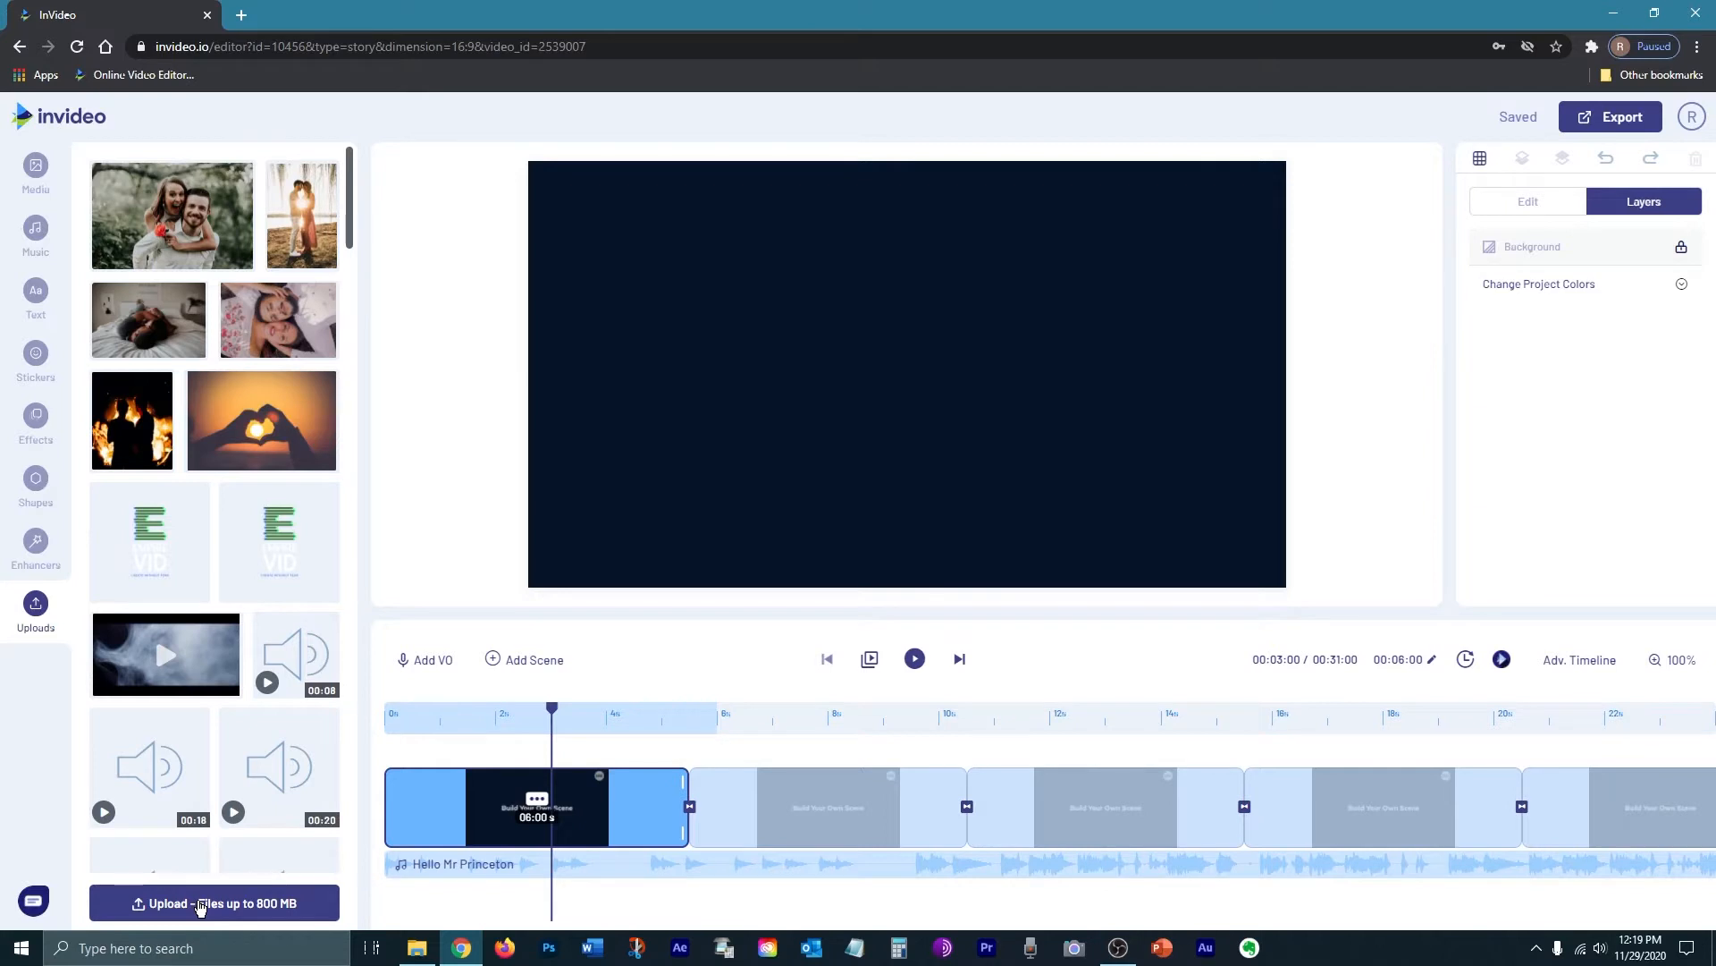
left_click(200, 904)
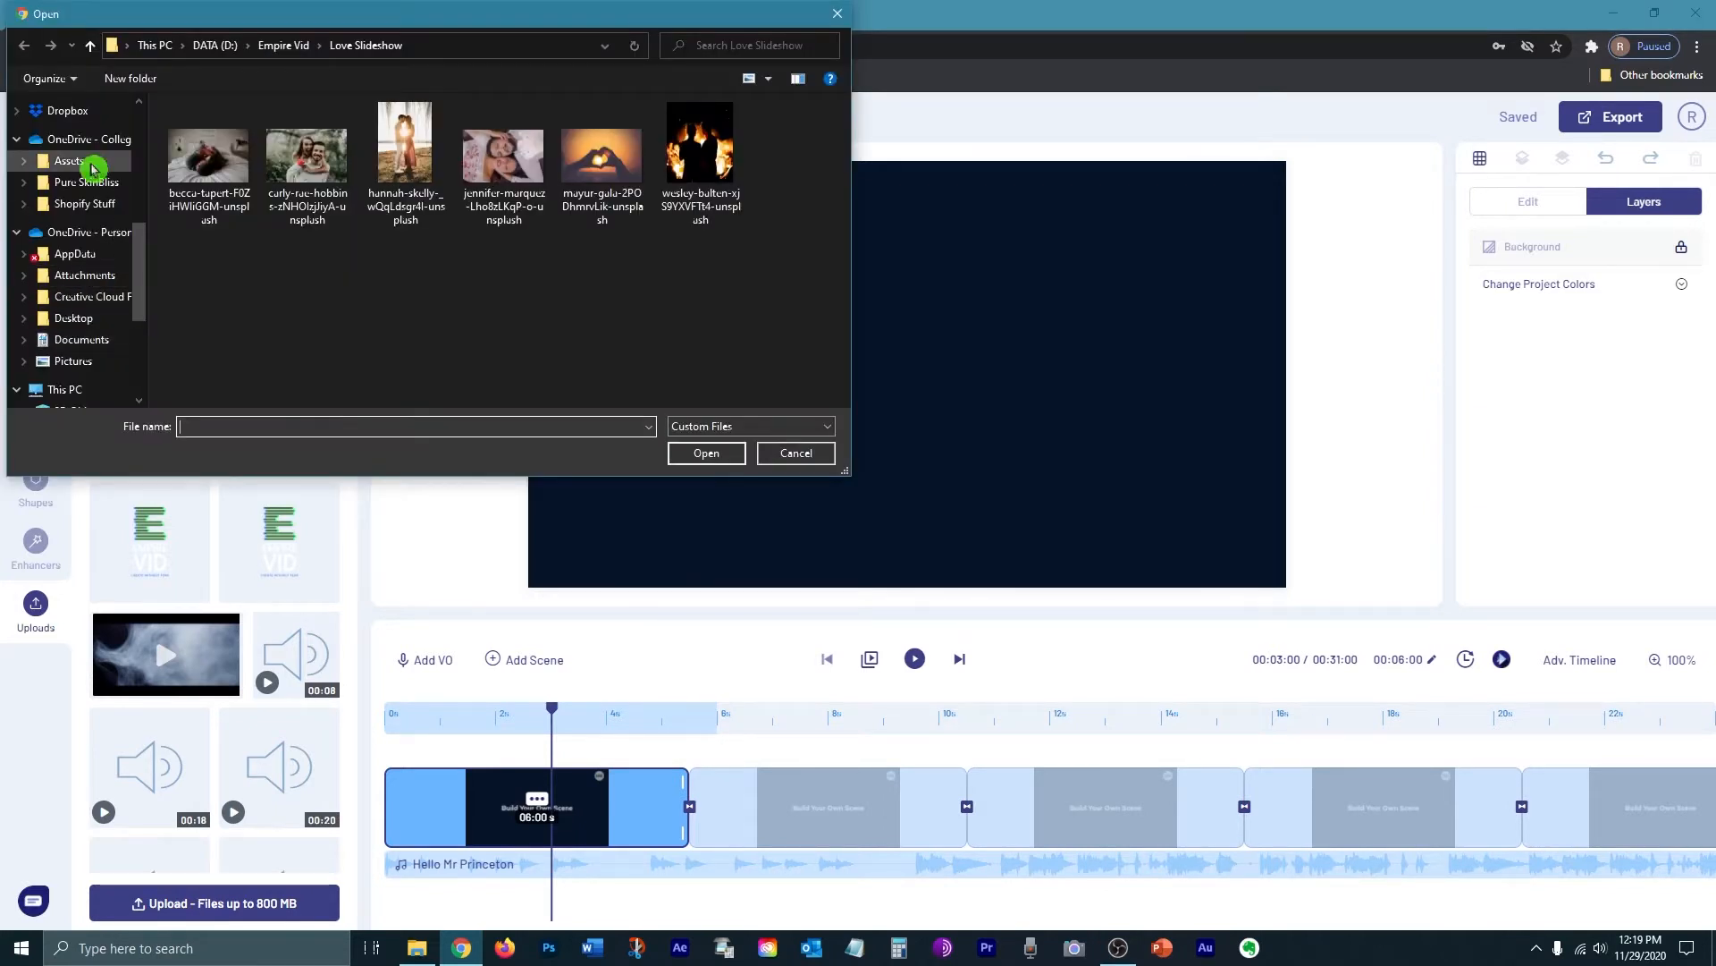
left_click(93, 163)
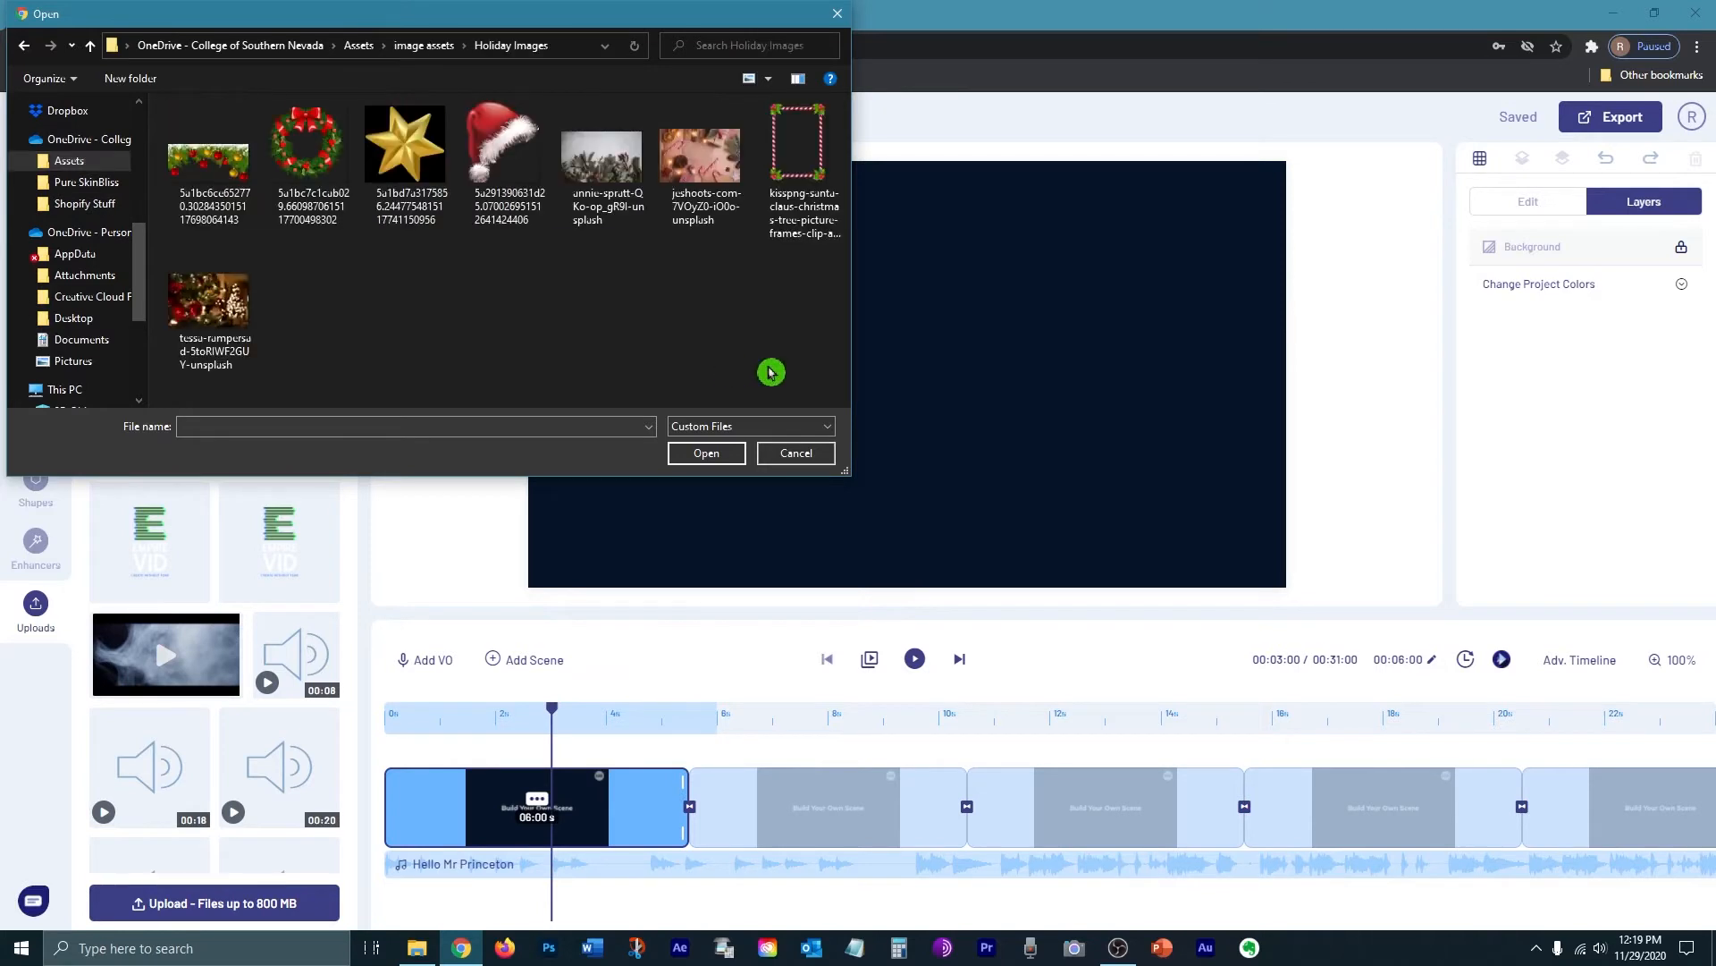
left_click_drag(768, 366, 162, 134)
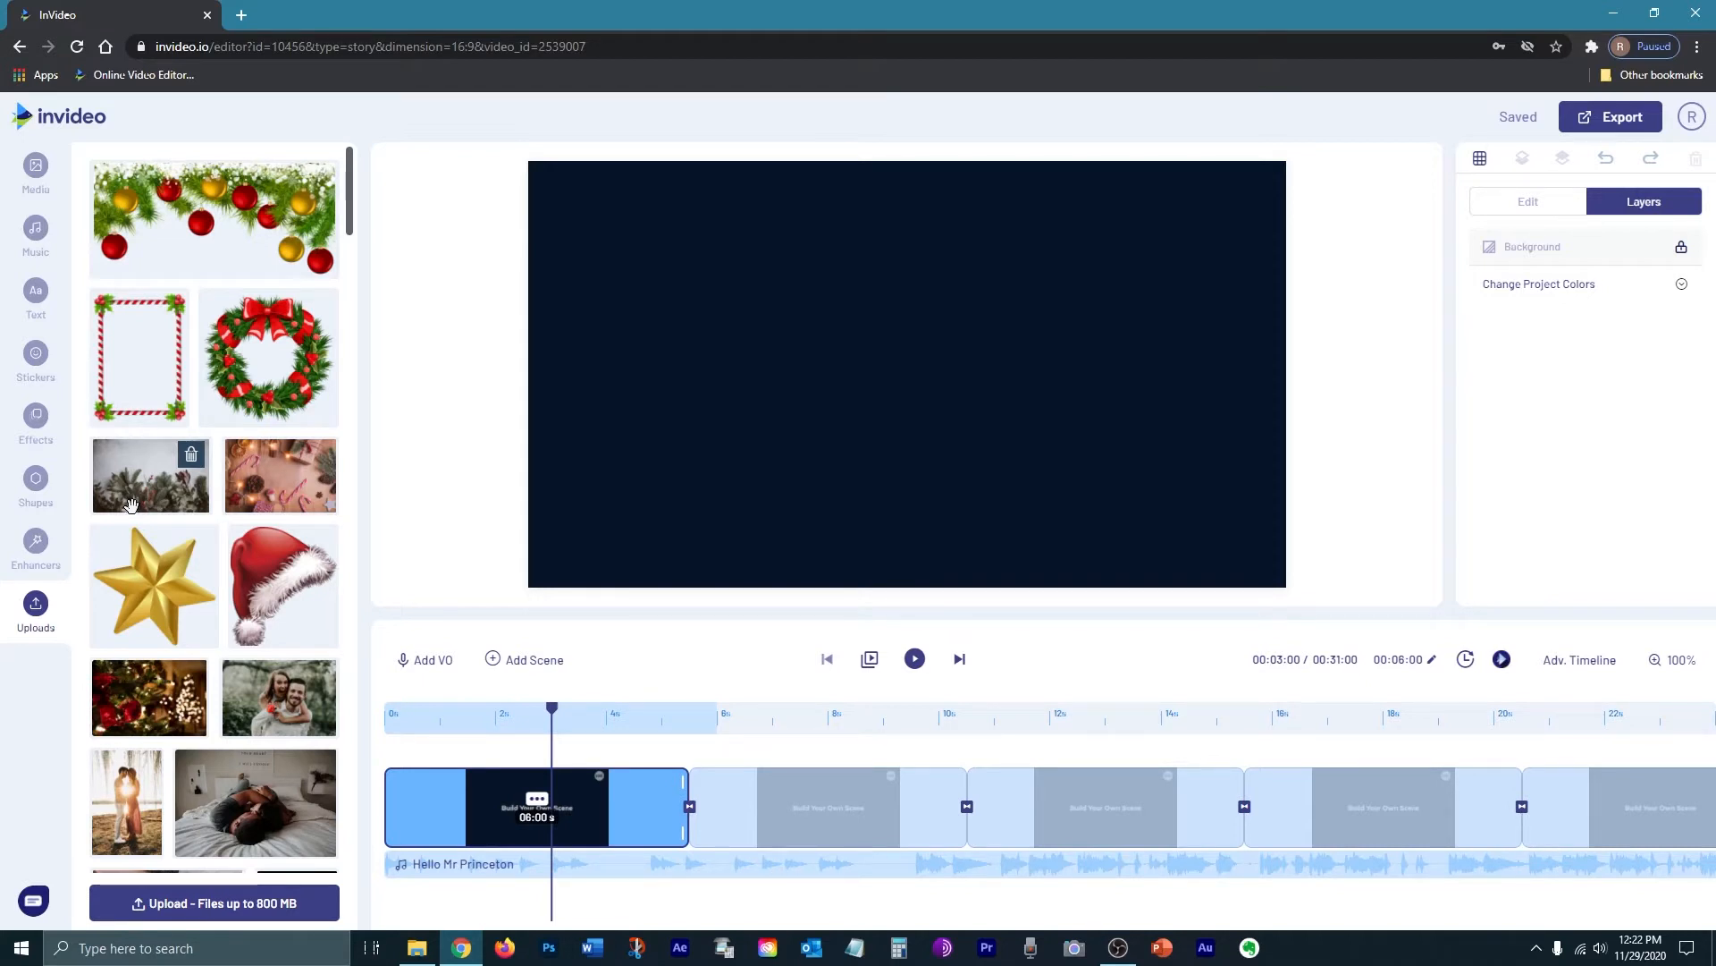
Step: Place the candy-cane photo in scene one and stretch it to fill the frame
left_click_drag(240, 487, 854, 370)
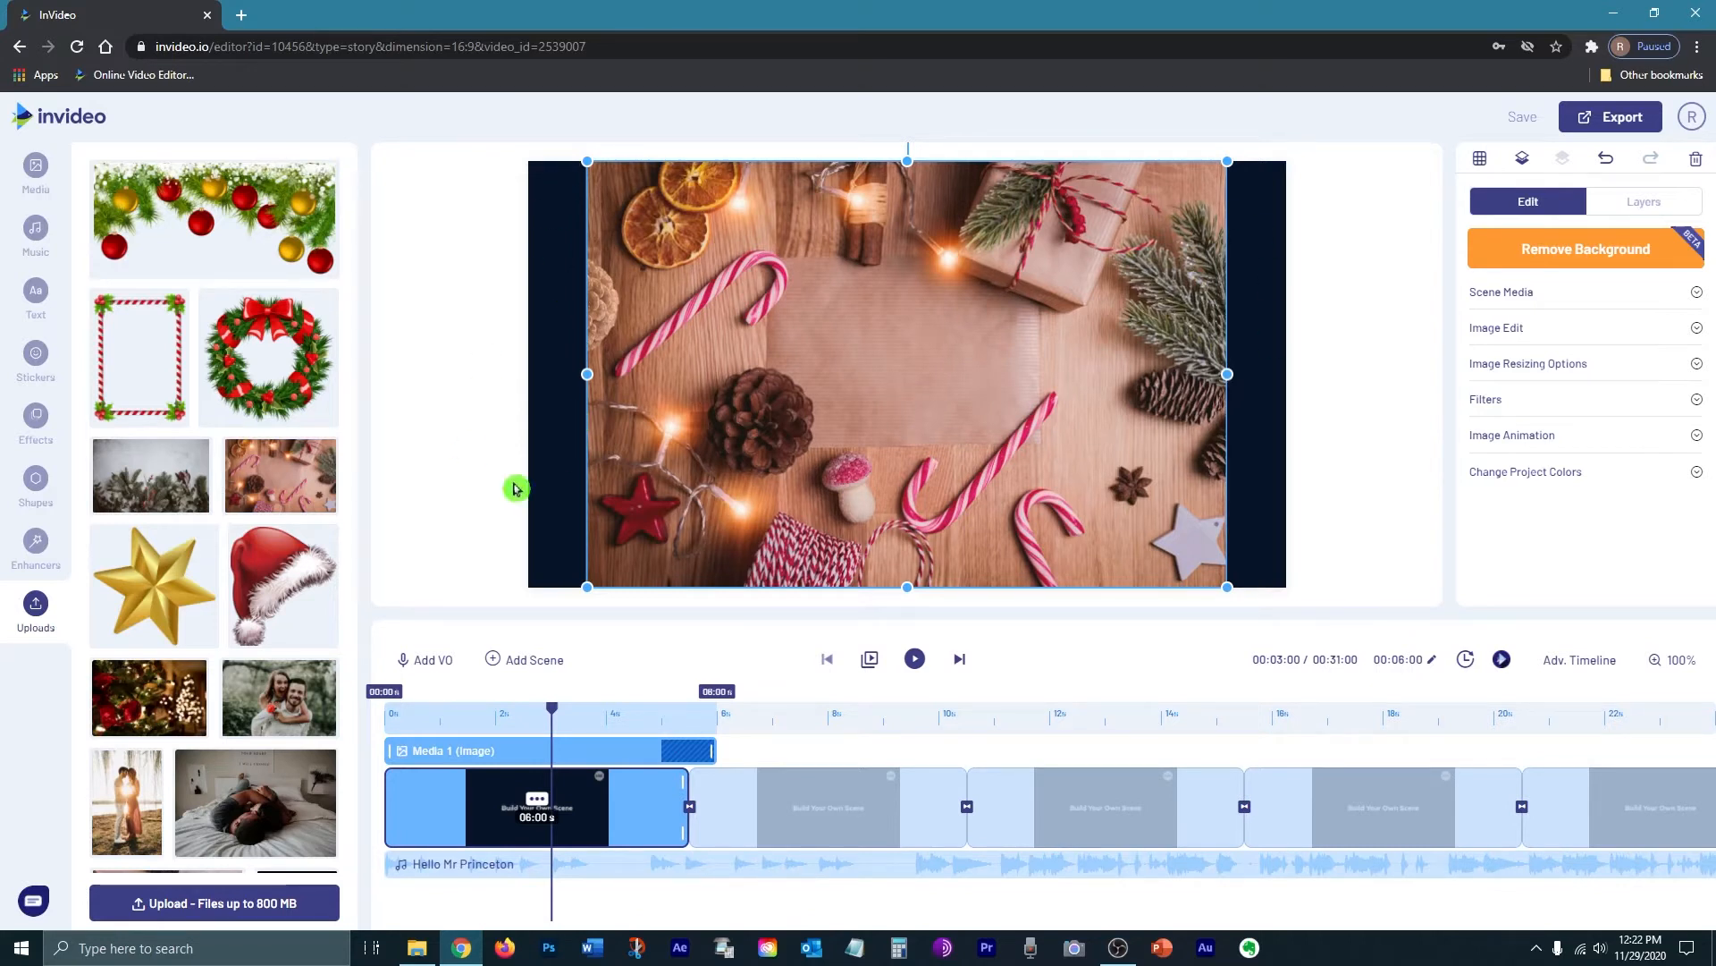
left_click_drag(589, 374, 529, 374)
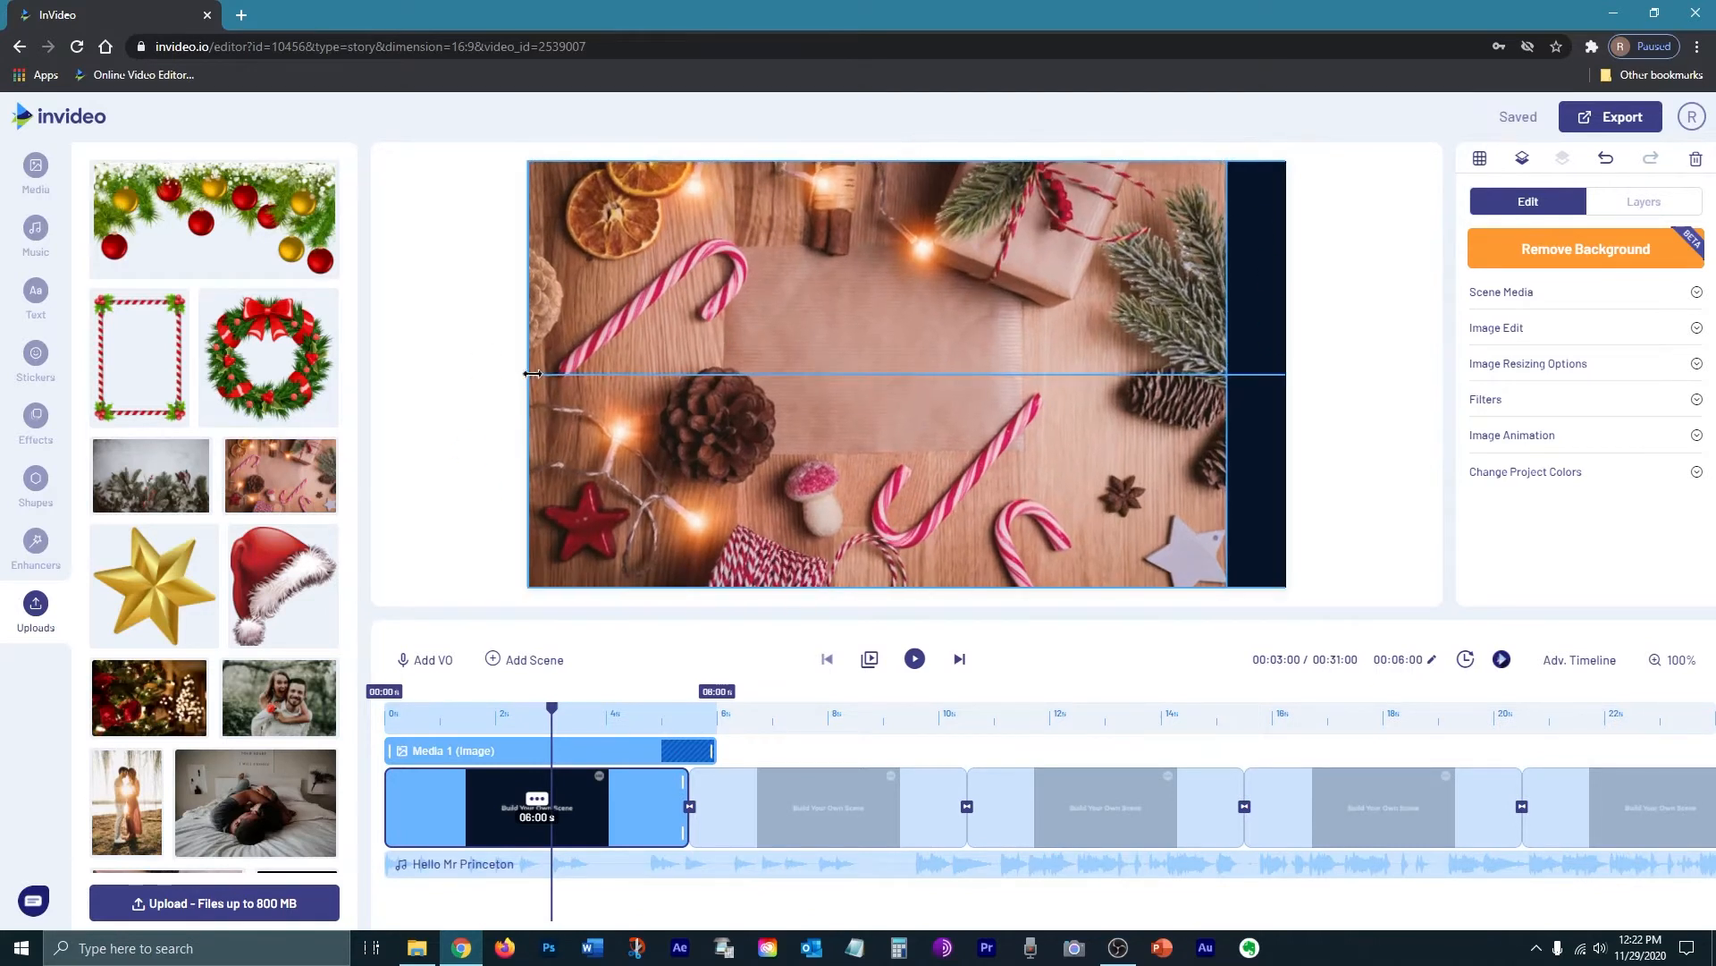
left_click_drag(1227, 373, 1285, 373)
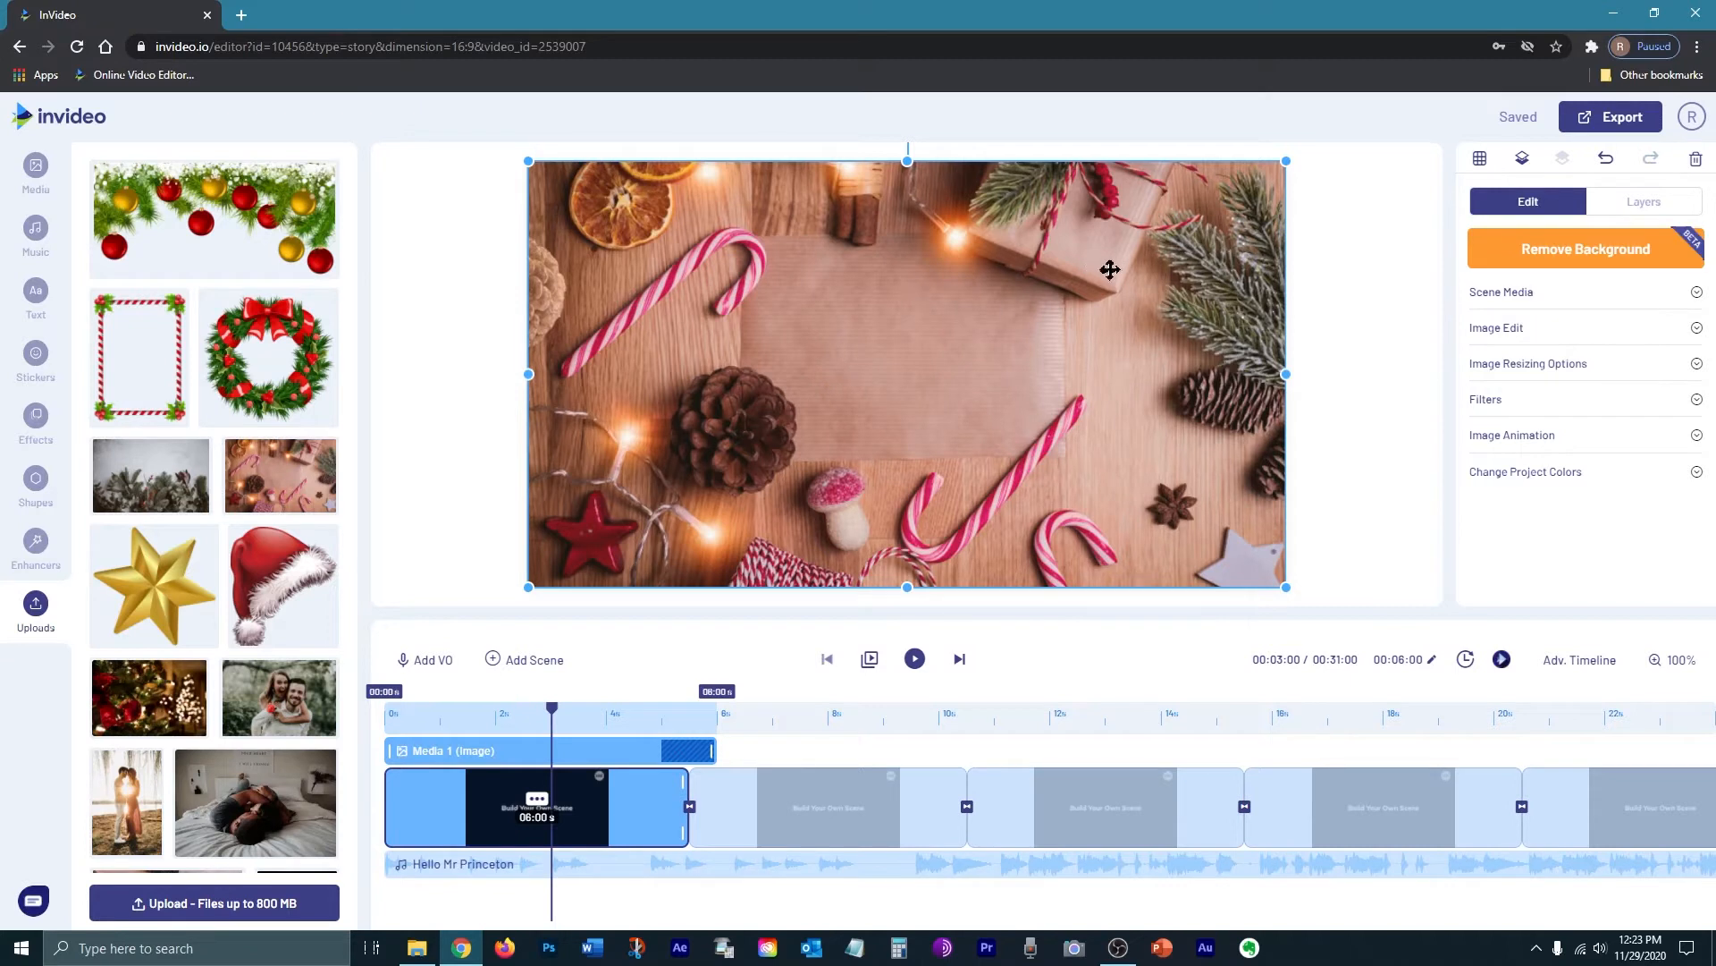
left_click(35, 295)
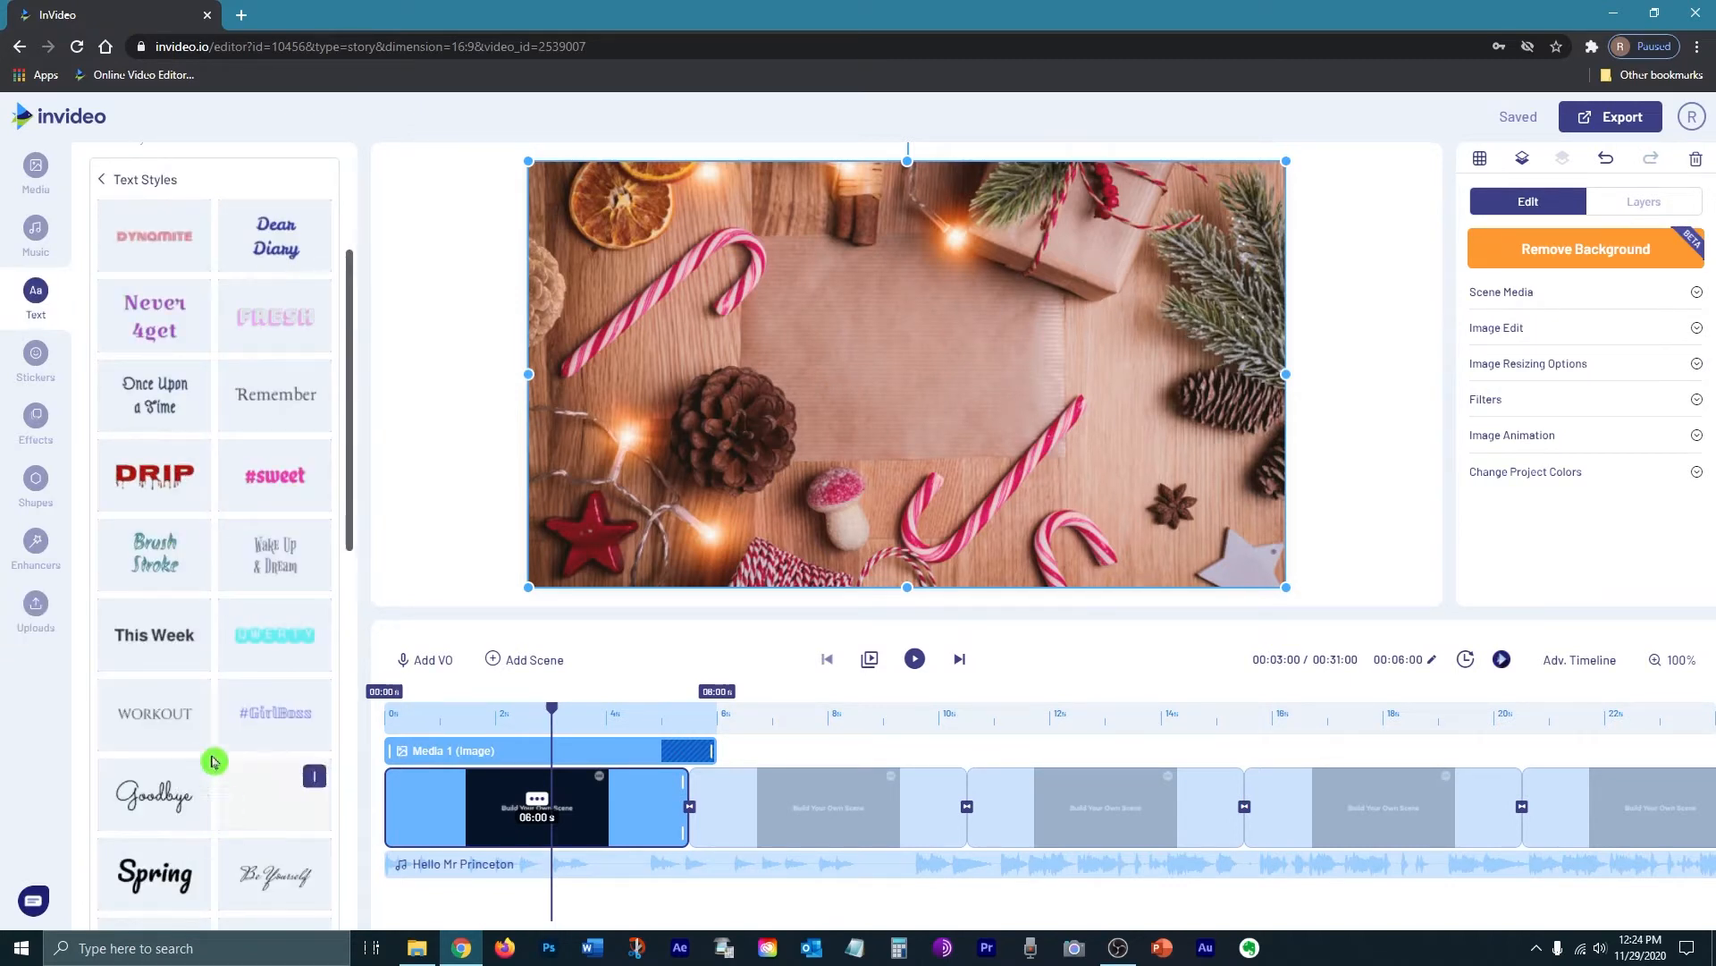
Step: Add the Remember text style and replace its wording with Happy Holidays
left_click(234, 557)
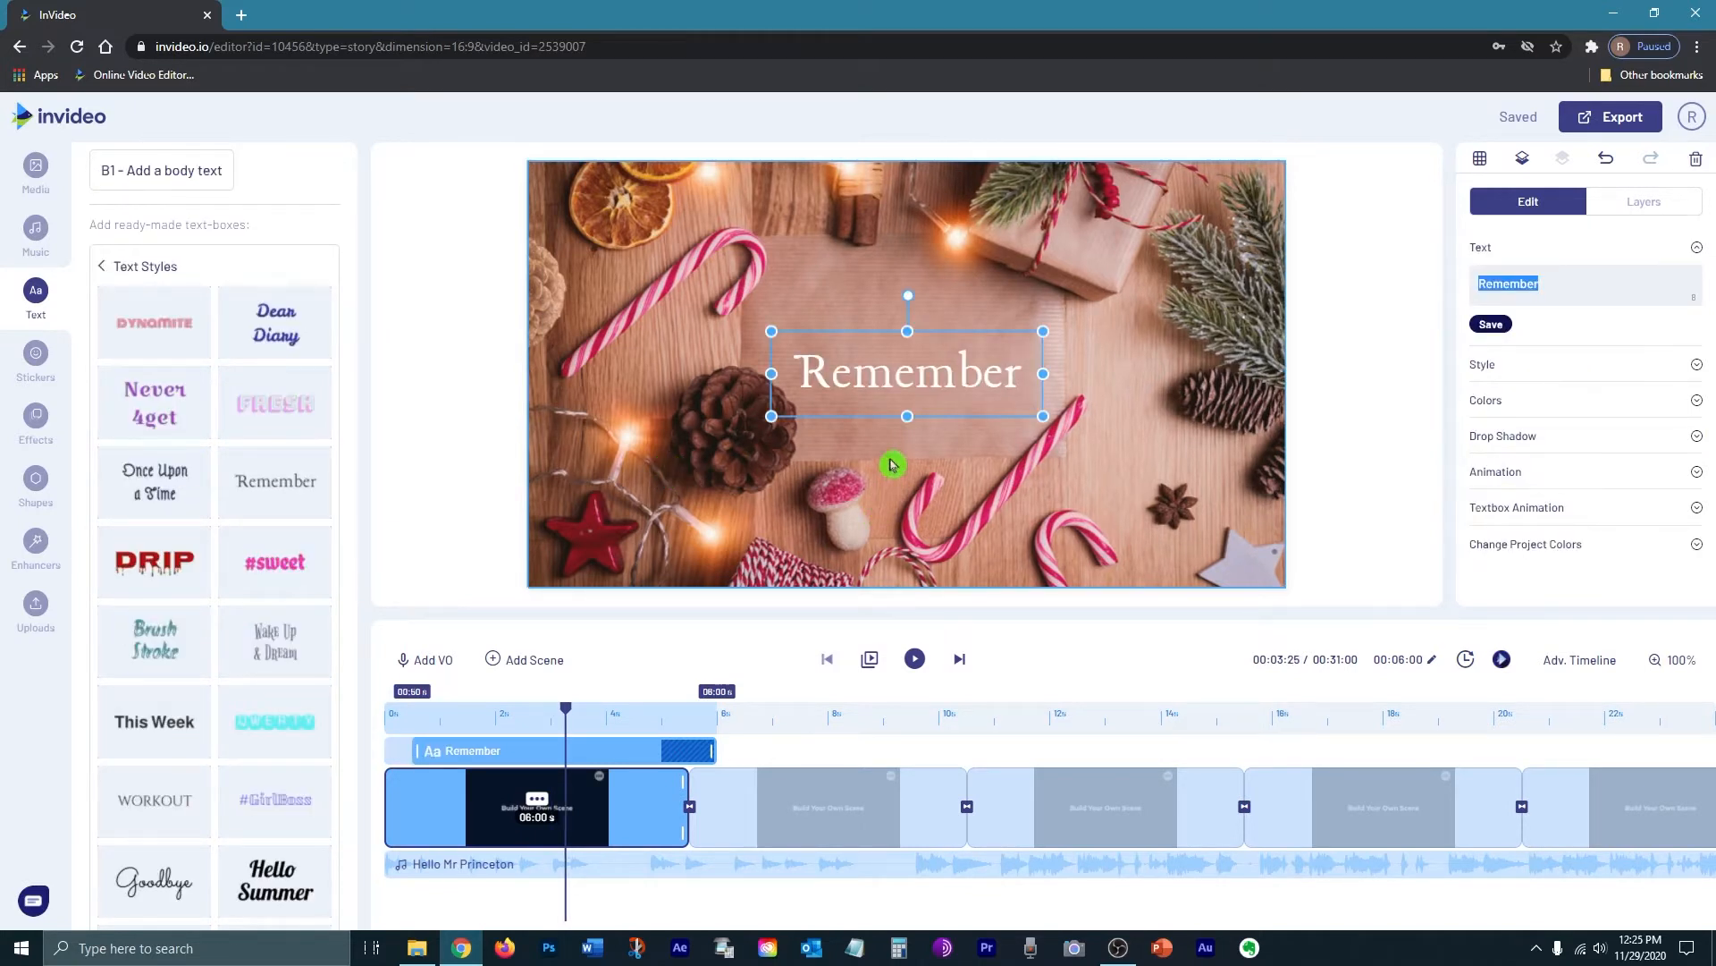
left_click(958, 375)
left_click_drag(1021, 377, 792, 376)
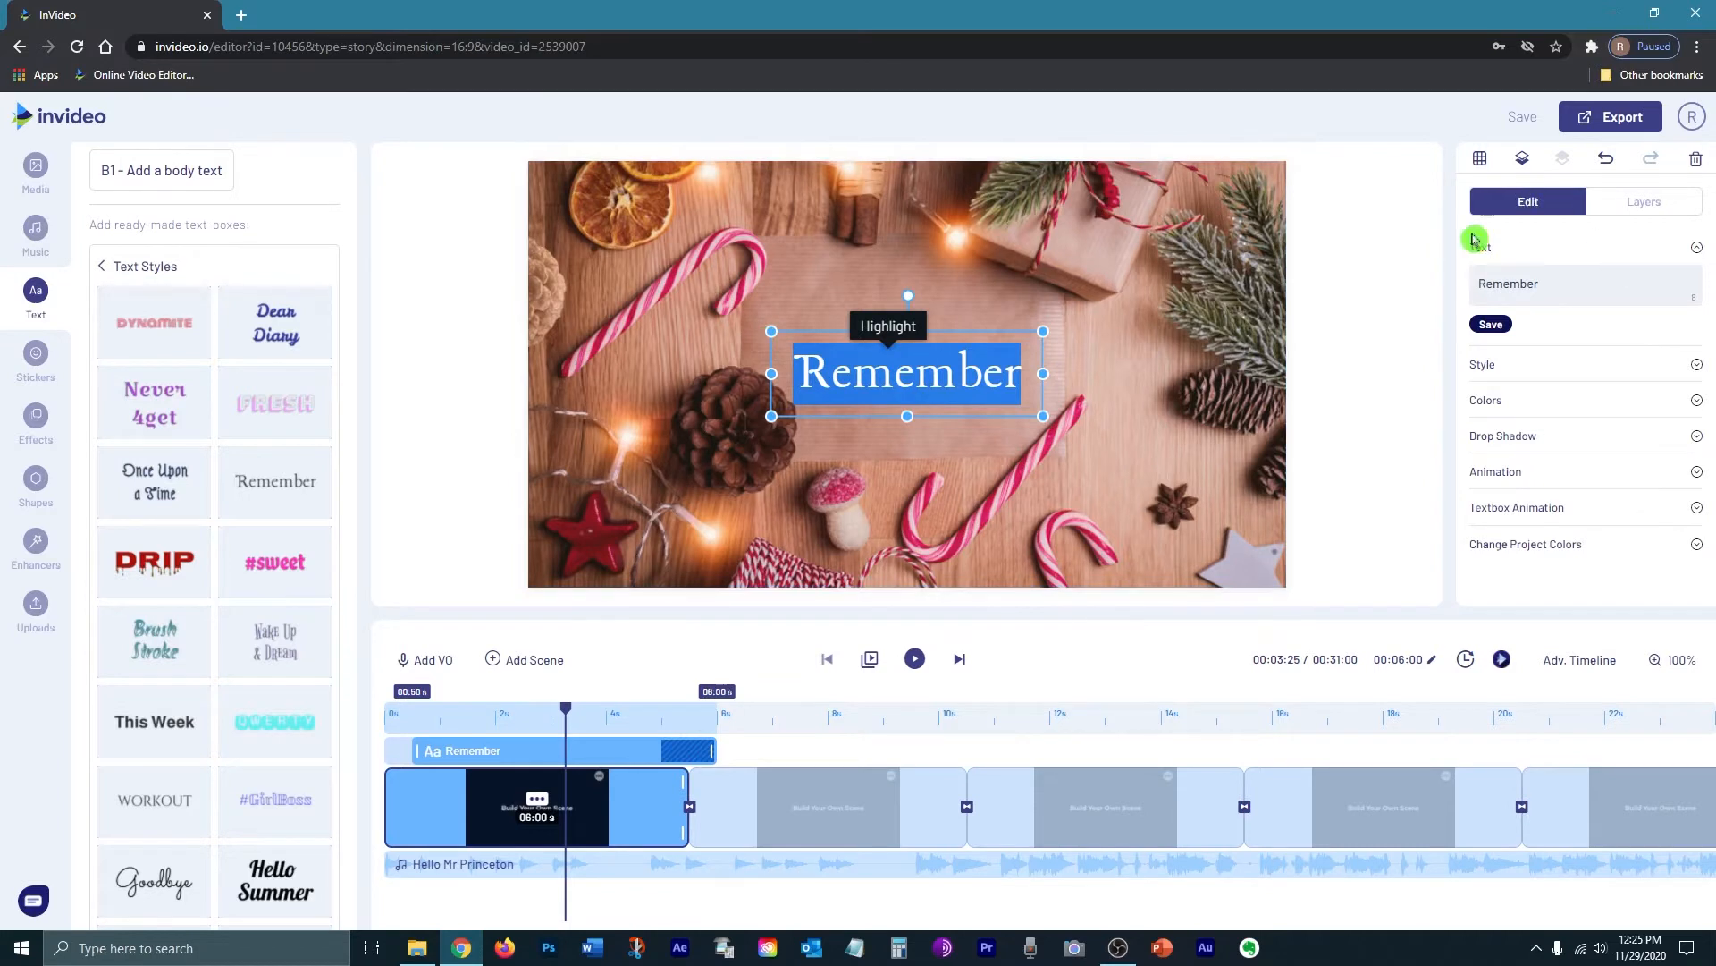
left_click(1543, 284)
left_click_drag(1543, 284, 1440, 281)
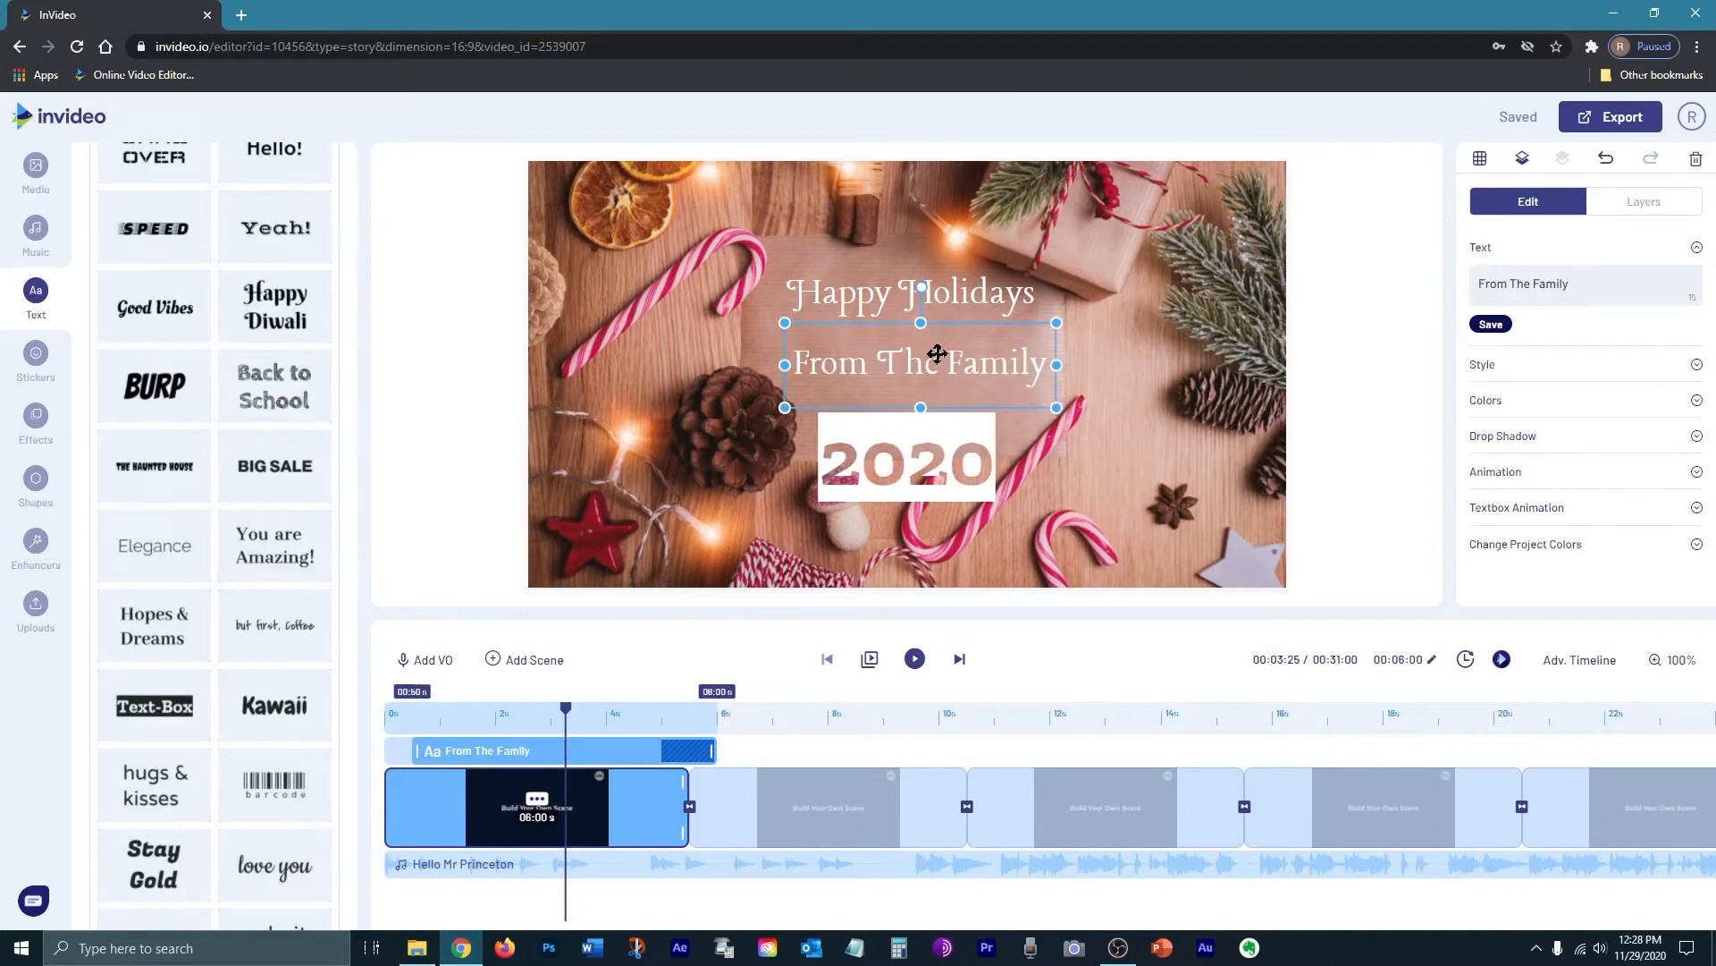
Step: Position Happy Holidays higher with From The Family just beneath it
mouse_move(840, 371)
left_mouse_down()
mouse_move(792, 359)
mouse_move(837, 369)
left_mouse_up()
left_click(872, 296)
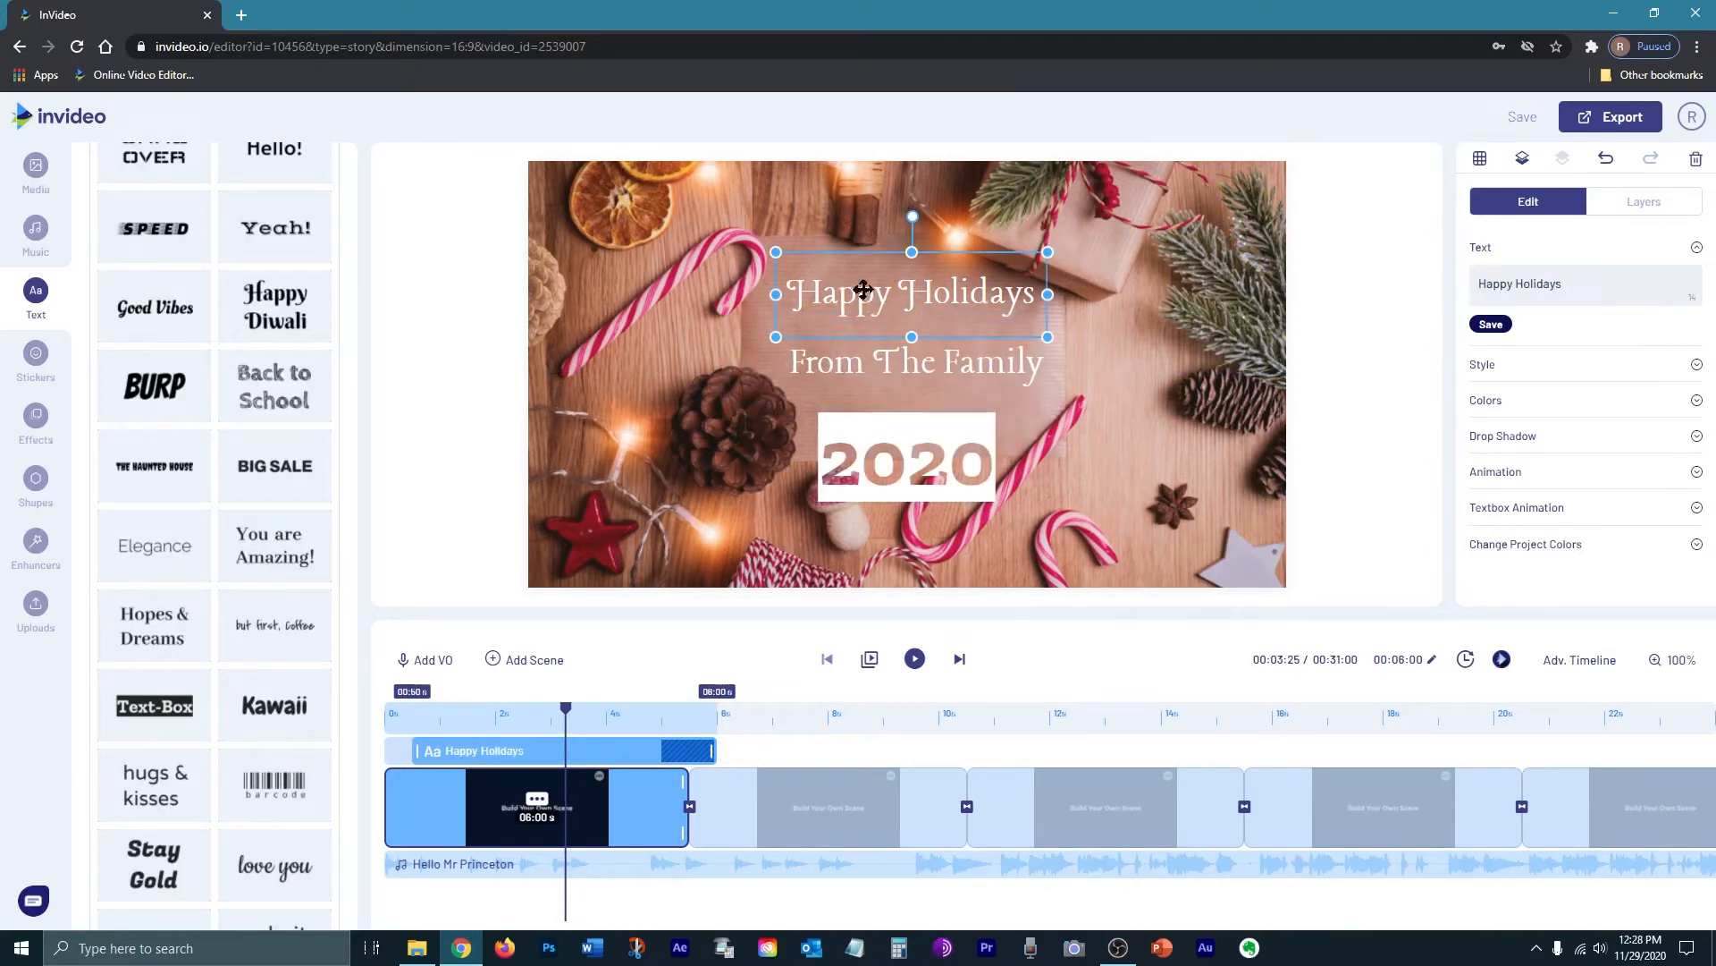
left_click_drag(843, 287, 843, 254)
left_click_drag(855, 364, 851, 342)
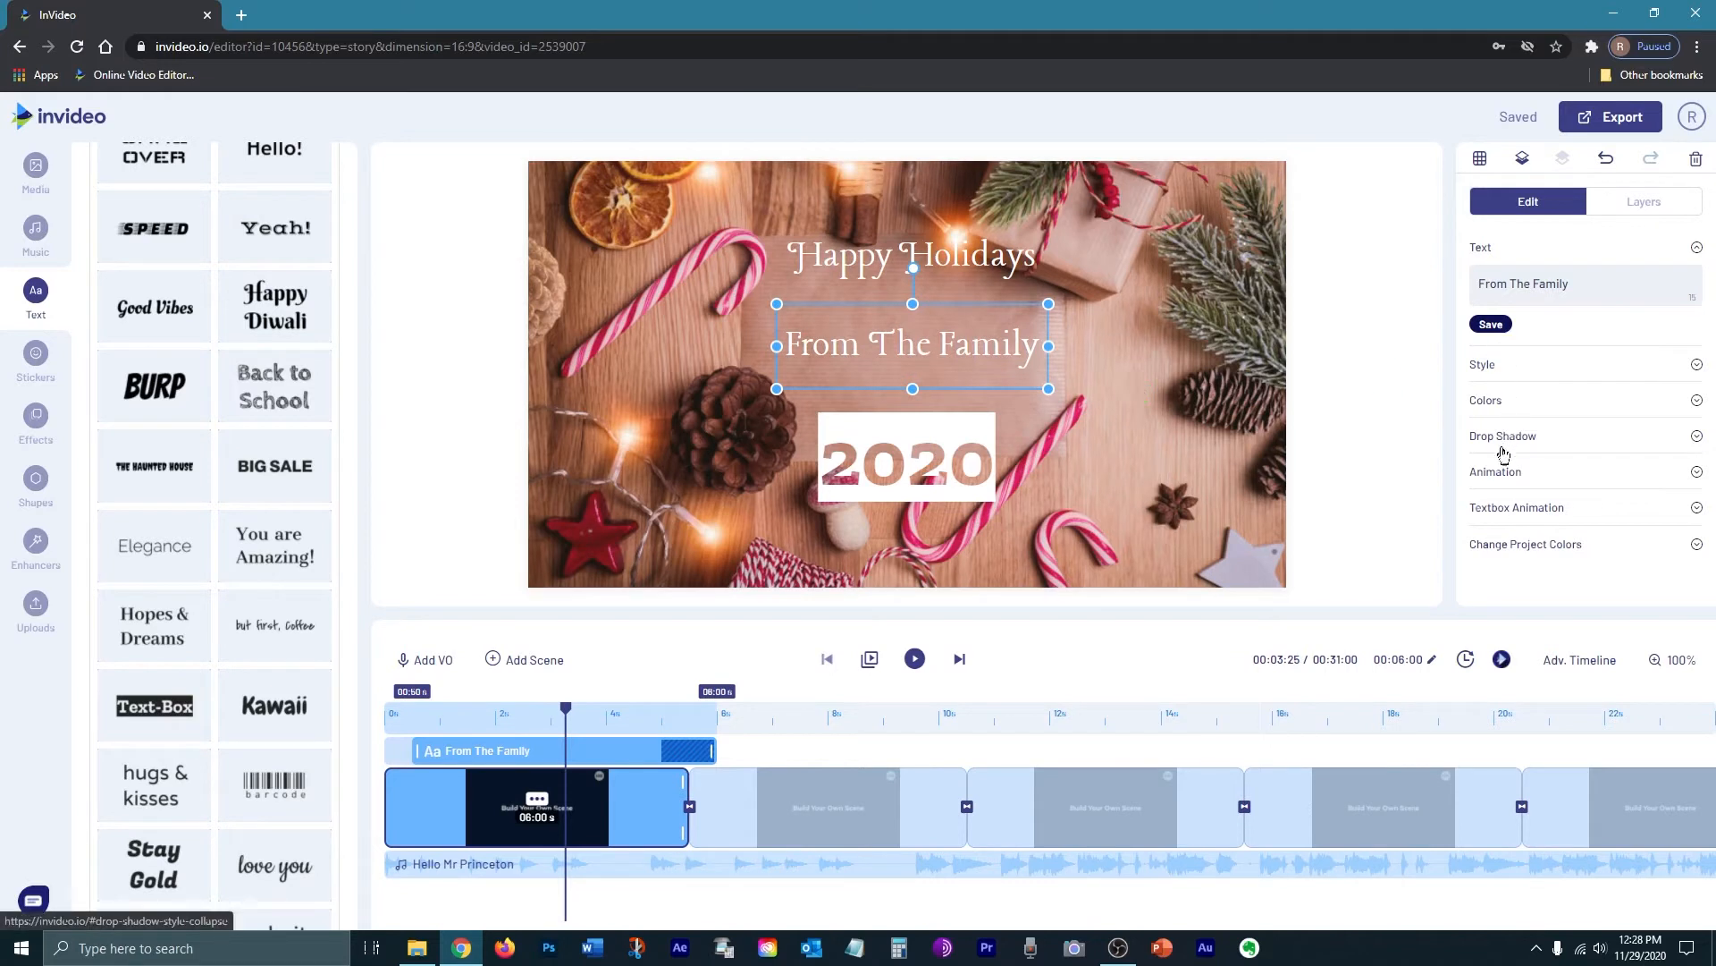
Step: Enlarge the Happy Holidays title and centre From The Family under it
left_click(1487, 368)
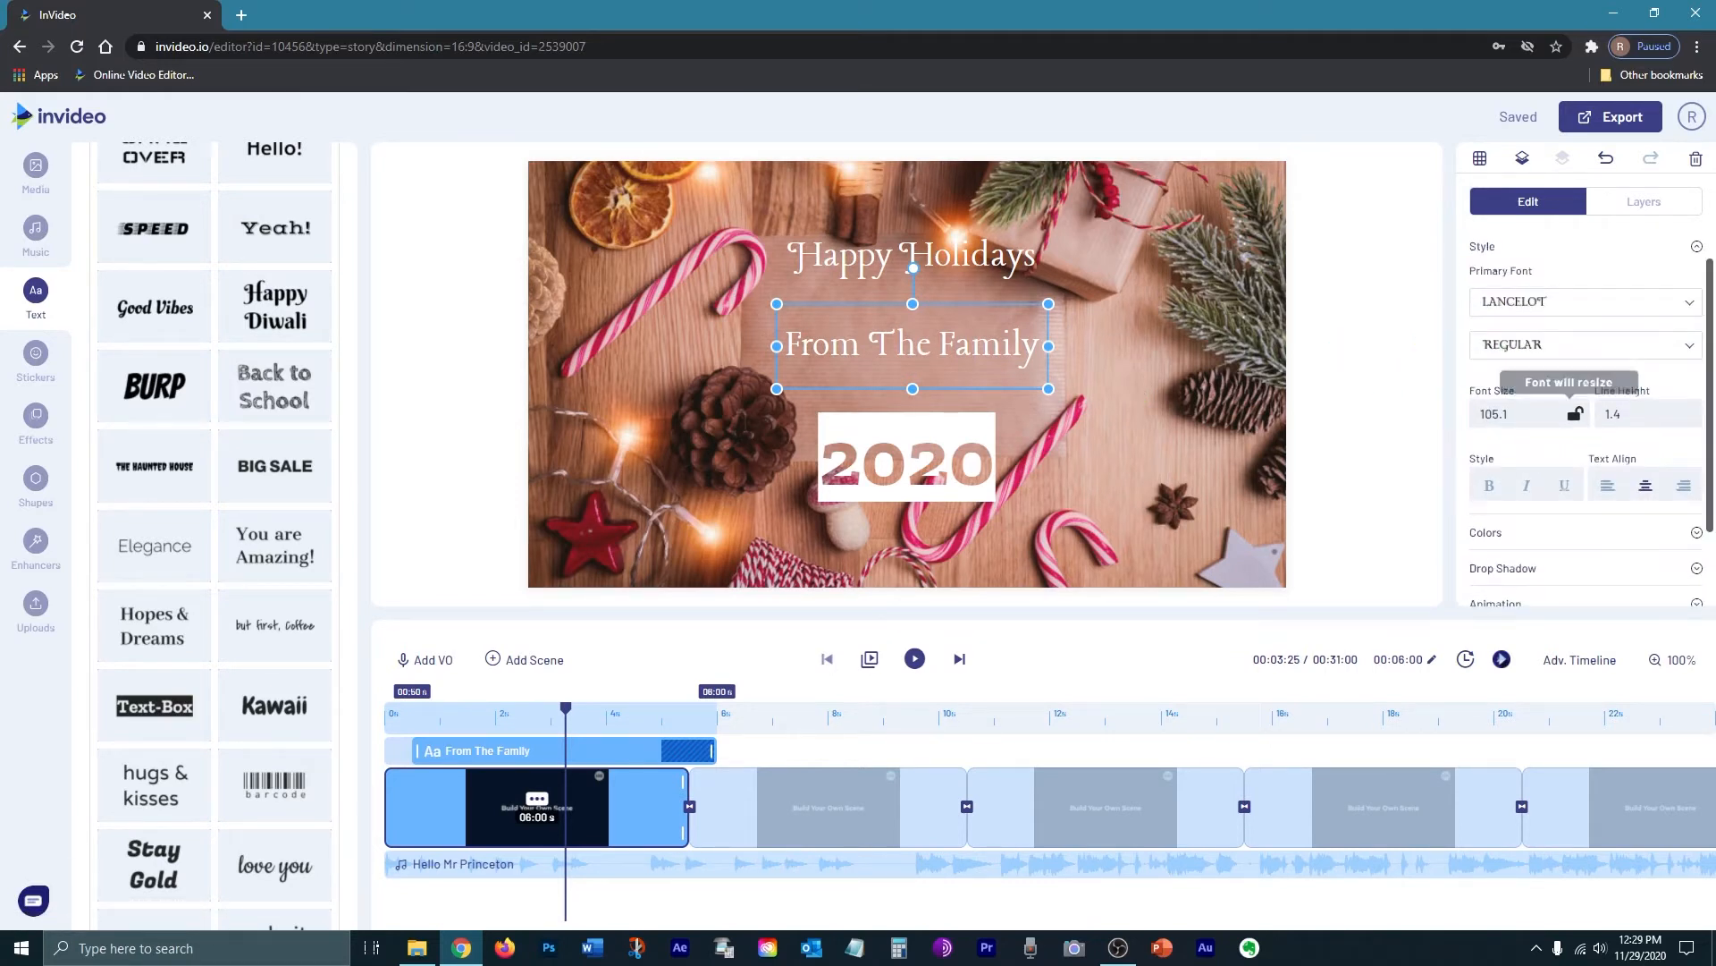
left_click(991, 270)
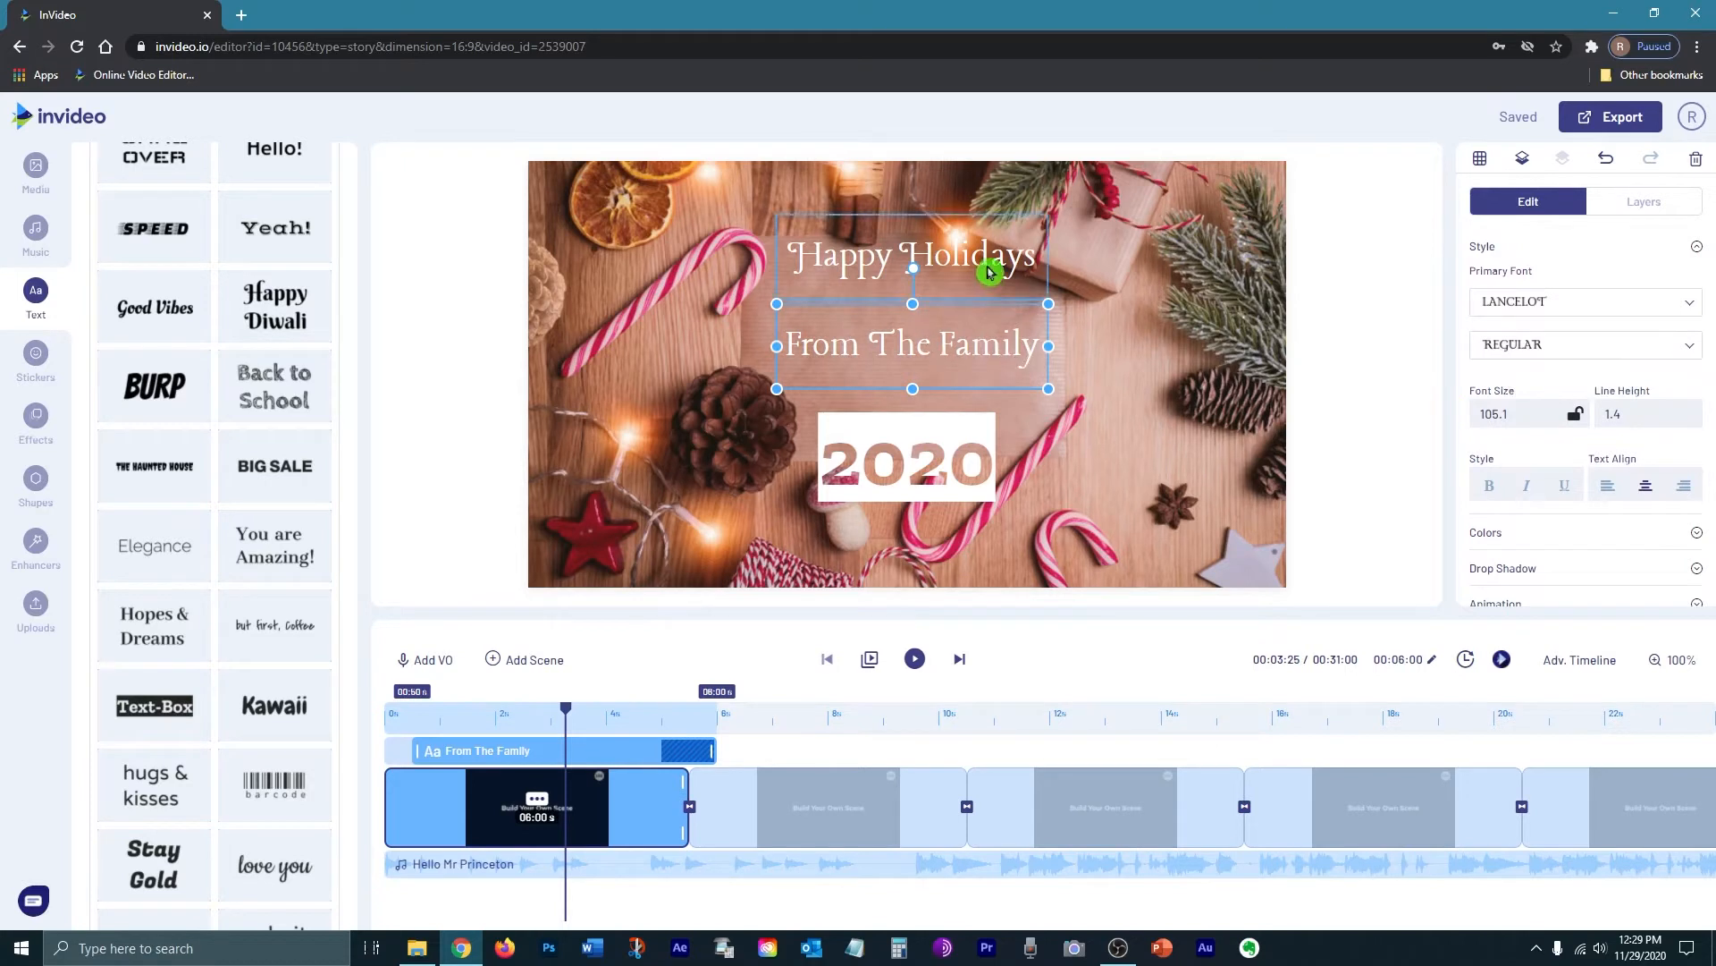
left_click_drag(1048, 299, 1145, 376)
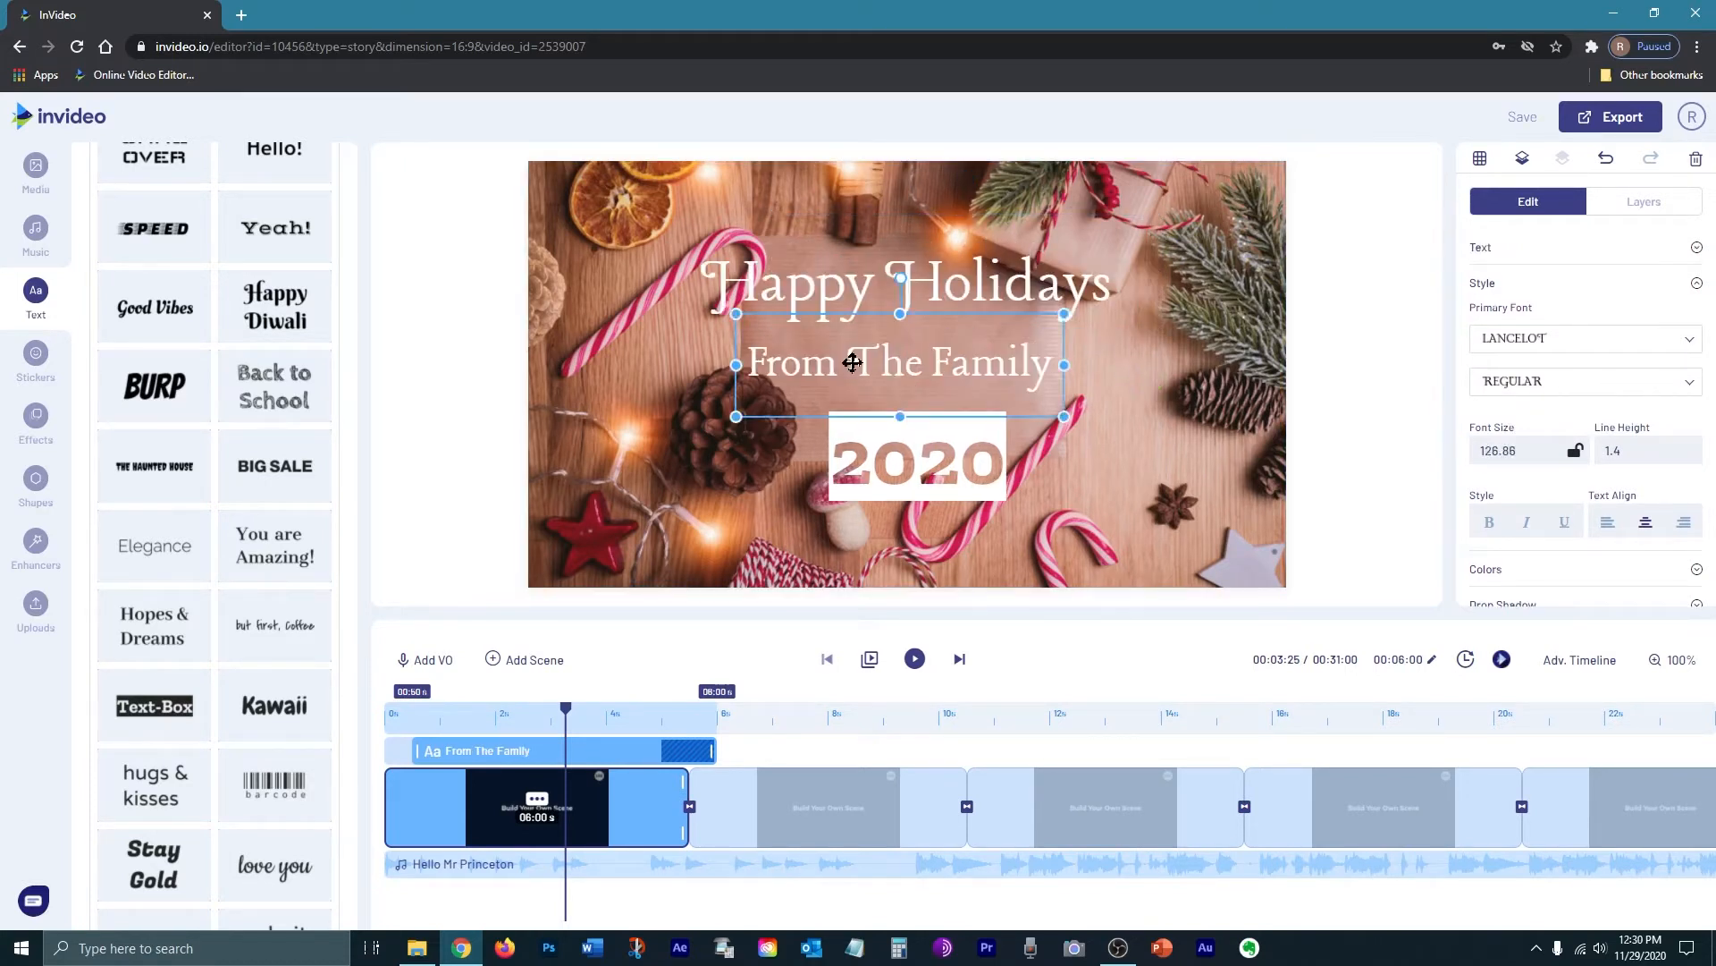
left_click_drag(851, 361, 859, 365)
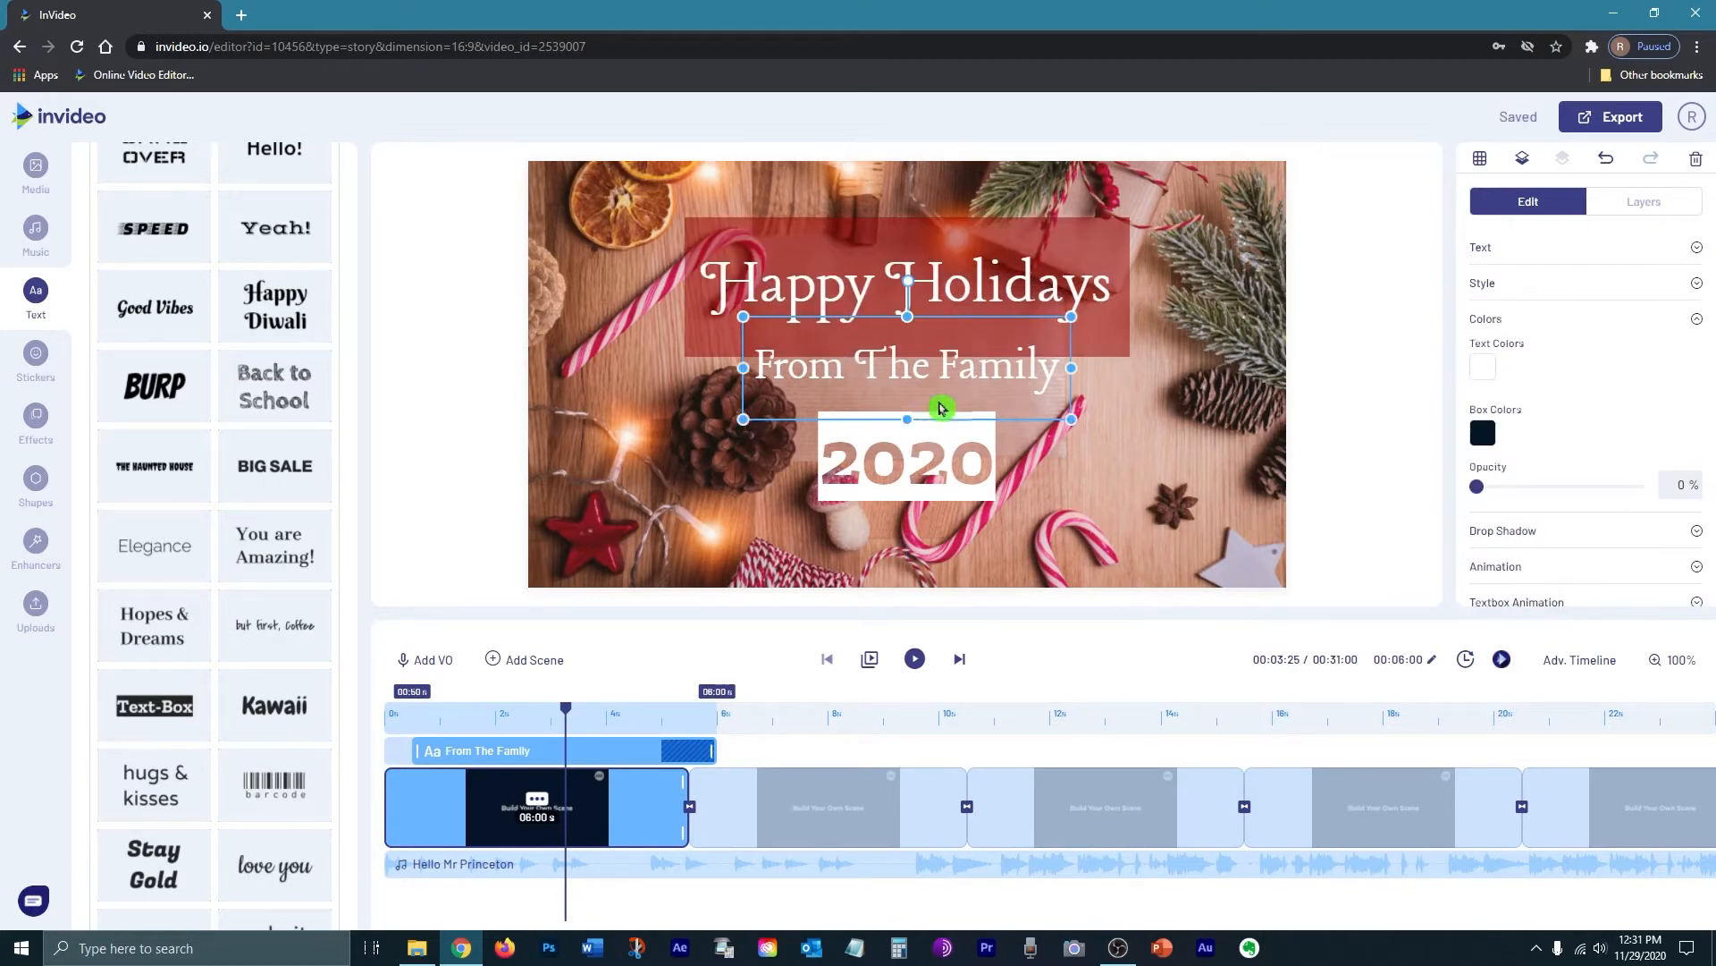
Step: Select the Happy Holidays title box to check its background colour
left_click(824, 276)
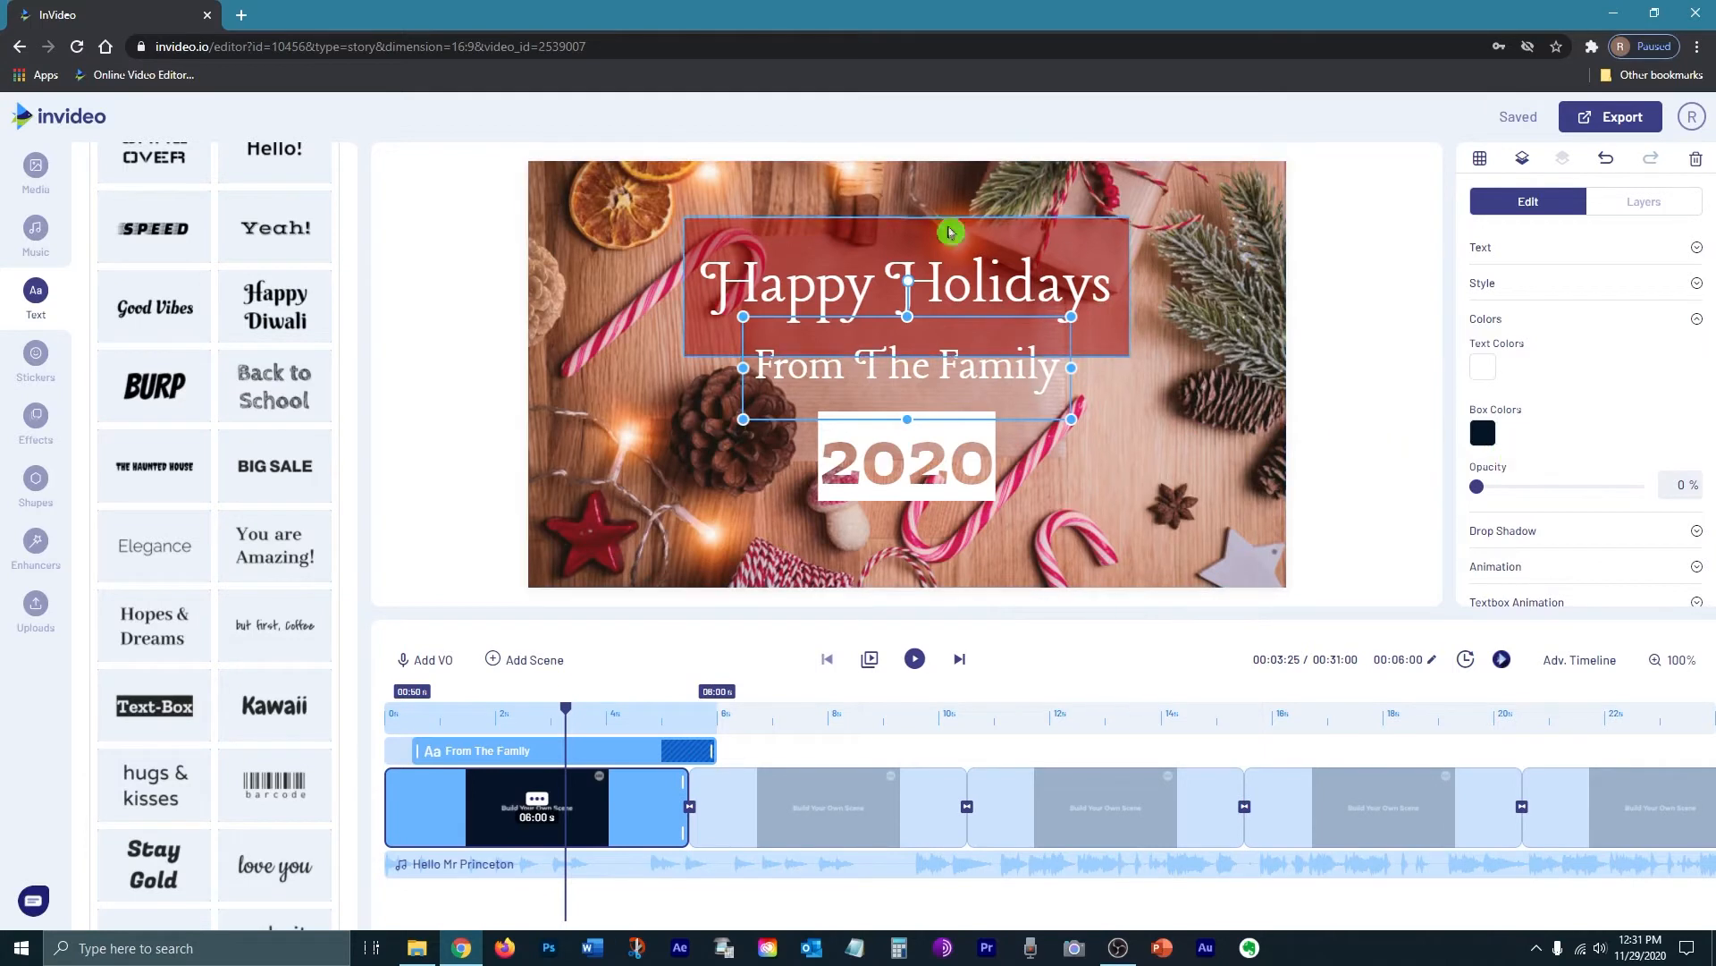
left_click(901, 322)
left_click(894, 316)
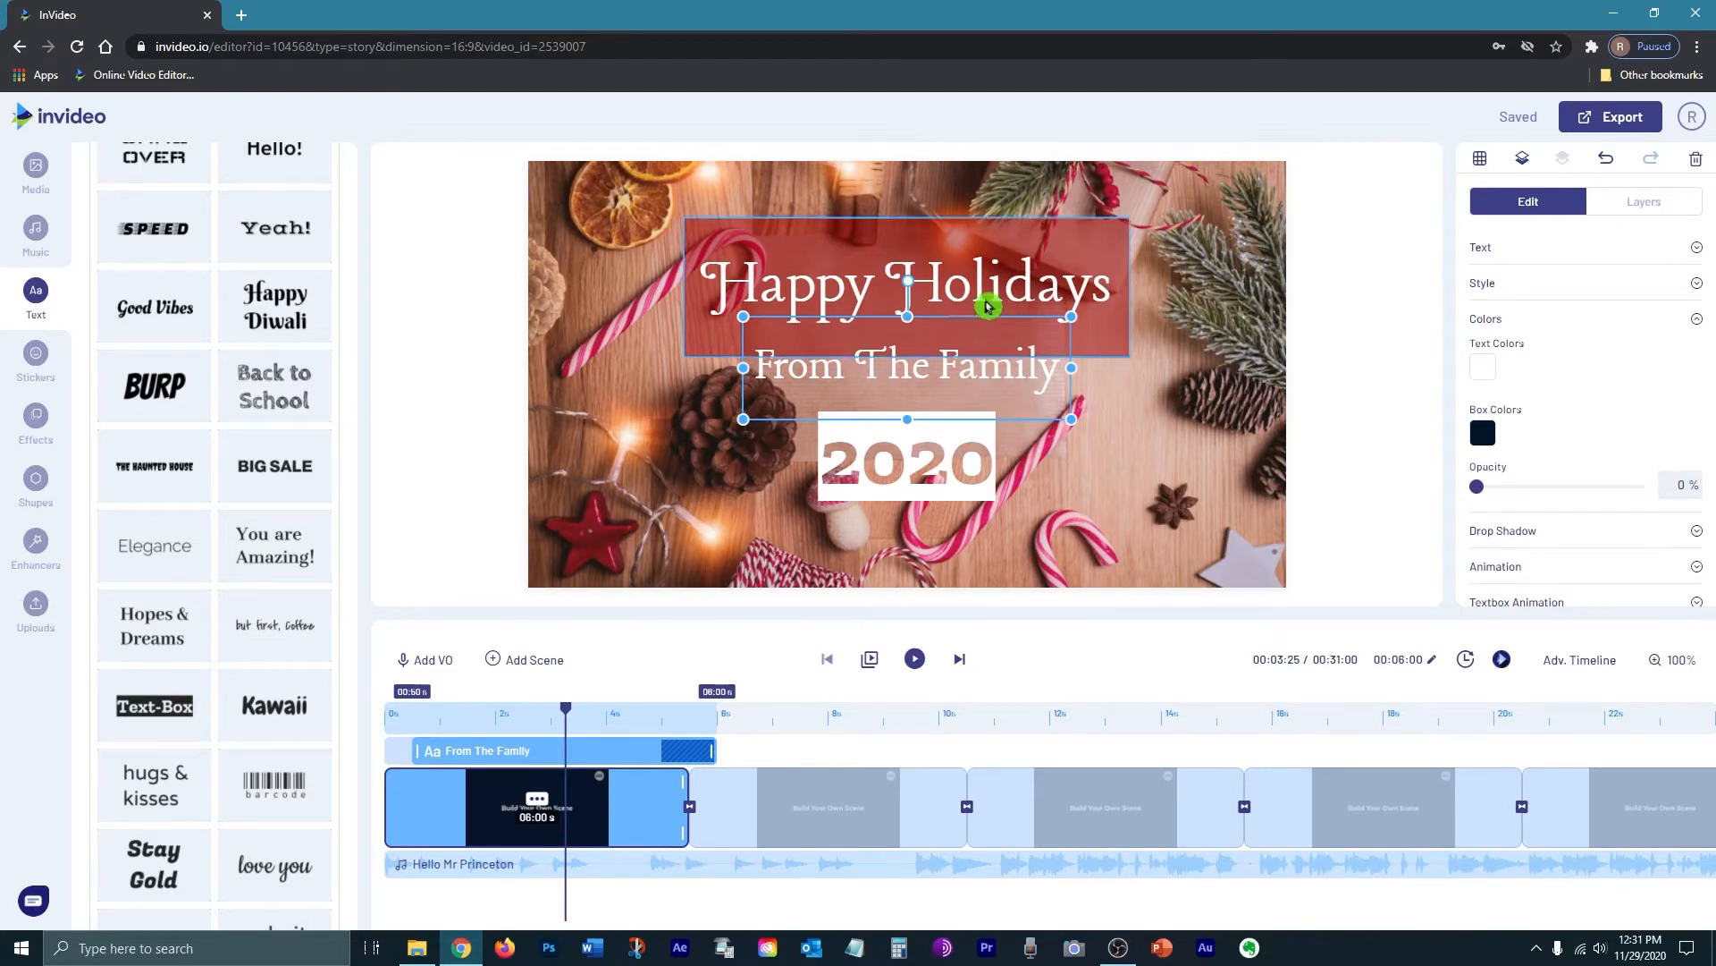
left_click(1011, 232)
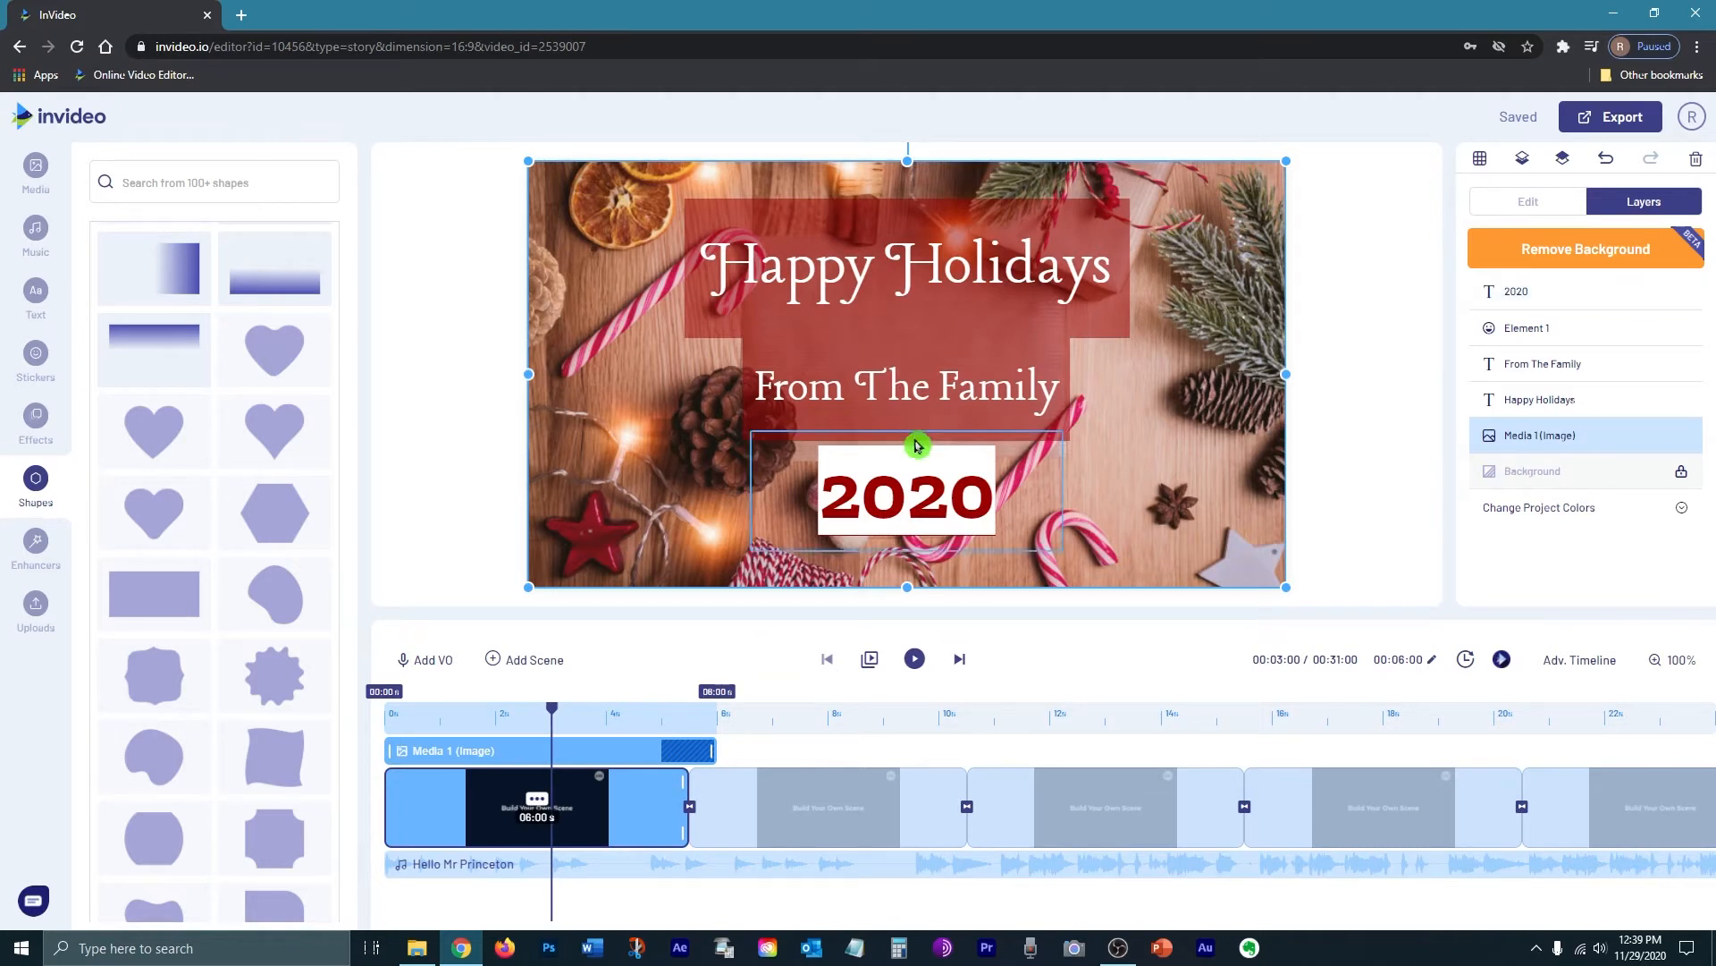
Step: Drag the 2020 label along the centre guide to sit beneath From The Family
left_click_drag(918, 483, 917, 255)
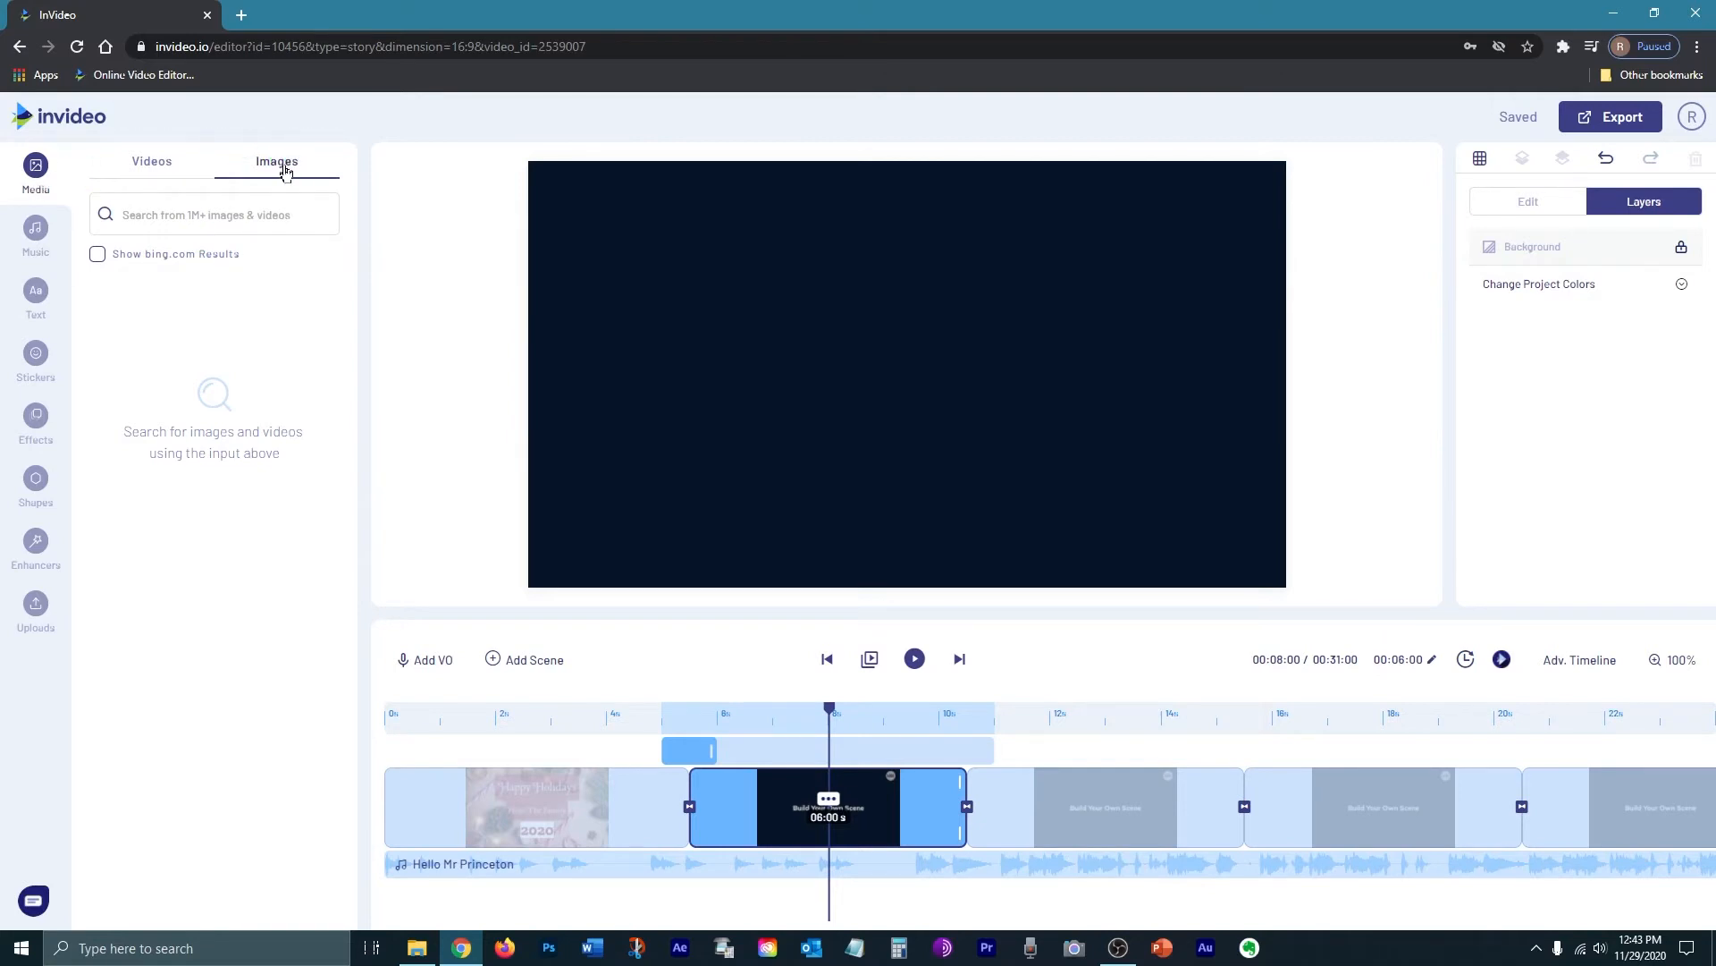
Step: Search the stock image library for 'holiday family' and browse the results
left_click(211, 191)
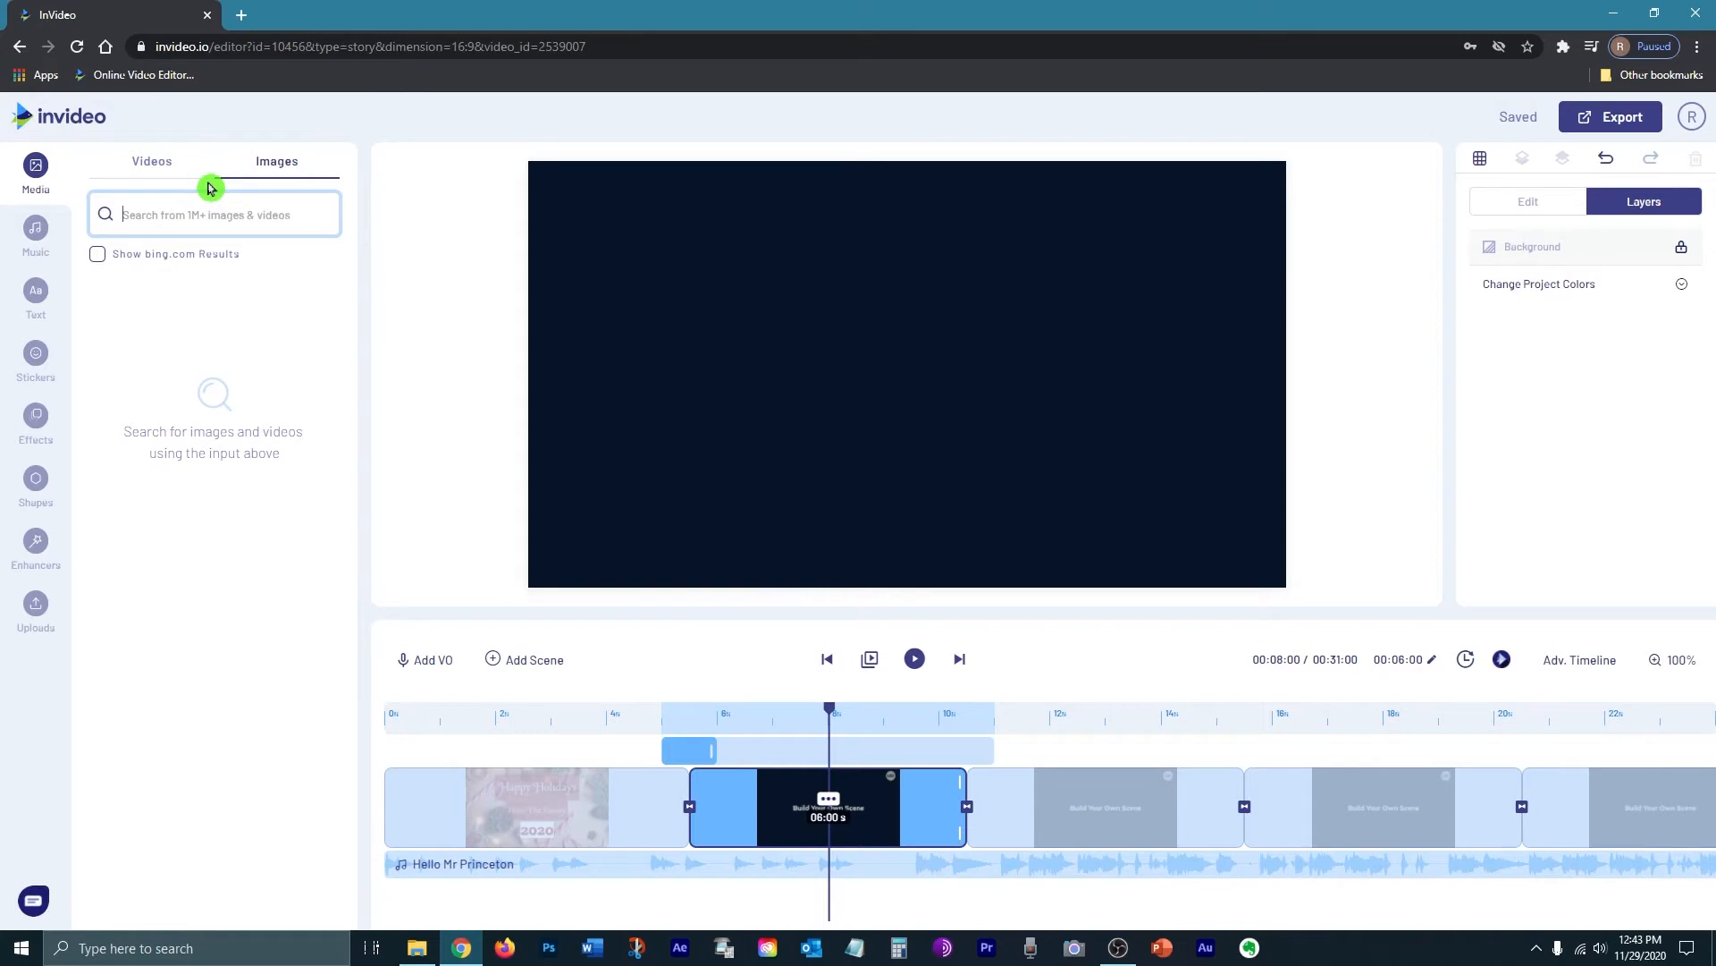
type("holiday family")
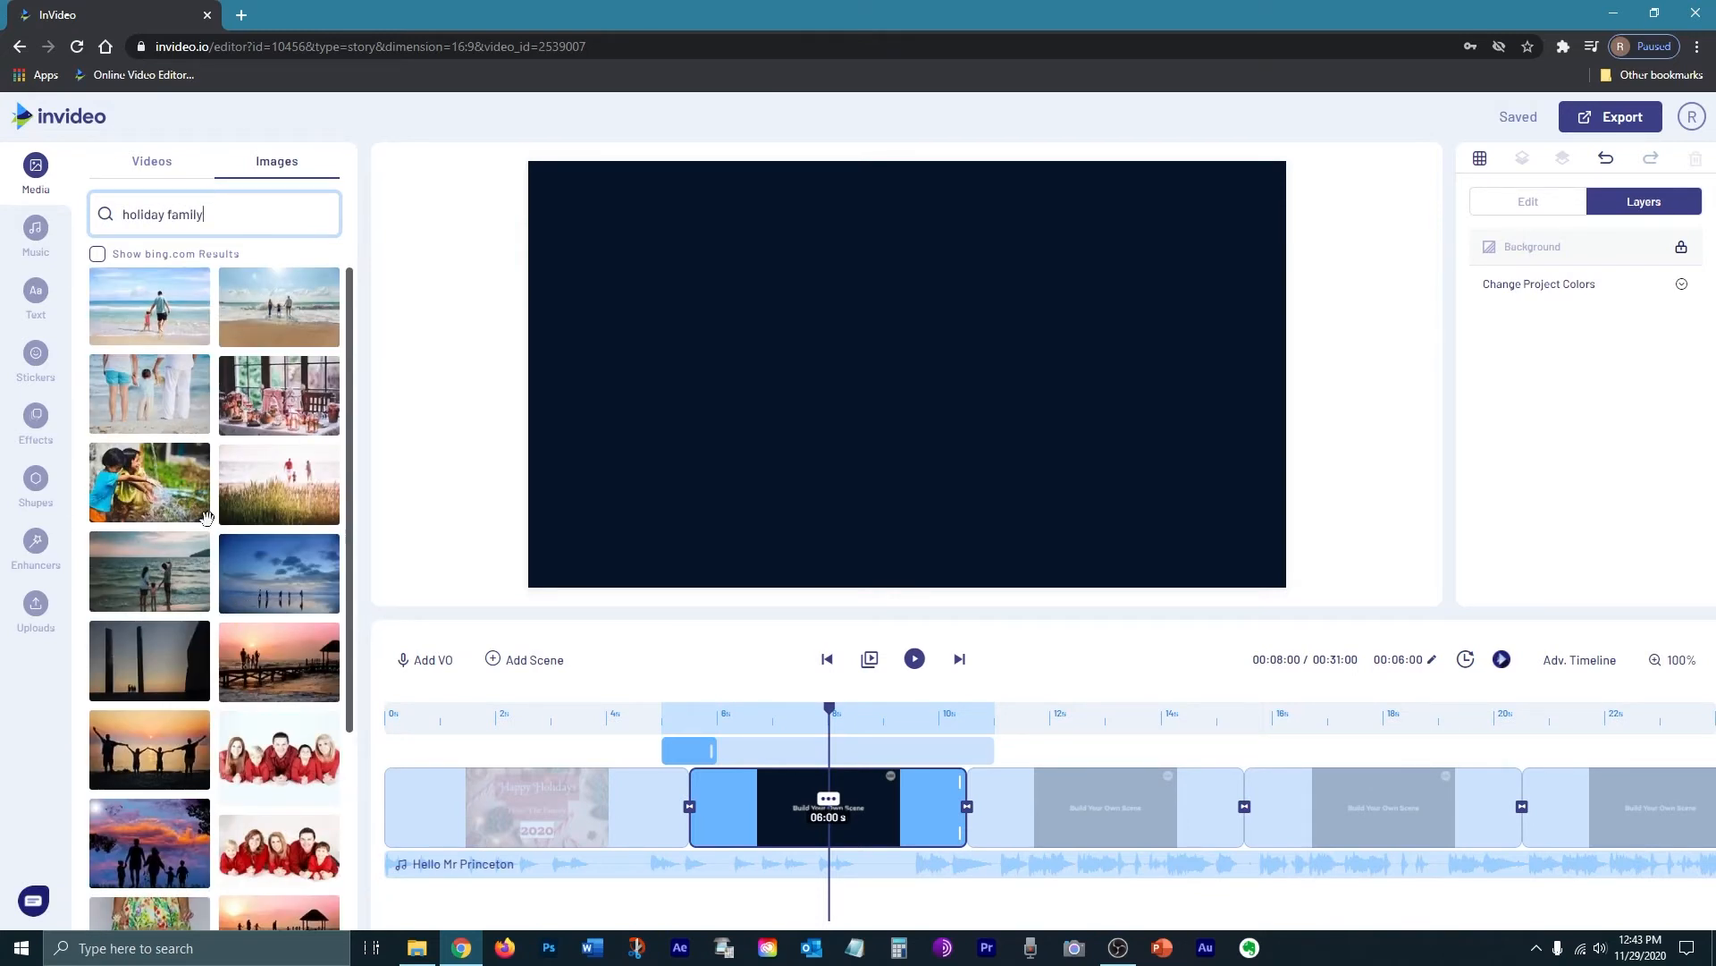
left_click_drag(348, 393, 367, 518)
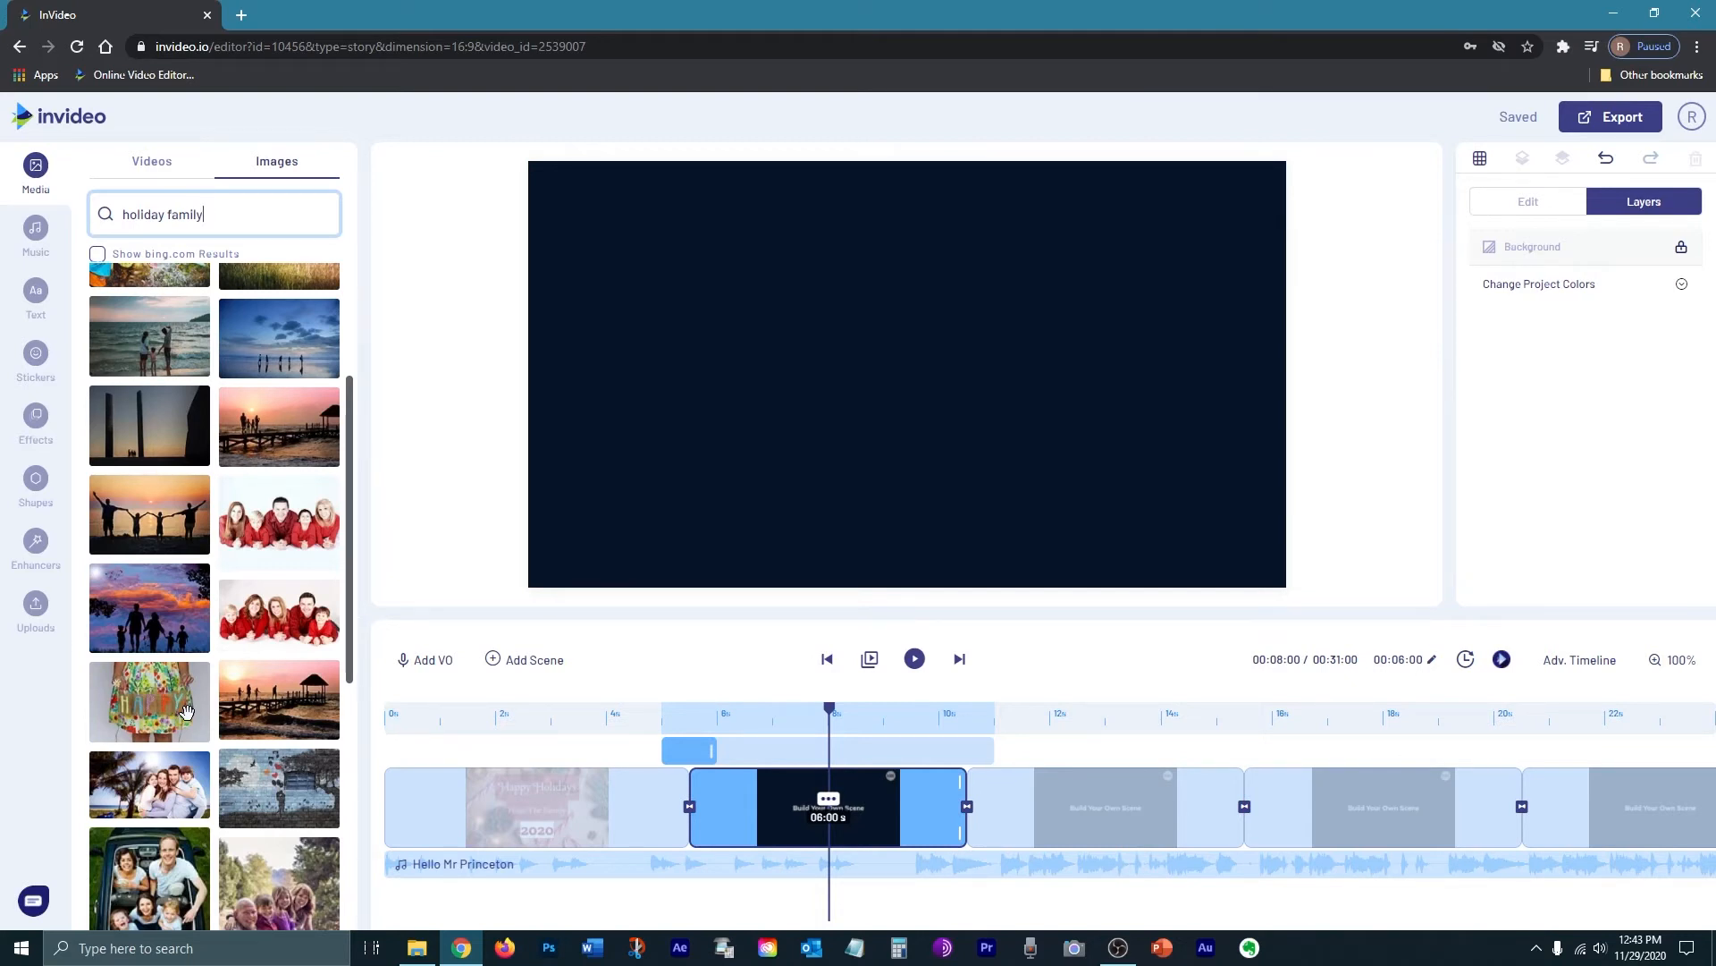
scroll(186, 711, "up", 3)
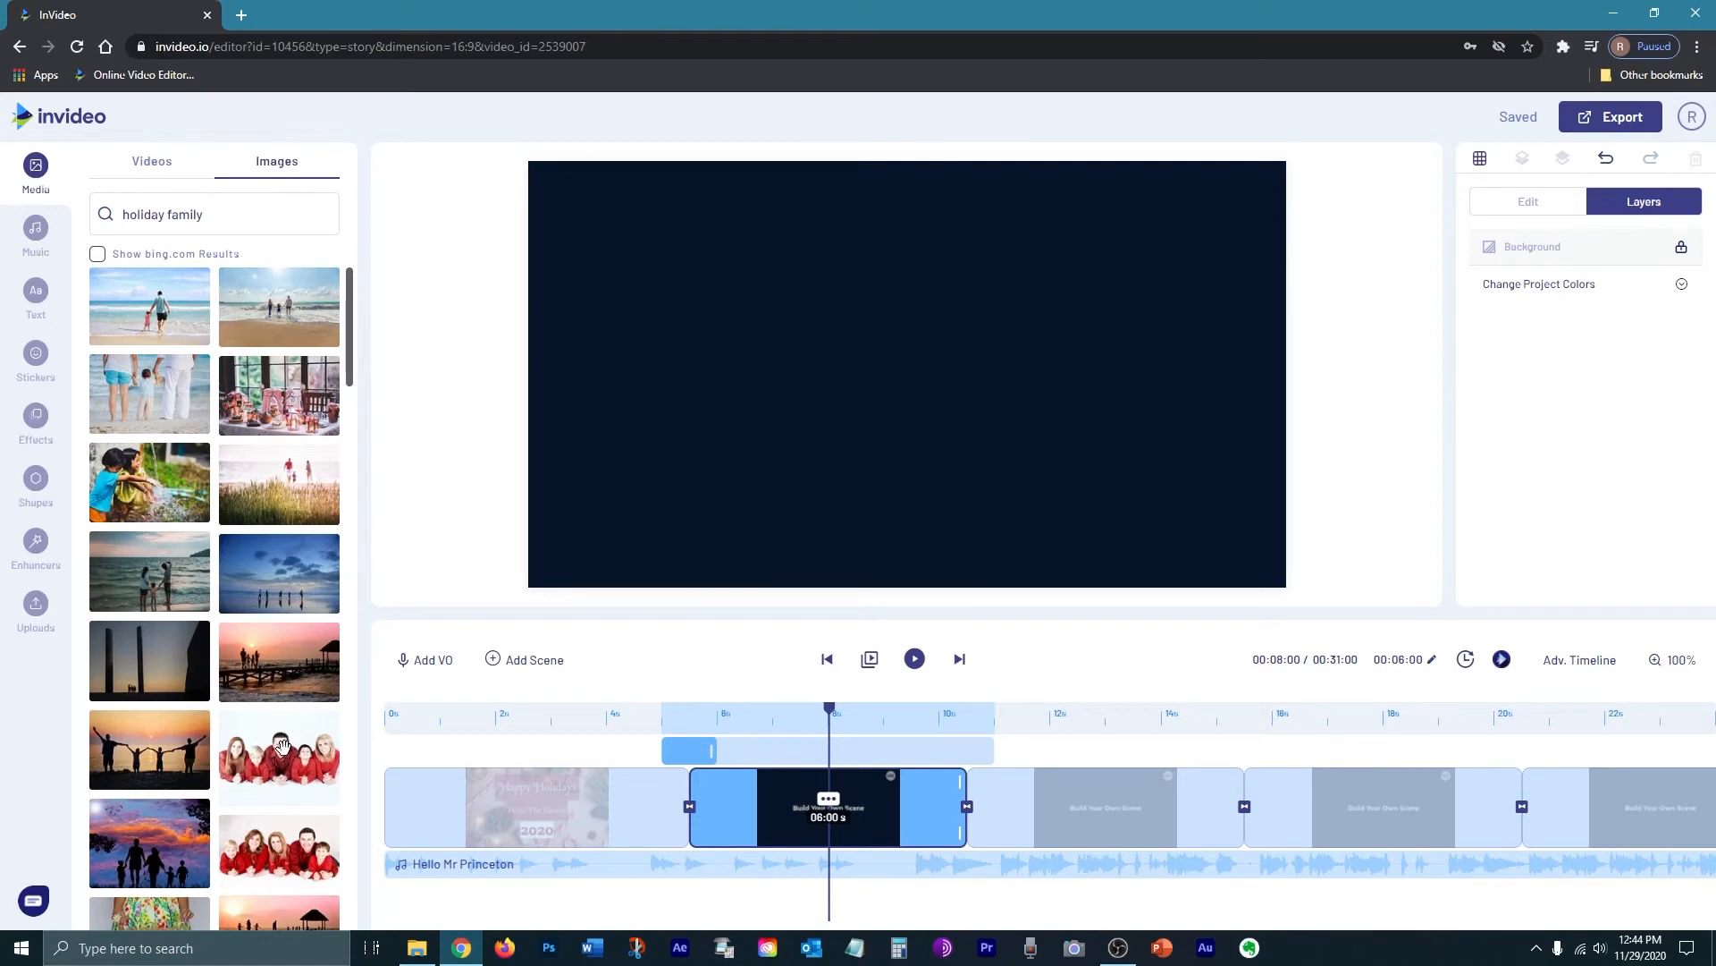
Step: Put the red-sweater family photo in scene 2, then open the blank third scene
left_click(292, 844)
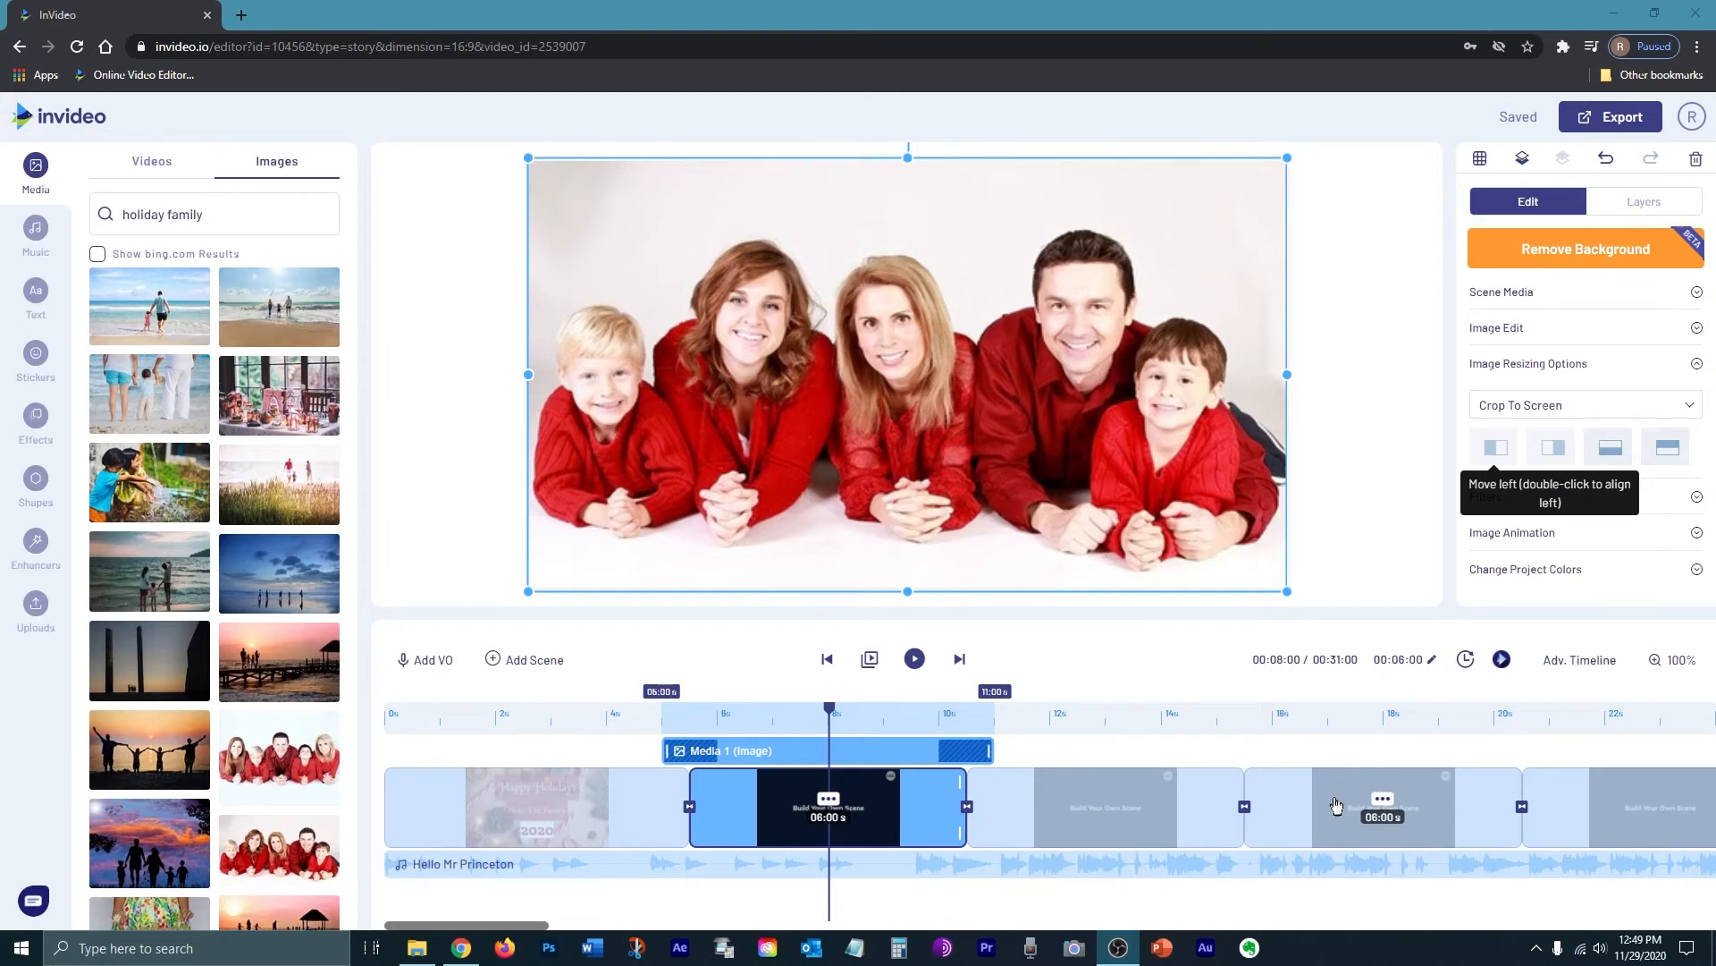
left_click(1202, 805)
scroll(286, 541, "down", 16)
scroll(286, 541, "up", 4)
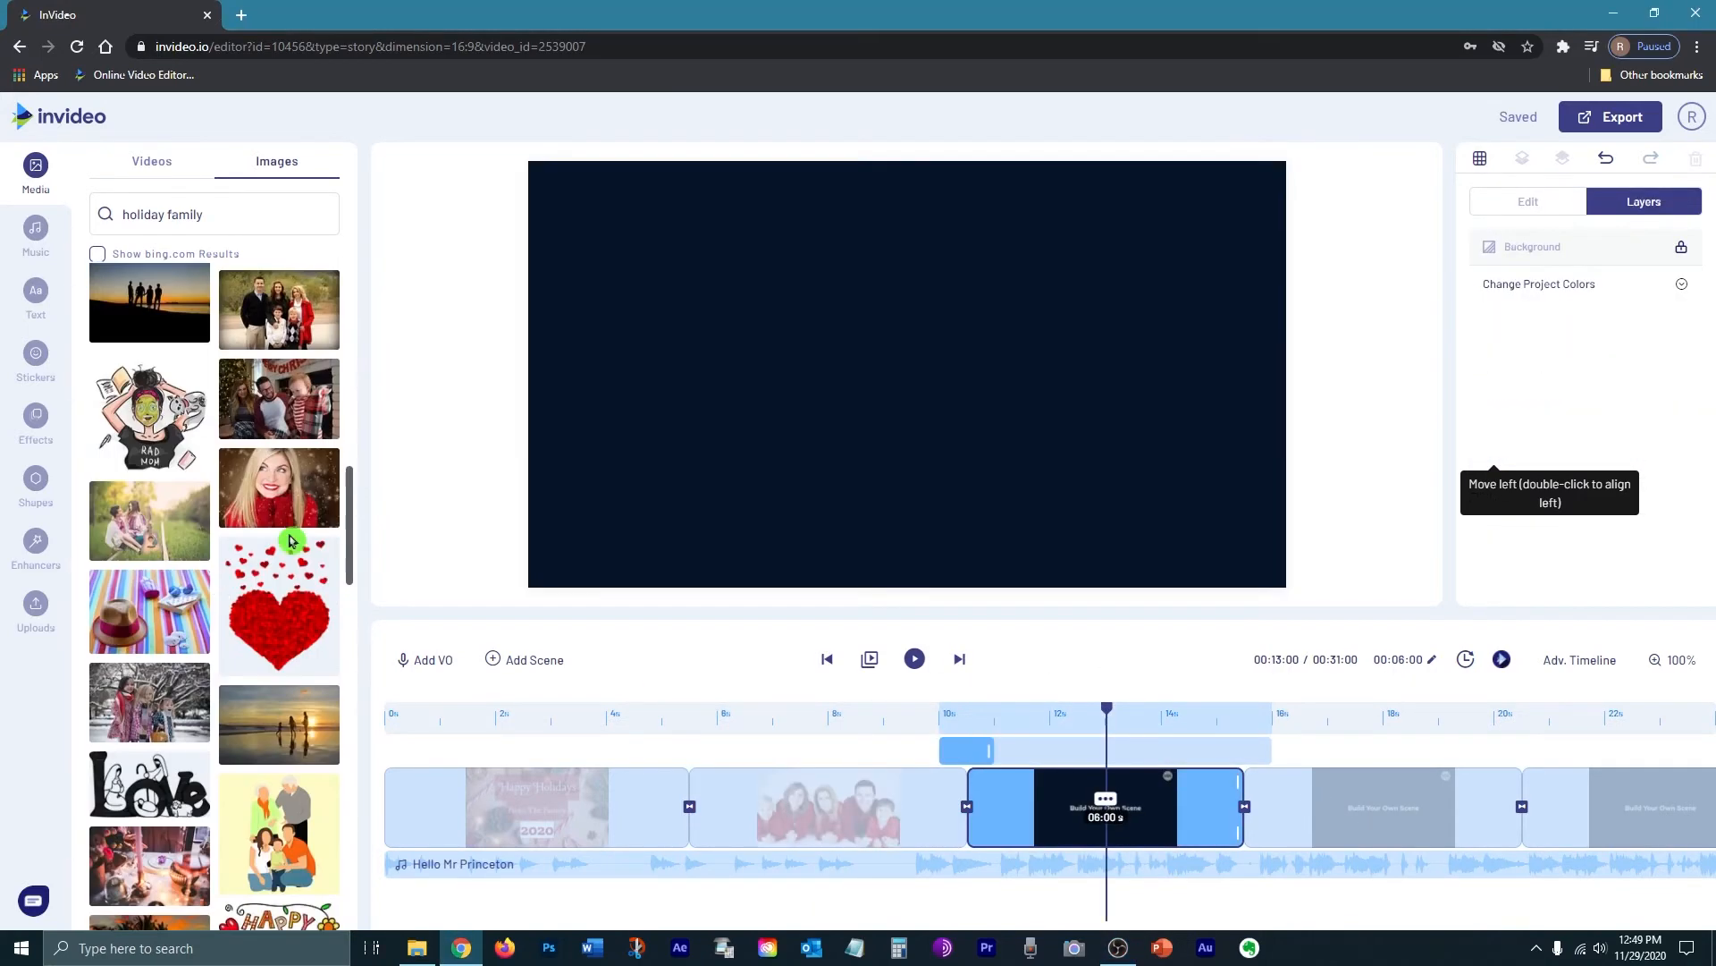
Step: Place the Christmas fireplace family photo in scene 3 using Fit With Blur, stretched edge to edge
left_click(288, 428)
left_click(1108, 321)
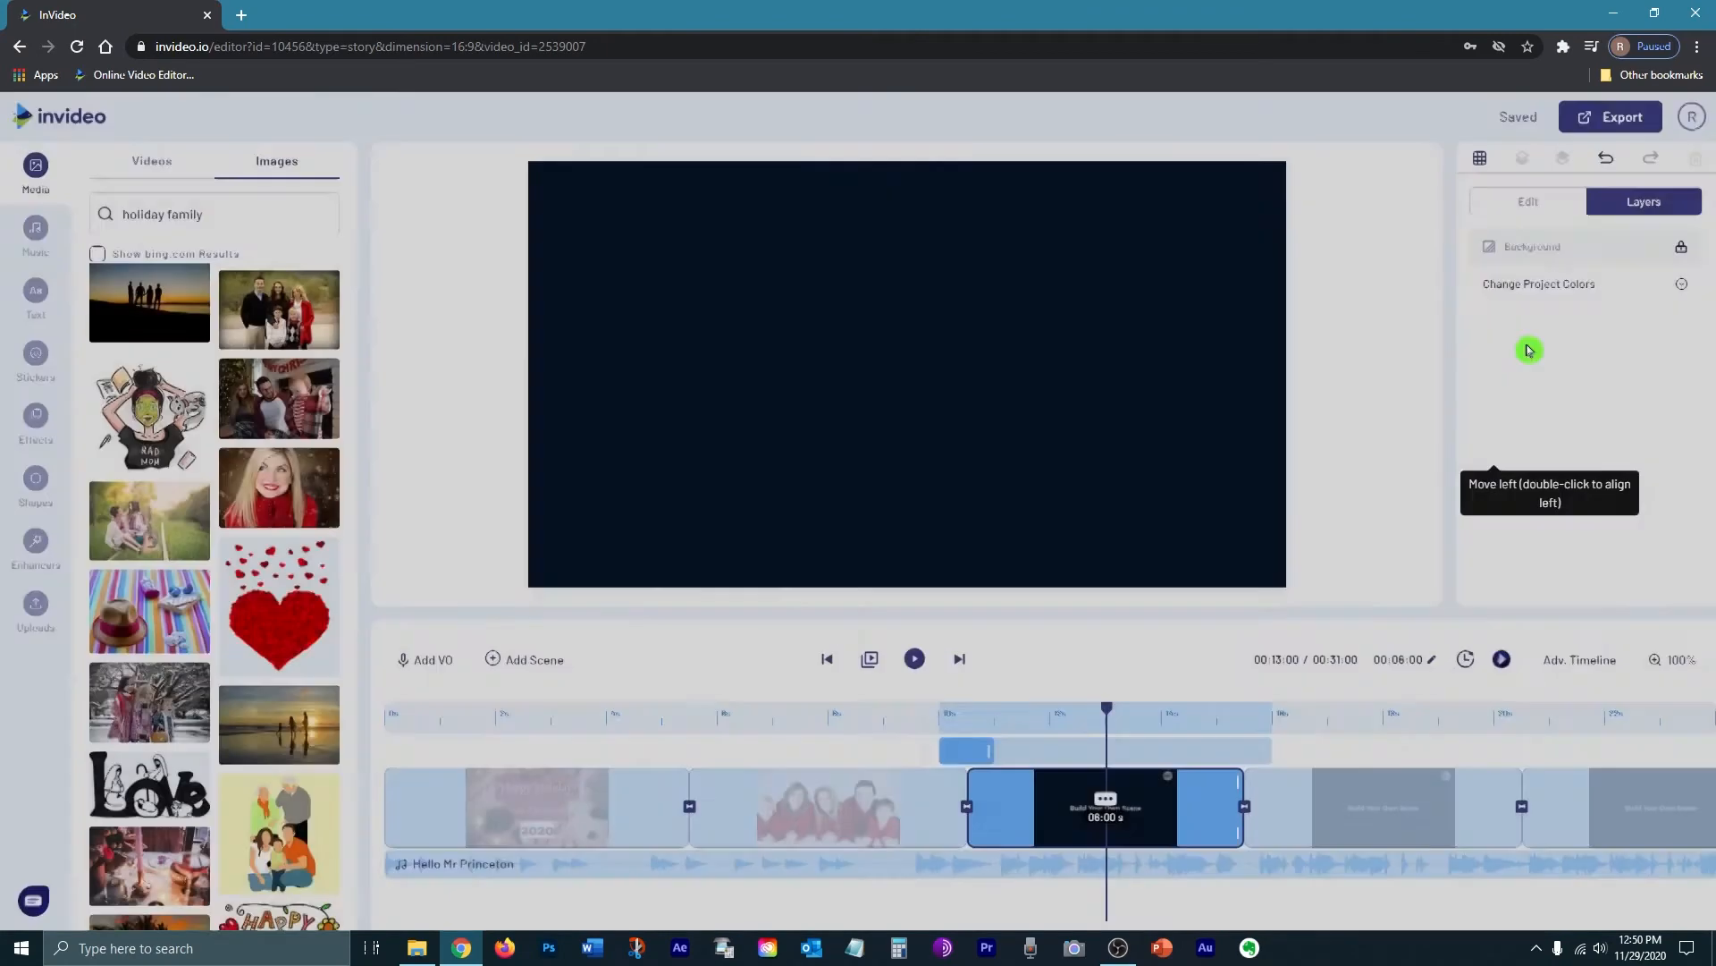
left_click_drag(304, 404, 1209, 413)
left_click(1570, 364)
left_click(1618, 411)
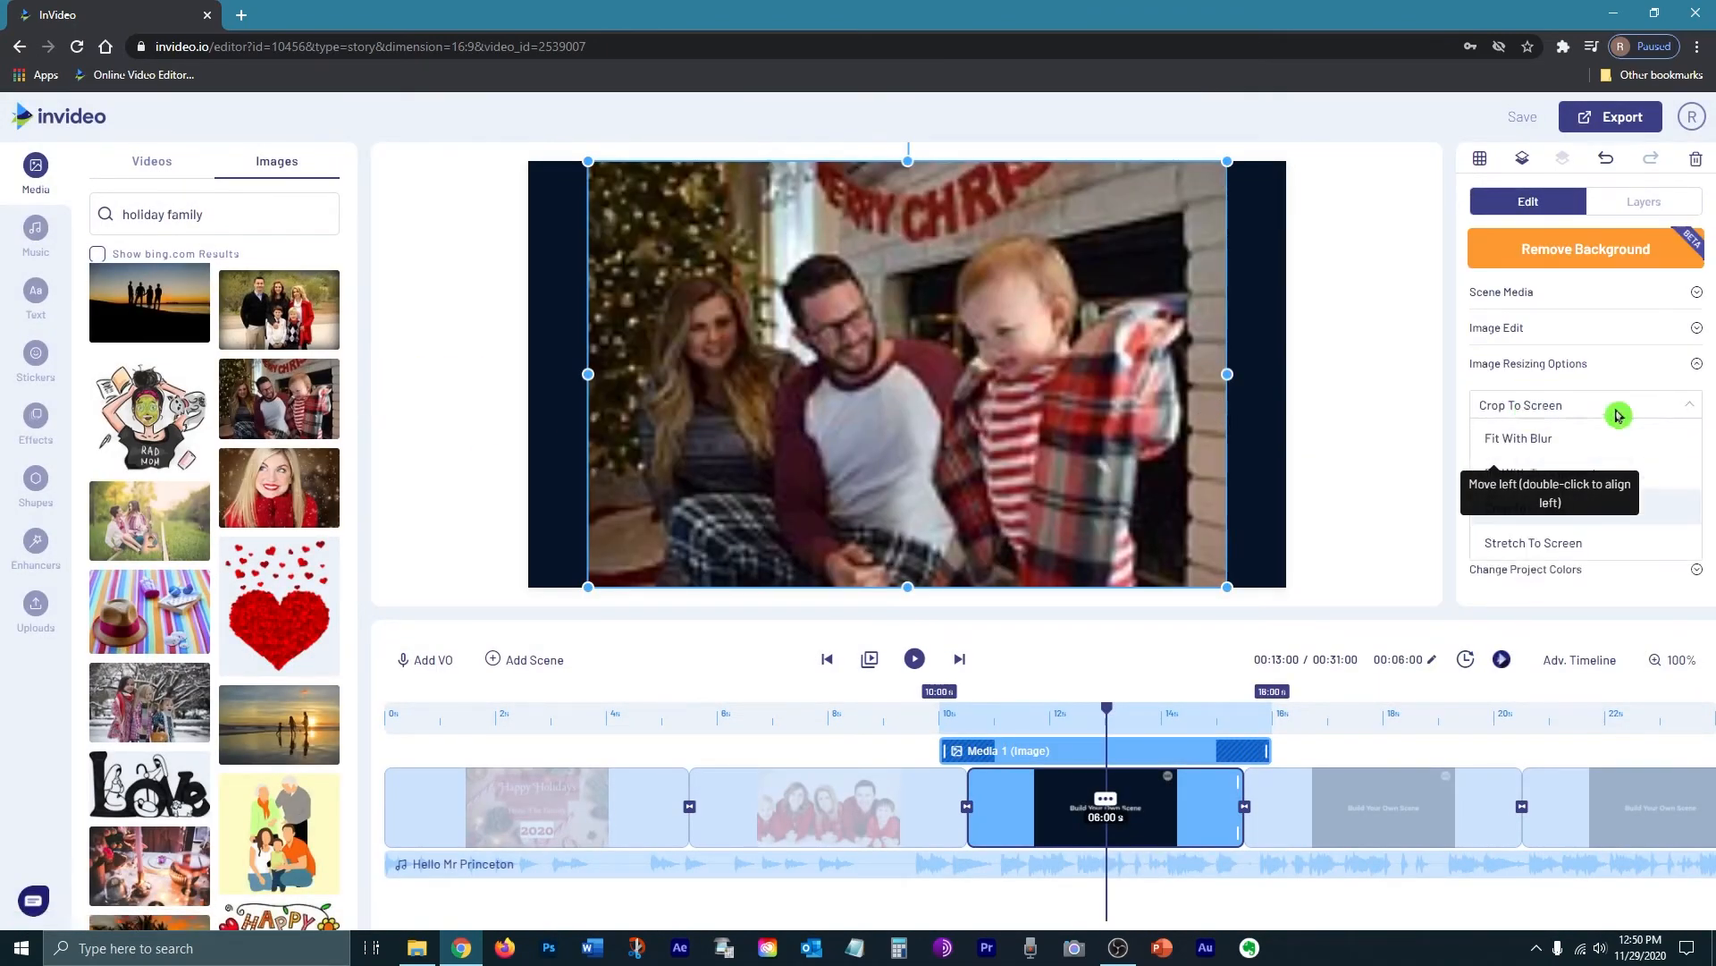
left_click(1667, 440)
left_click_drag(1227, 373, 1288, 390)
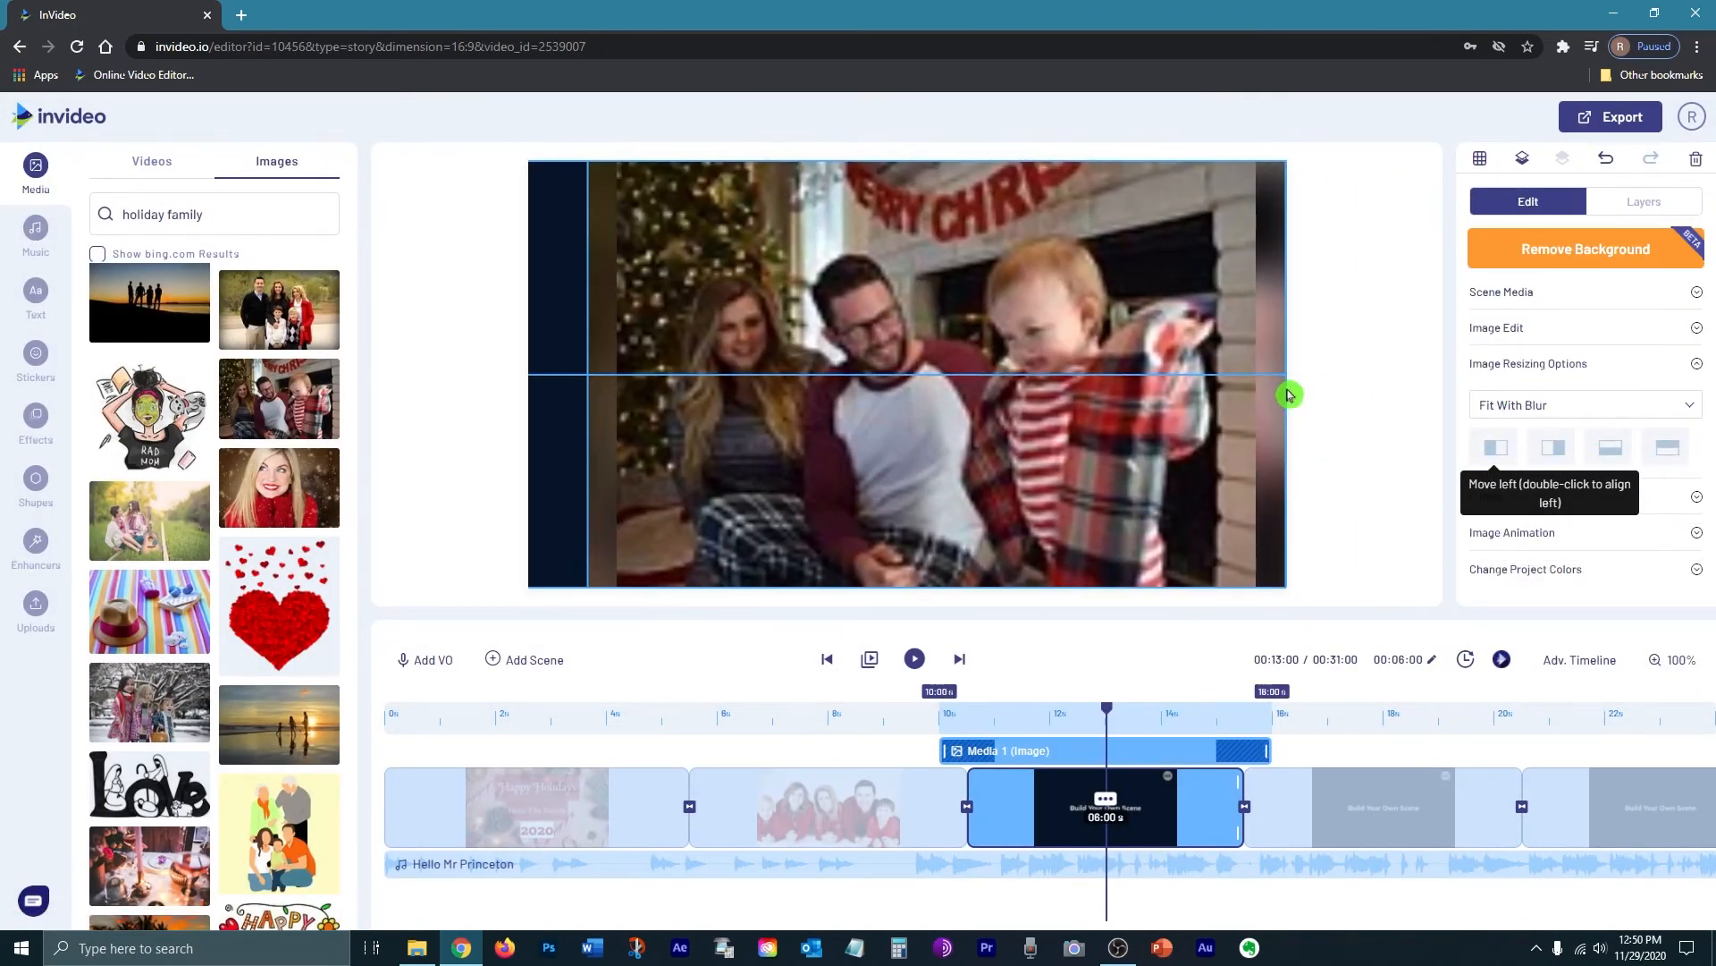
left_click_drag(590, 374, 528, 375)
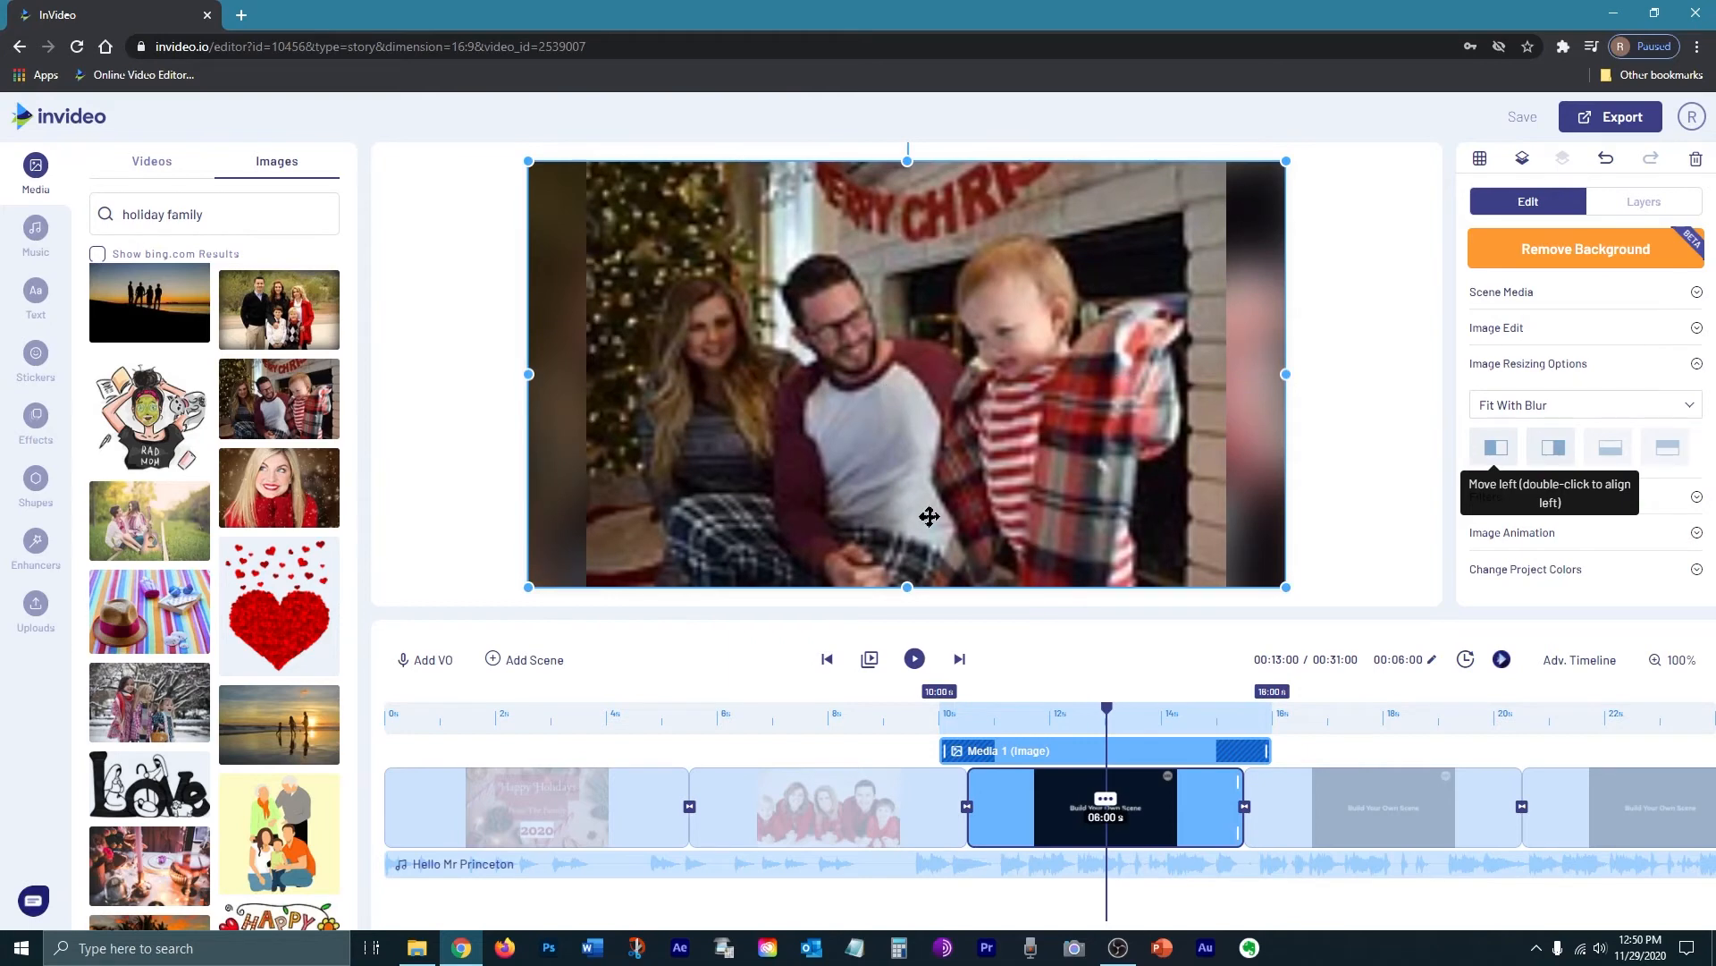
Step: Stretch the child-by-Christmas-tree photo in the next scene to fill the frame
left_click(961, 661)
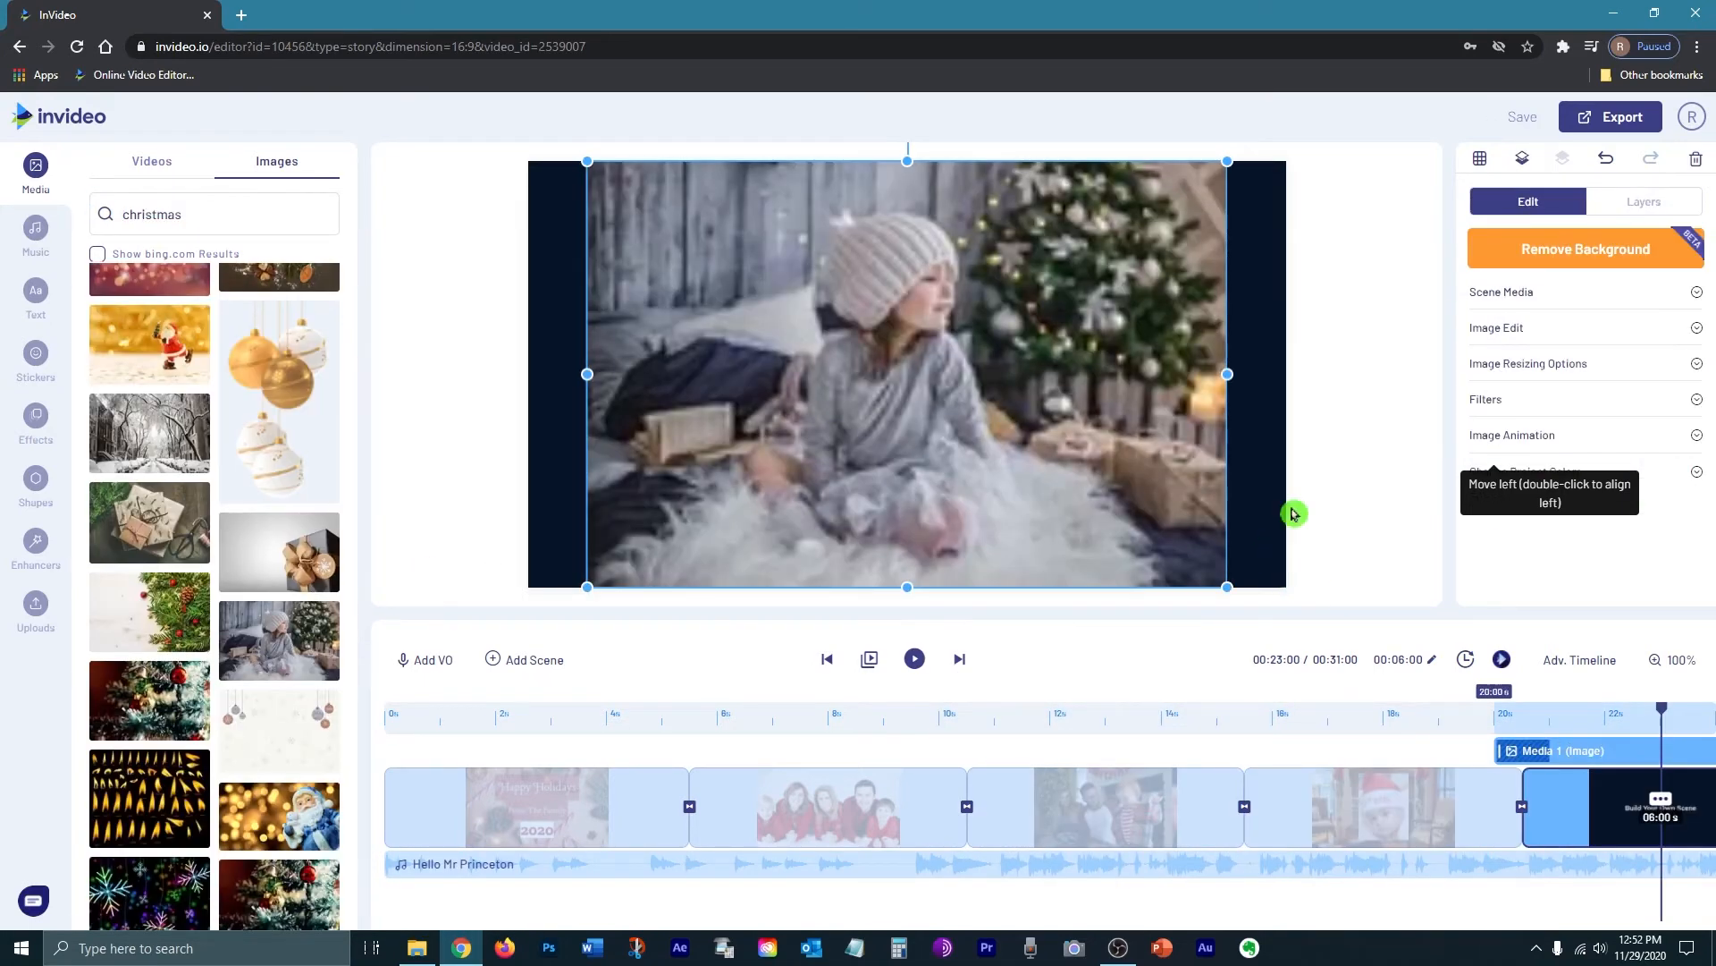
mouse_move(1286, 374)
left_mouse_down()
mouse_move(1256, 376)
mouse_move(1292, 375)
left_mouse_up()
left_click_drag(587, 374, 528, 375)
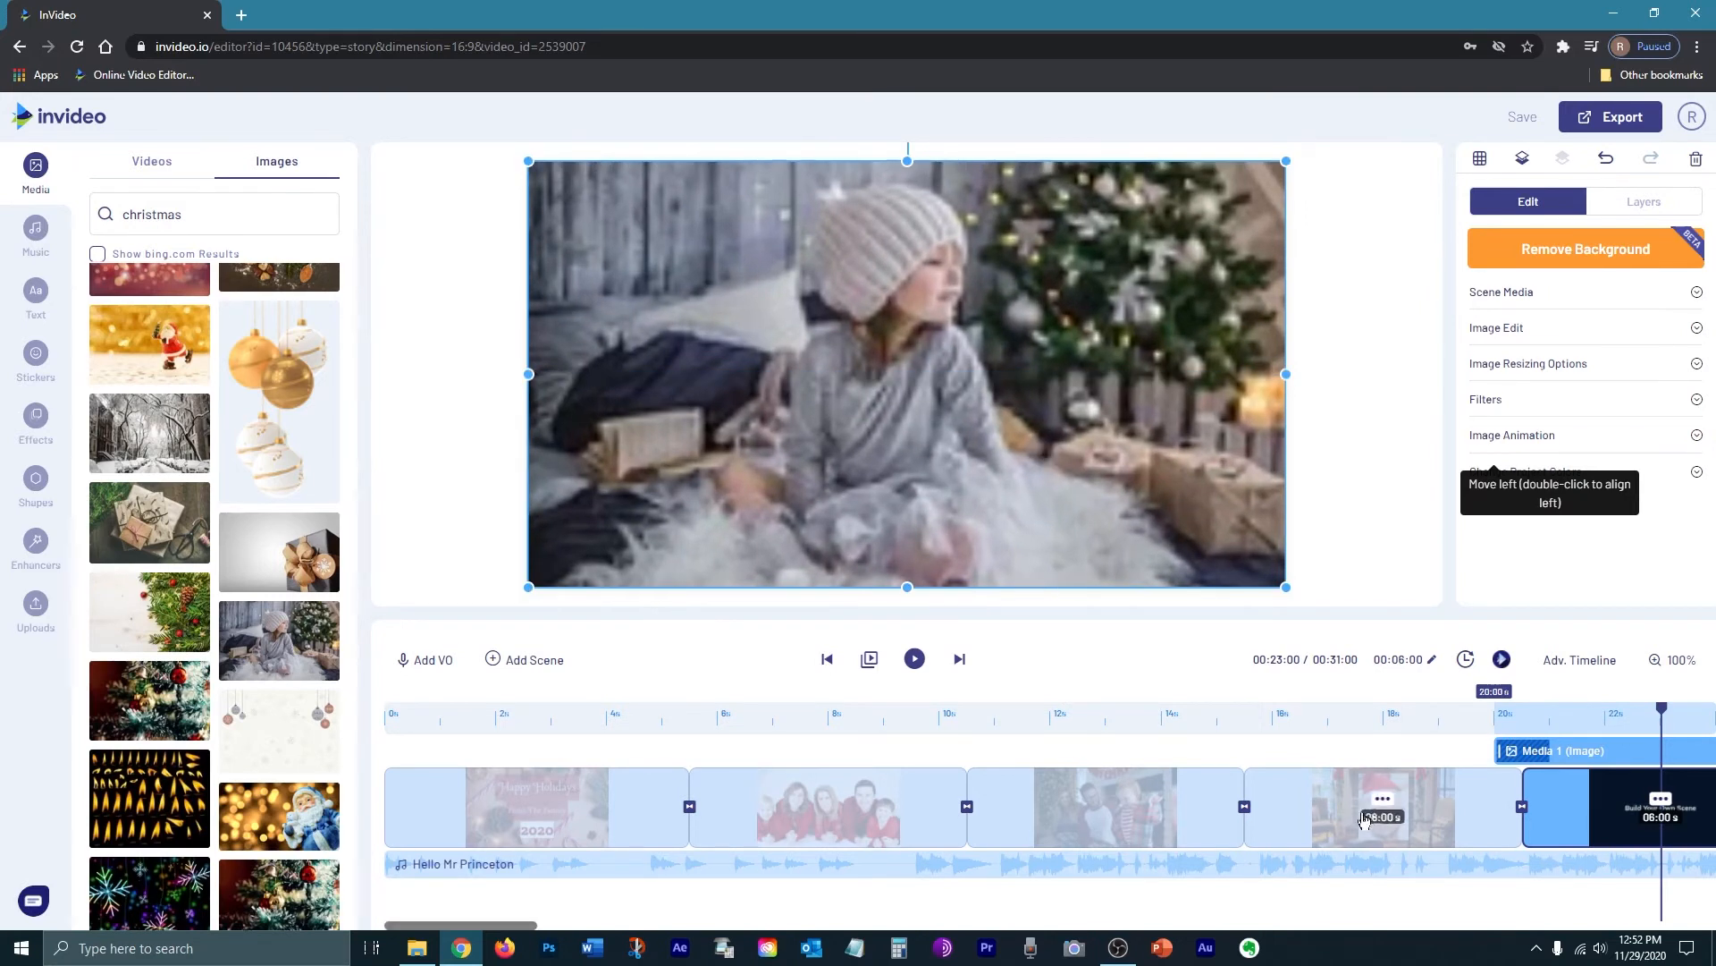
Step: Enlarge the Santa-hat baby photo to full frame height, centre it, and add the red Christmas-tree image
left_click(1323, 804)
left_click(998, 478)
left_click_drag(1037, 541, 1087, 605)
left_click_drag(984, 473, 972, 441)
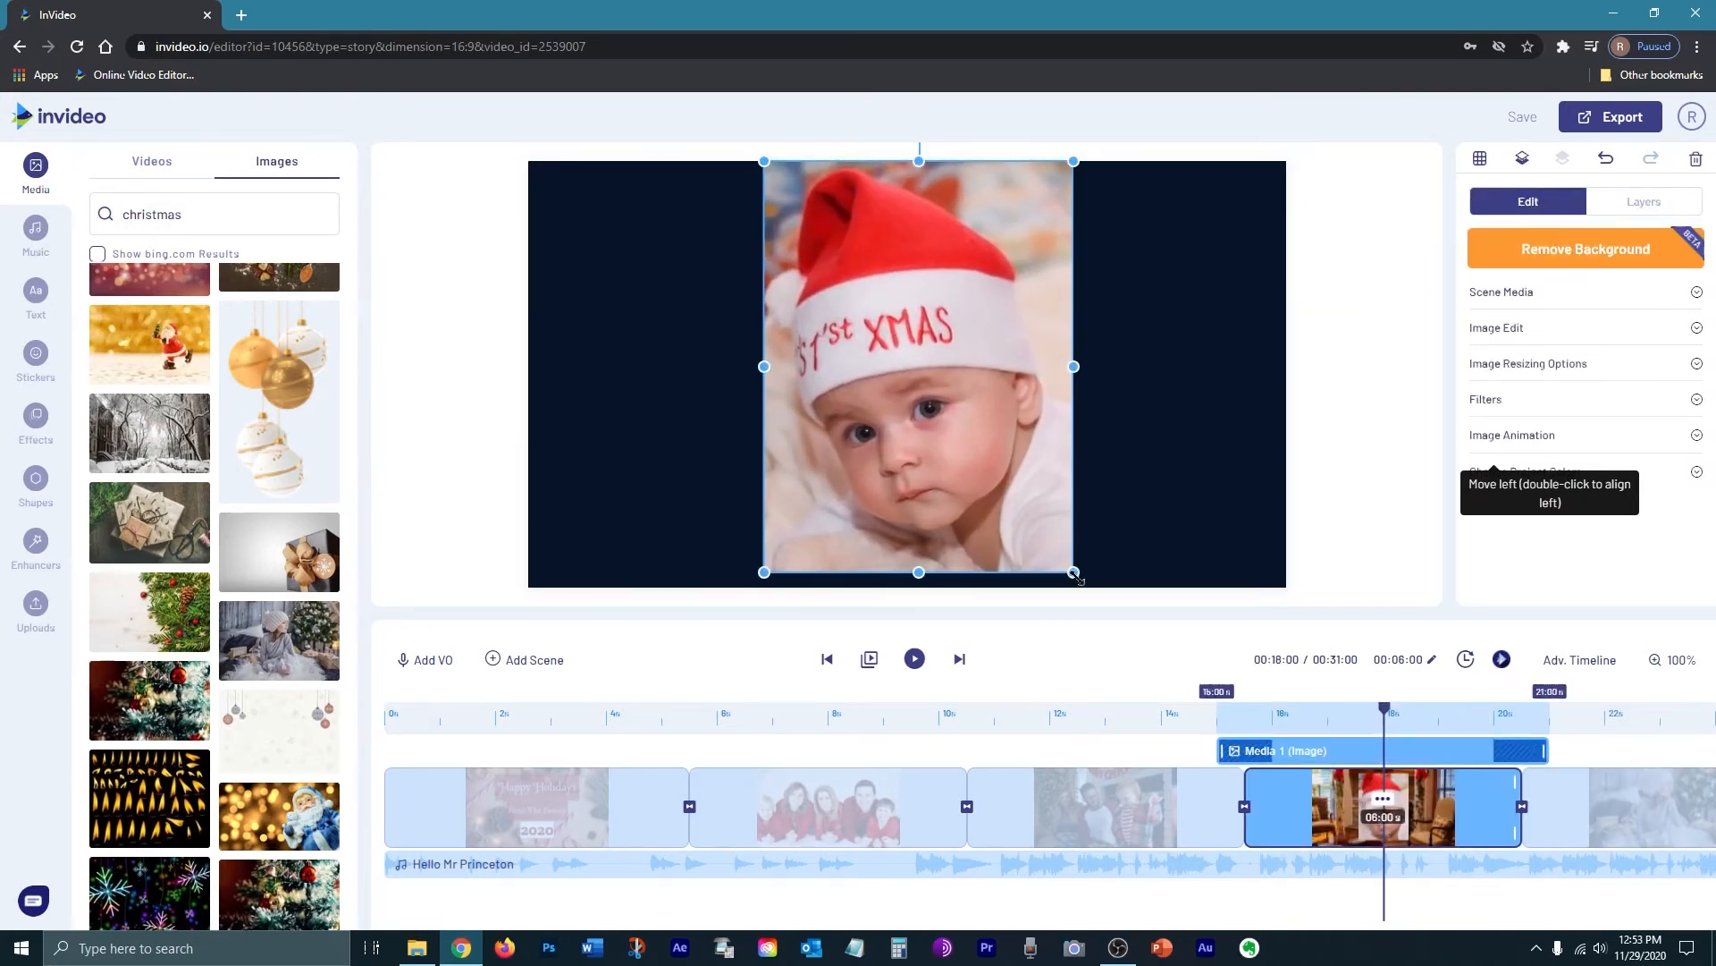
left_click_drag(1075, 573, 1085, 587)
left_click_drag(1028, 529, 1015, 524)
left_click(1522, 371)
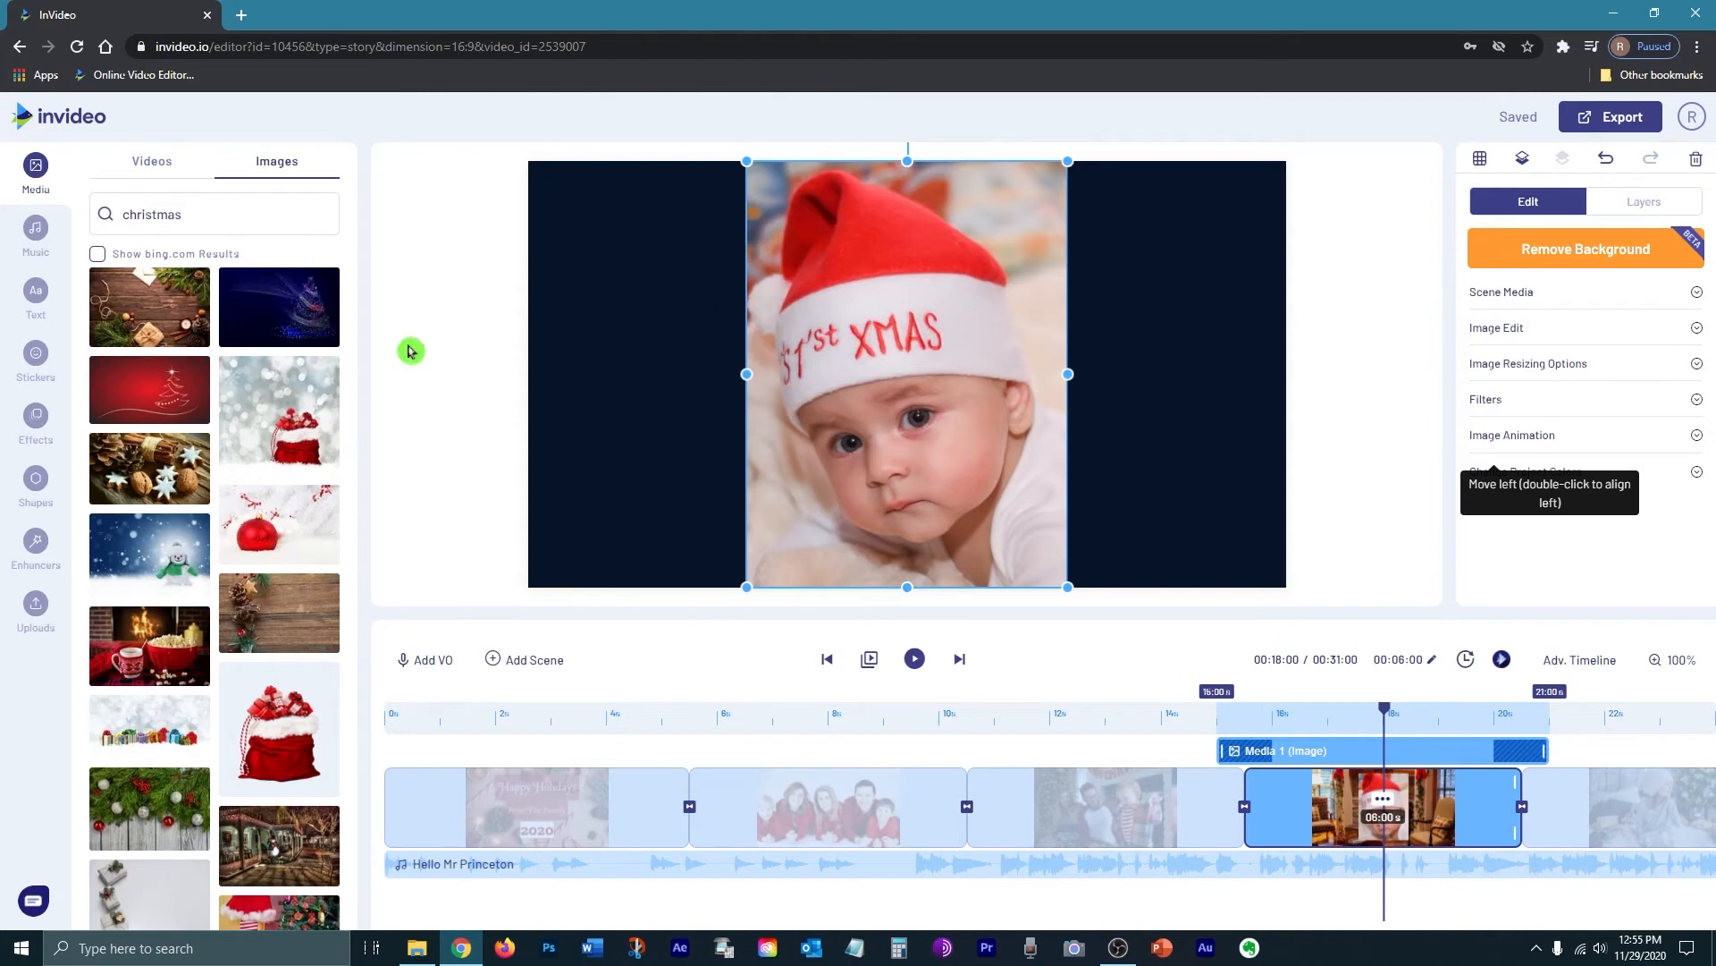
left_click_drag(142, 394, 815, 381)
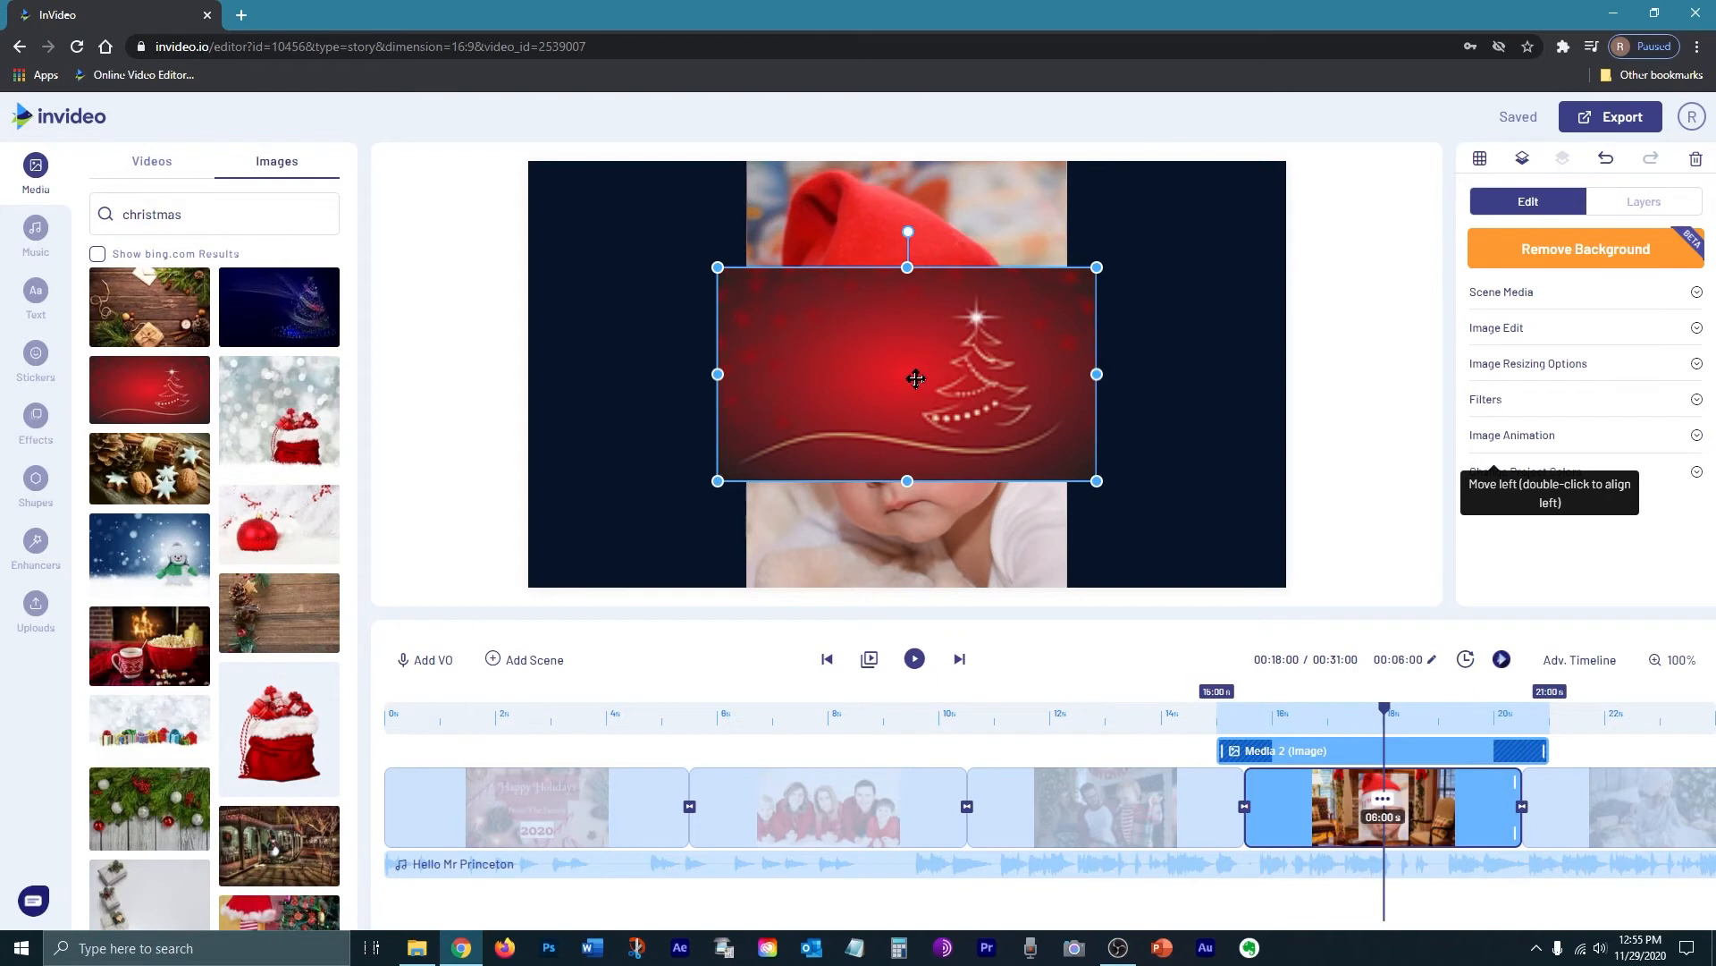
Step: Move the red Christmas-tree image below the baby photo in Layers and stretch it to fill the frame
left_click(1649, 202)
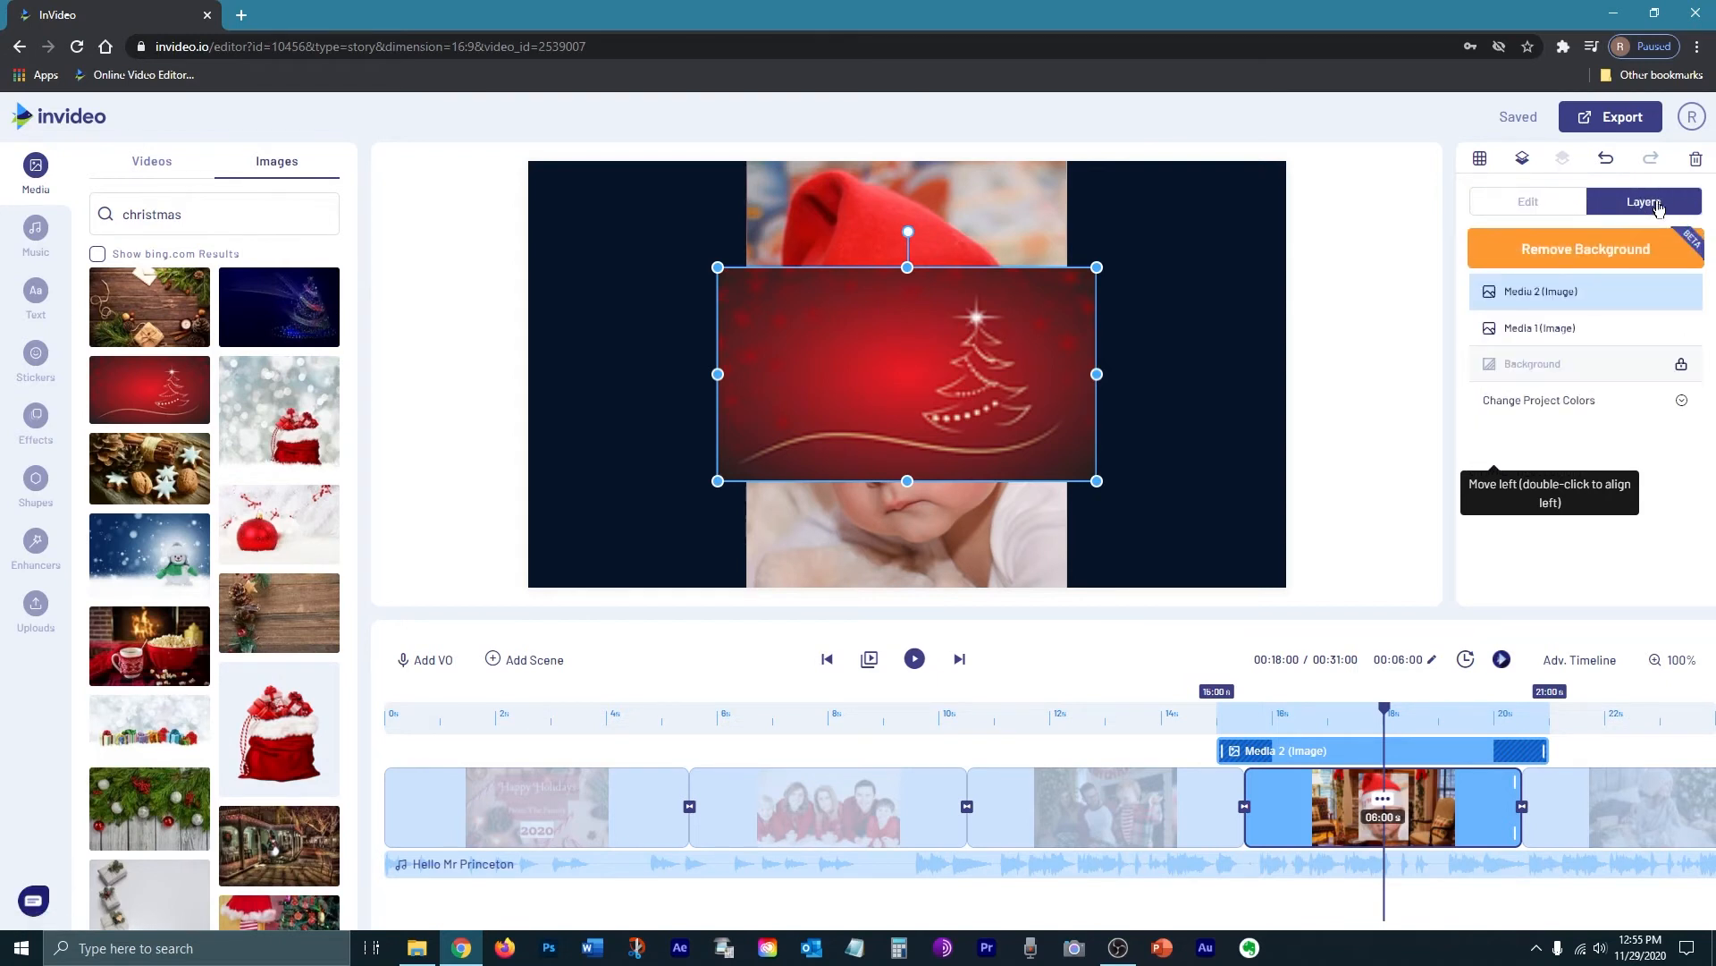
left_click_drag(1531, 291, 1535, 333)
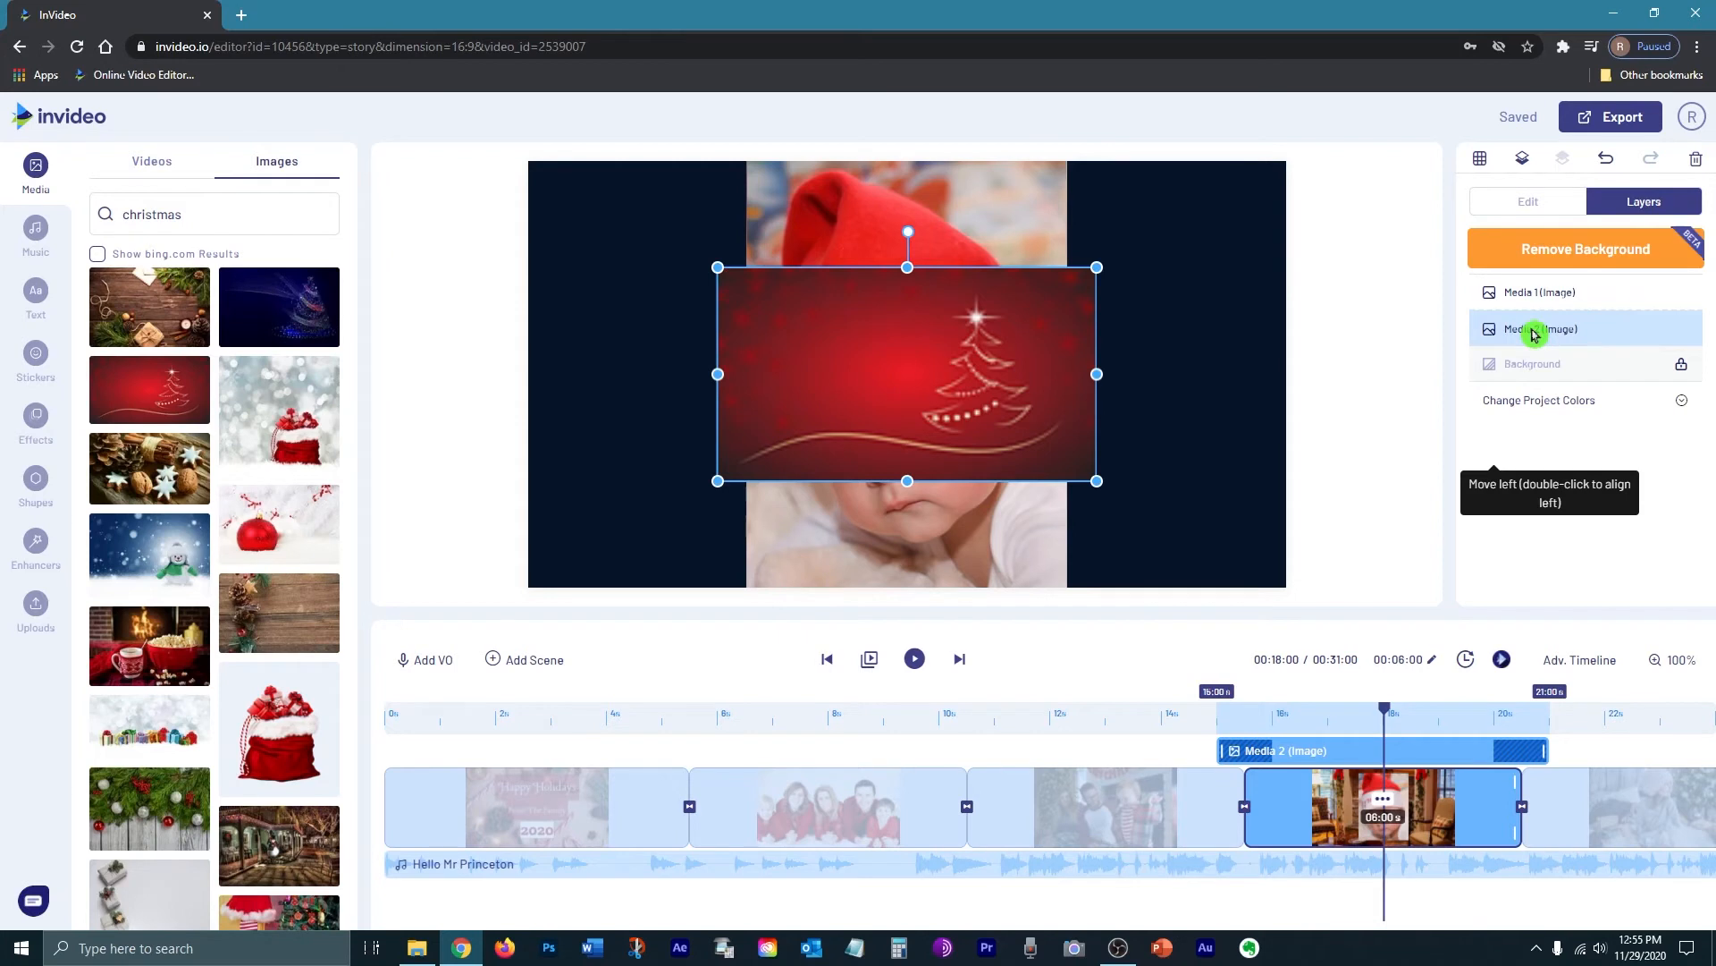
left_click_drag(1098, 481, 1102, 483)
left_click_drag(1101, 484, 1285, 587)
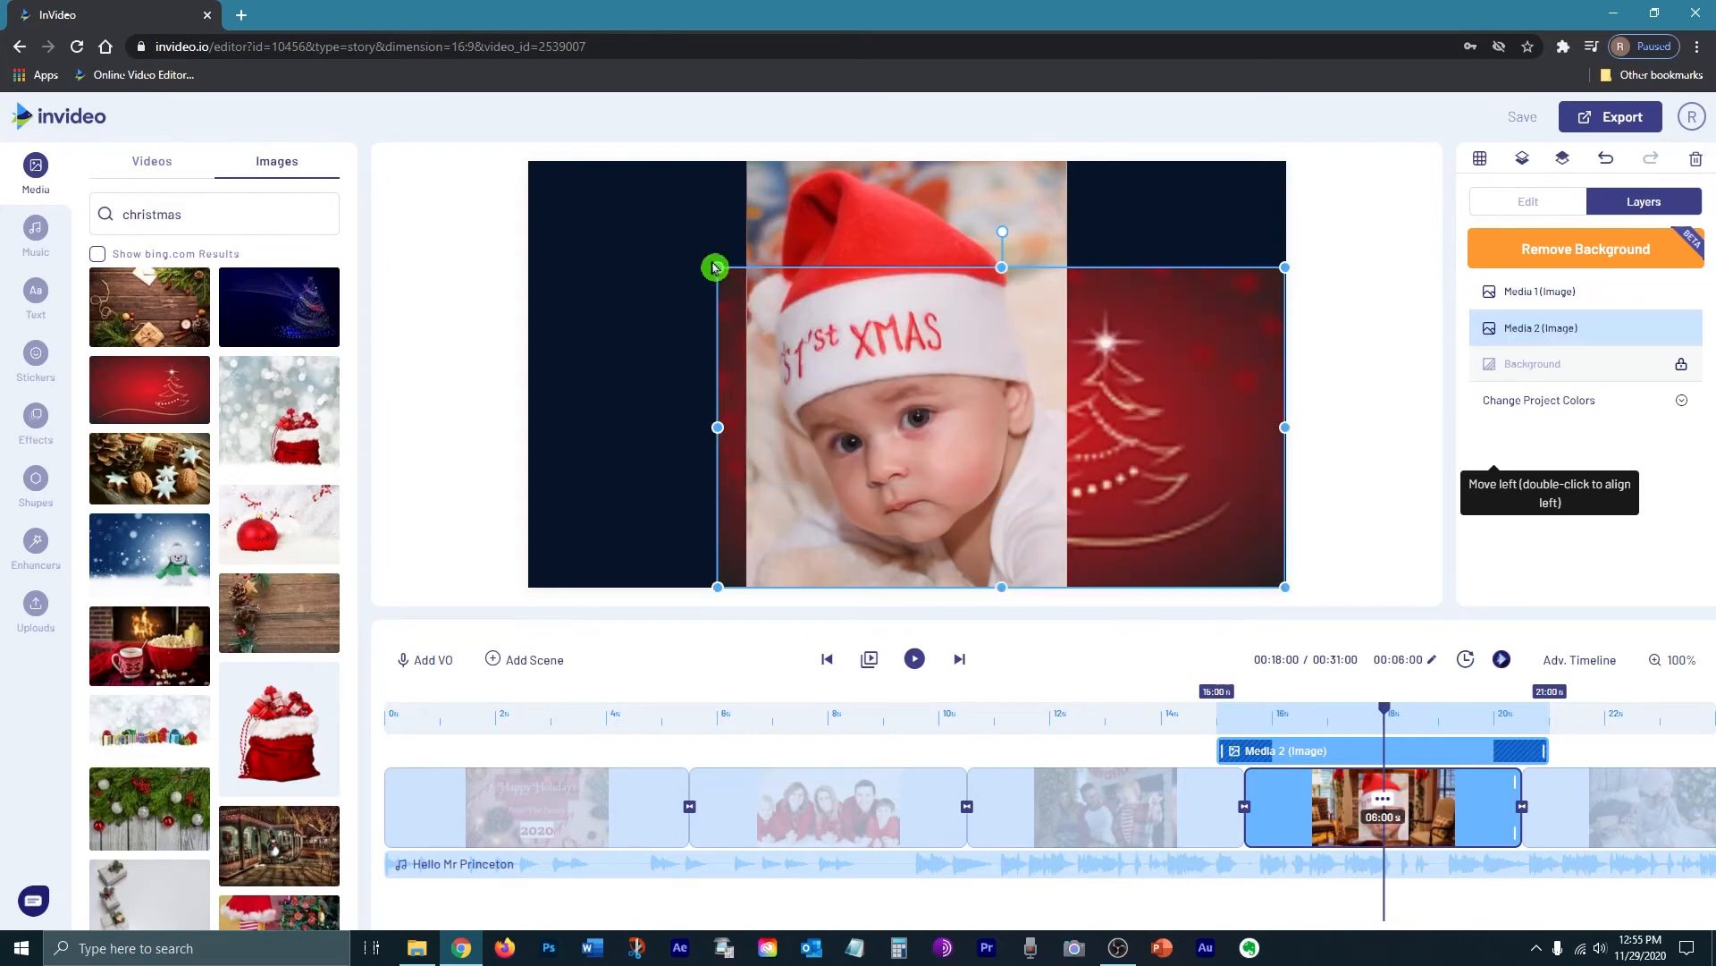
left_click_drag(715, 266, 518, 165)
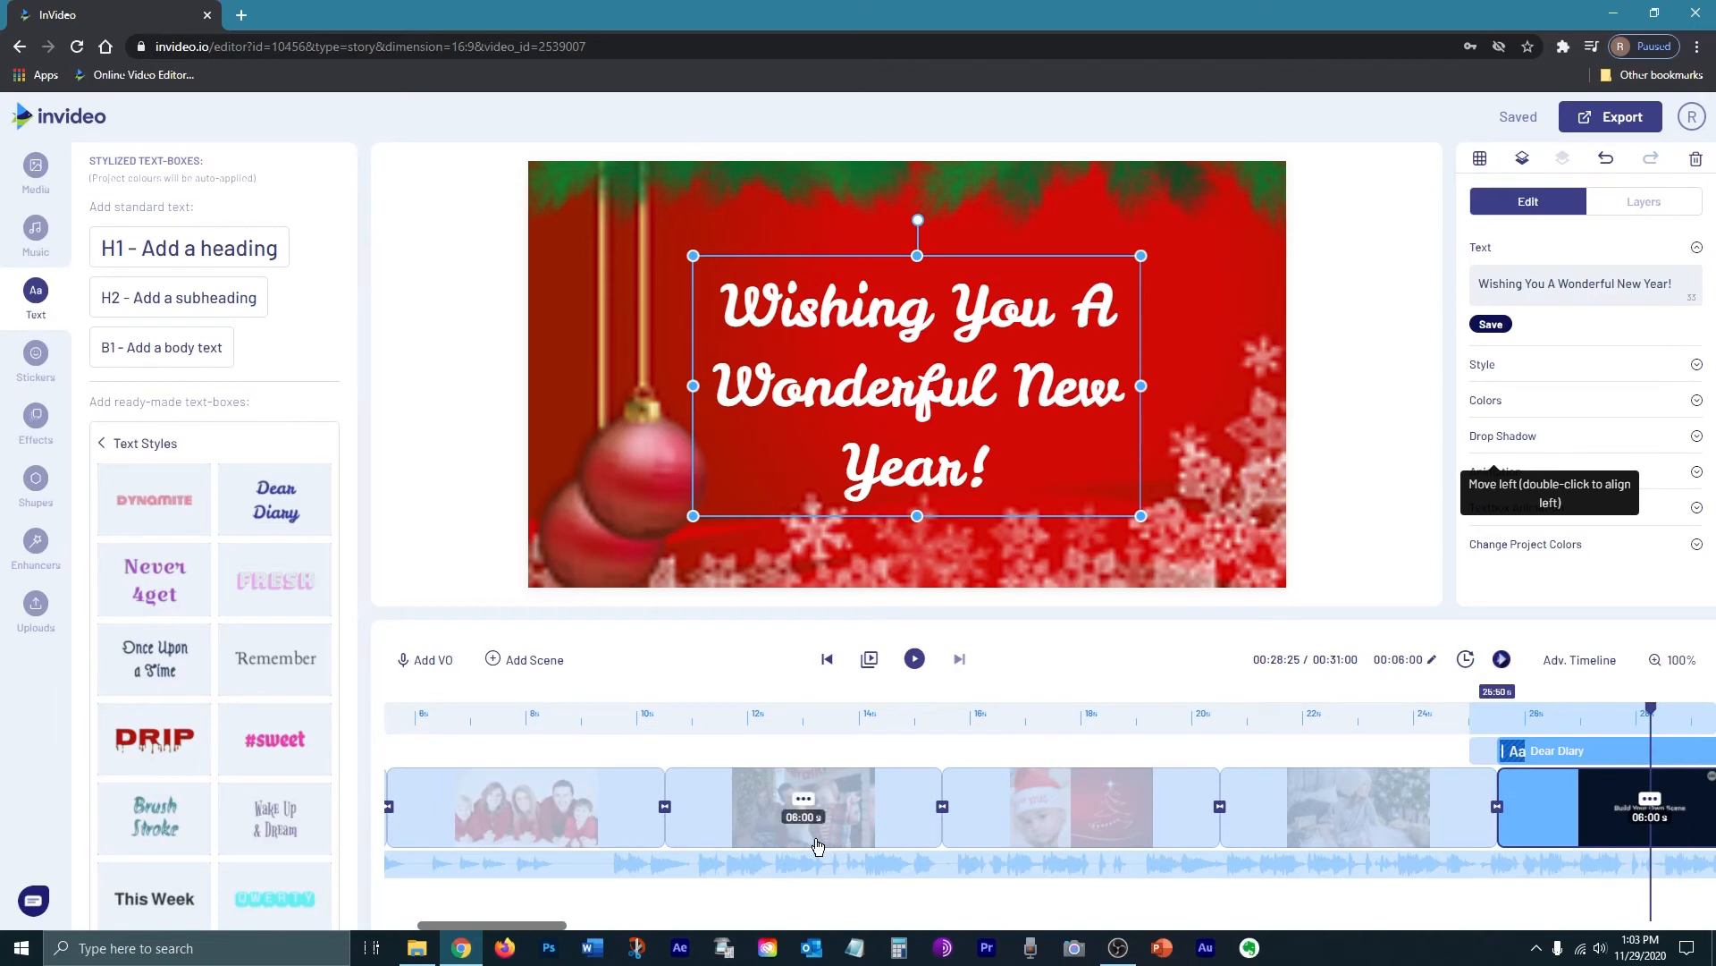
Step: Drag the Christmas family scene to sit right after the Santa-hat baby scene
left_click(890, 834)
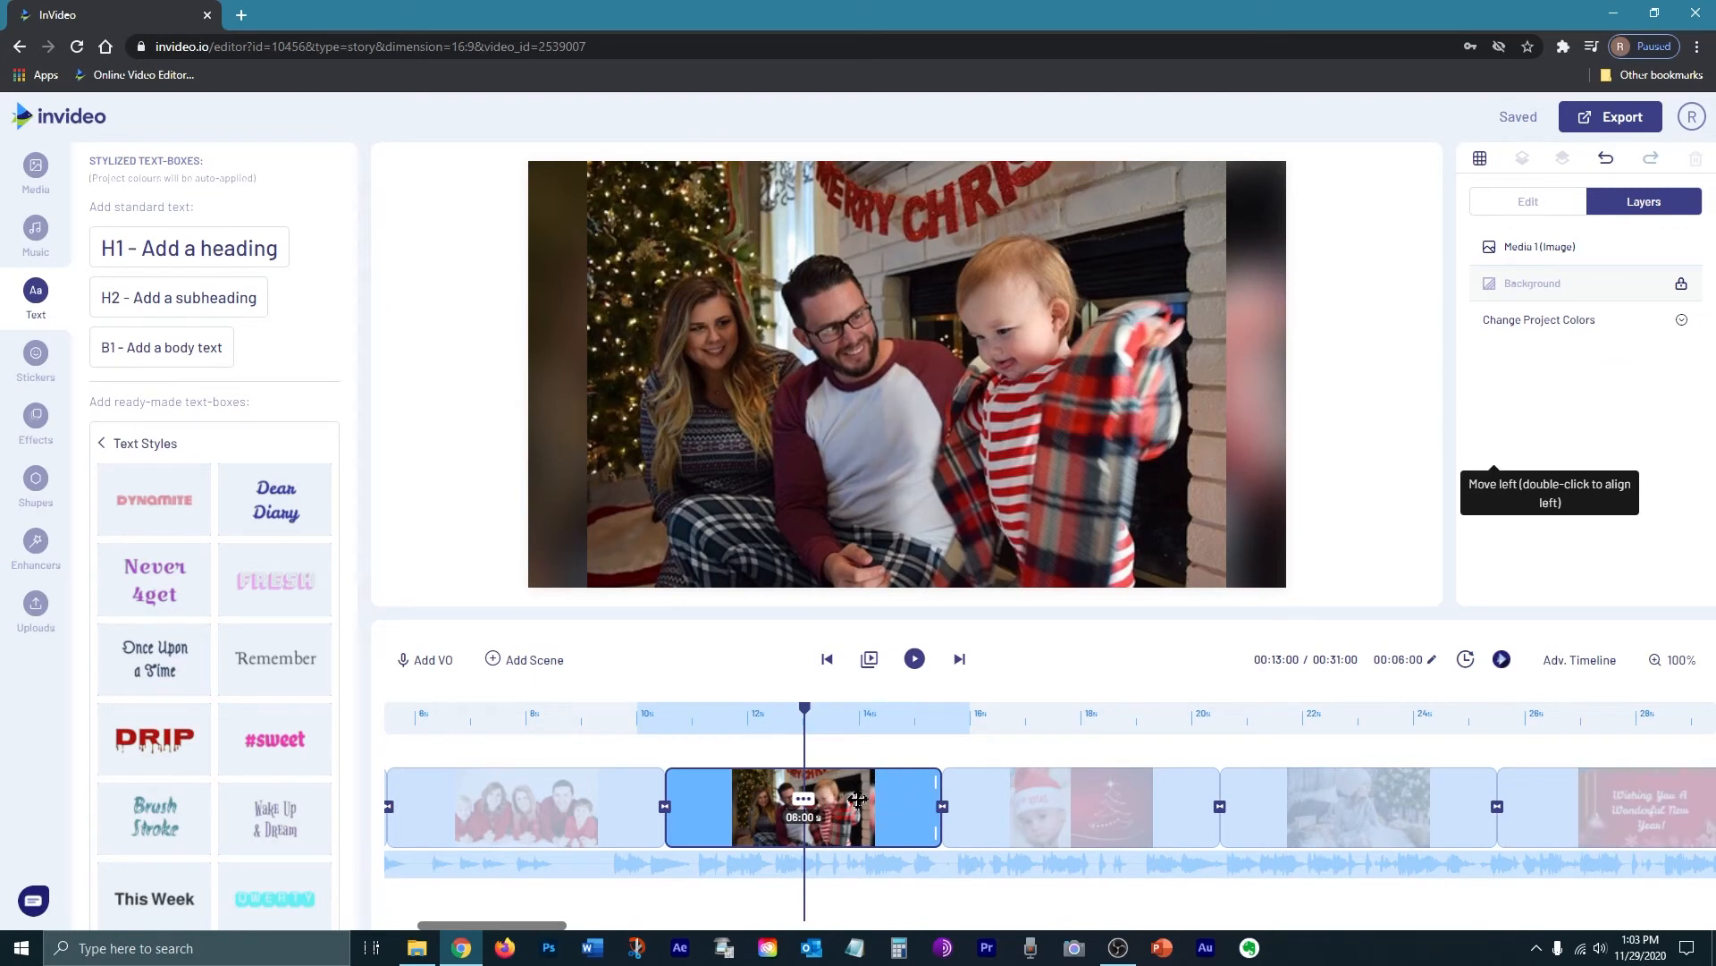
left_click_drag(858, 800, 953, 920)
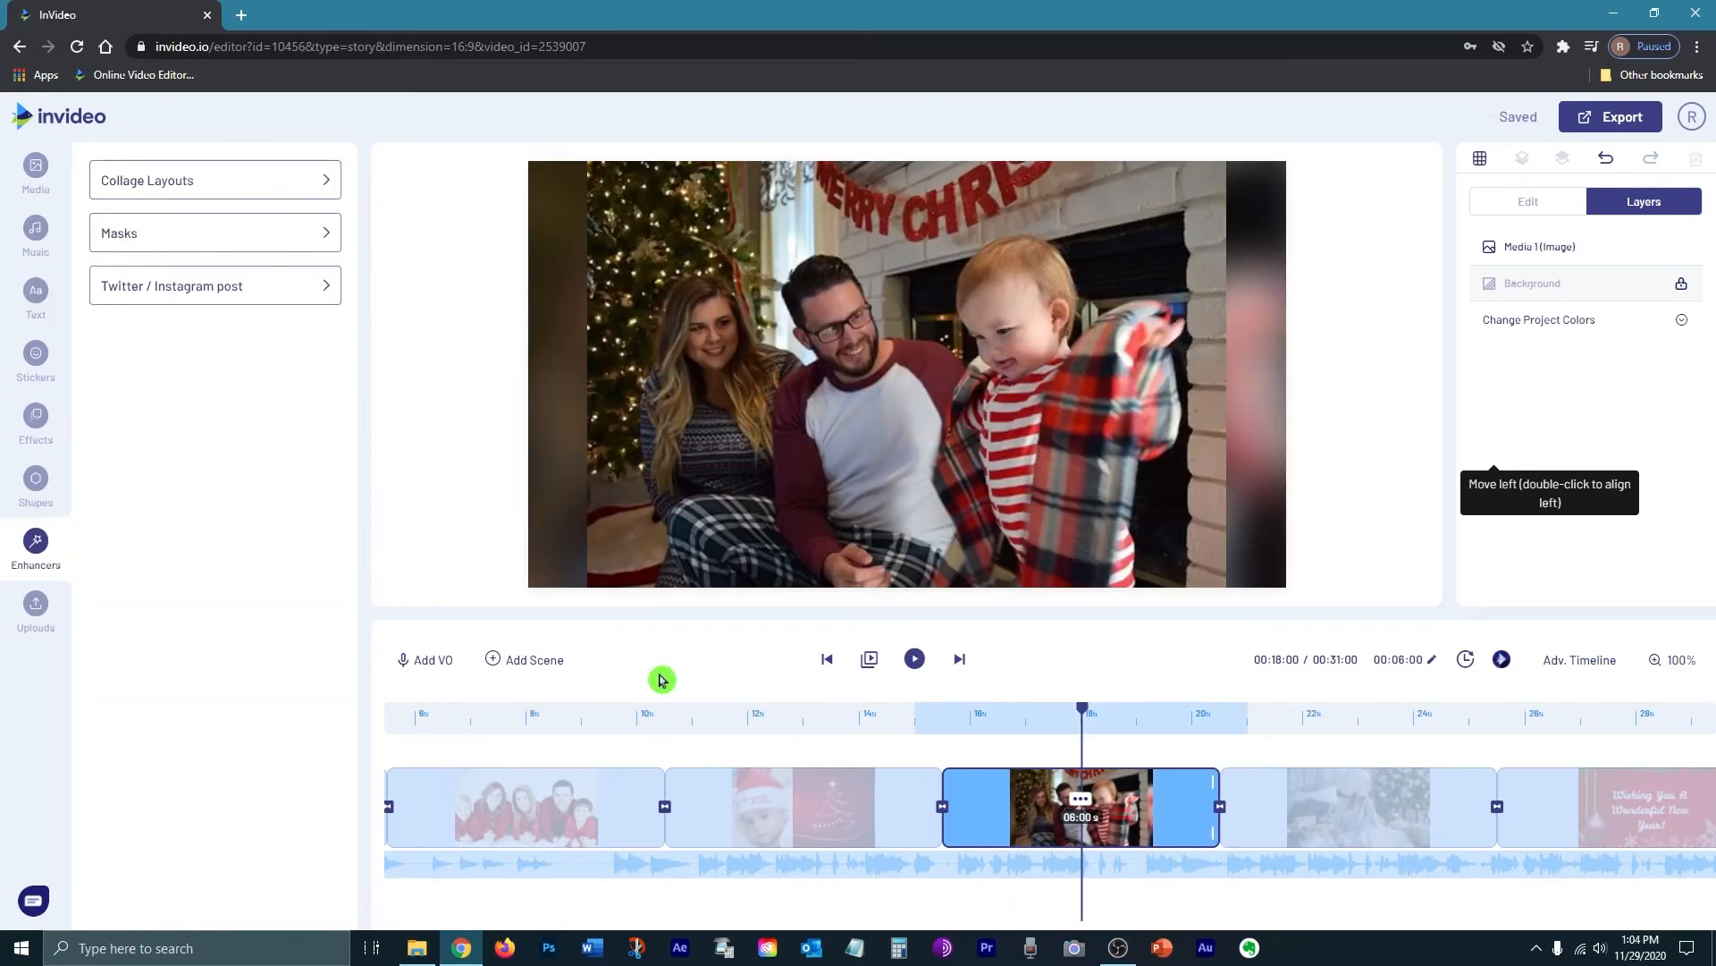
Step: Add a falling-snow overlay from Effects > Snow to the fireplace family scene
left_click(37, 430)
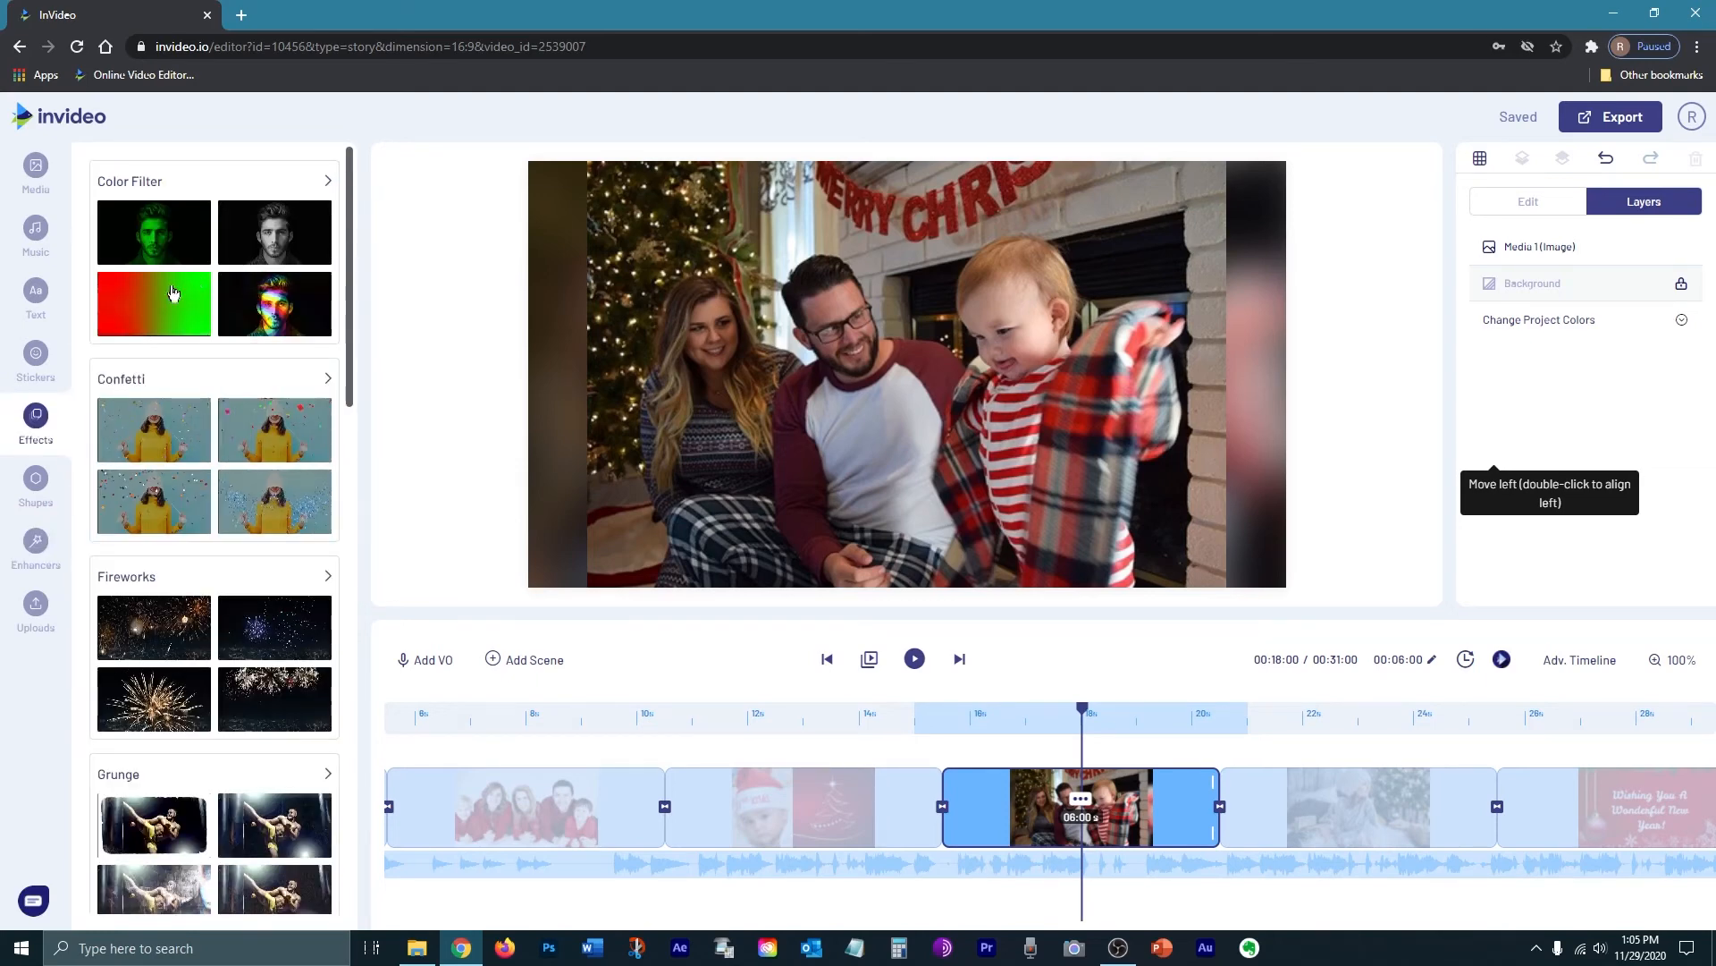
left_click_drag(350, 255, 332, 660)
left_click(199, 750)
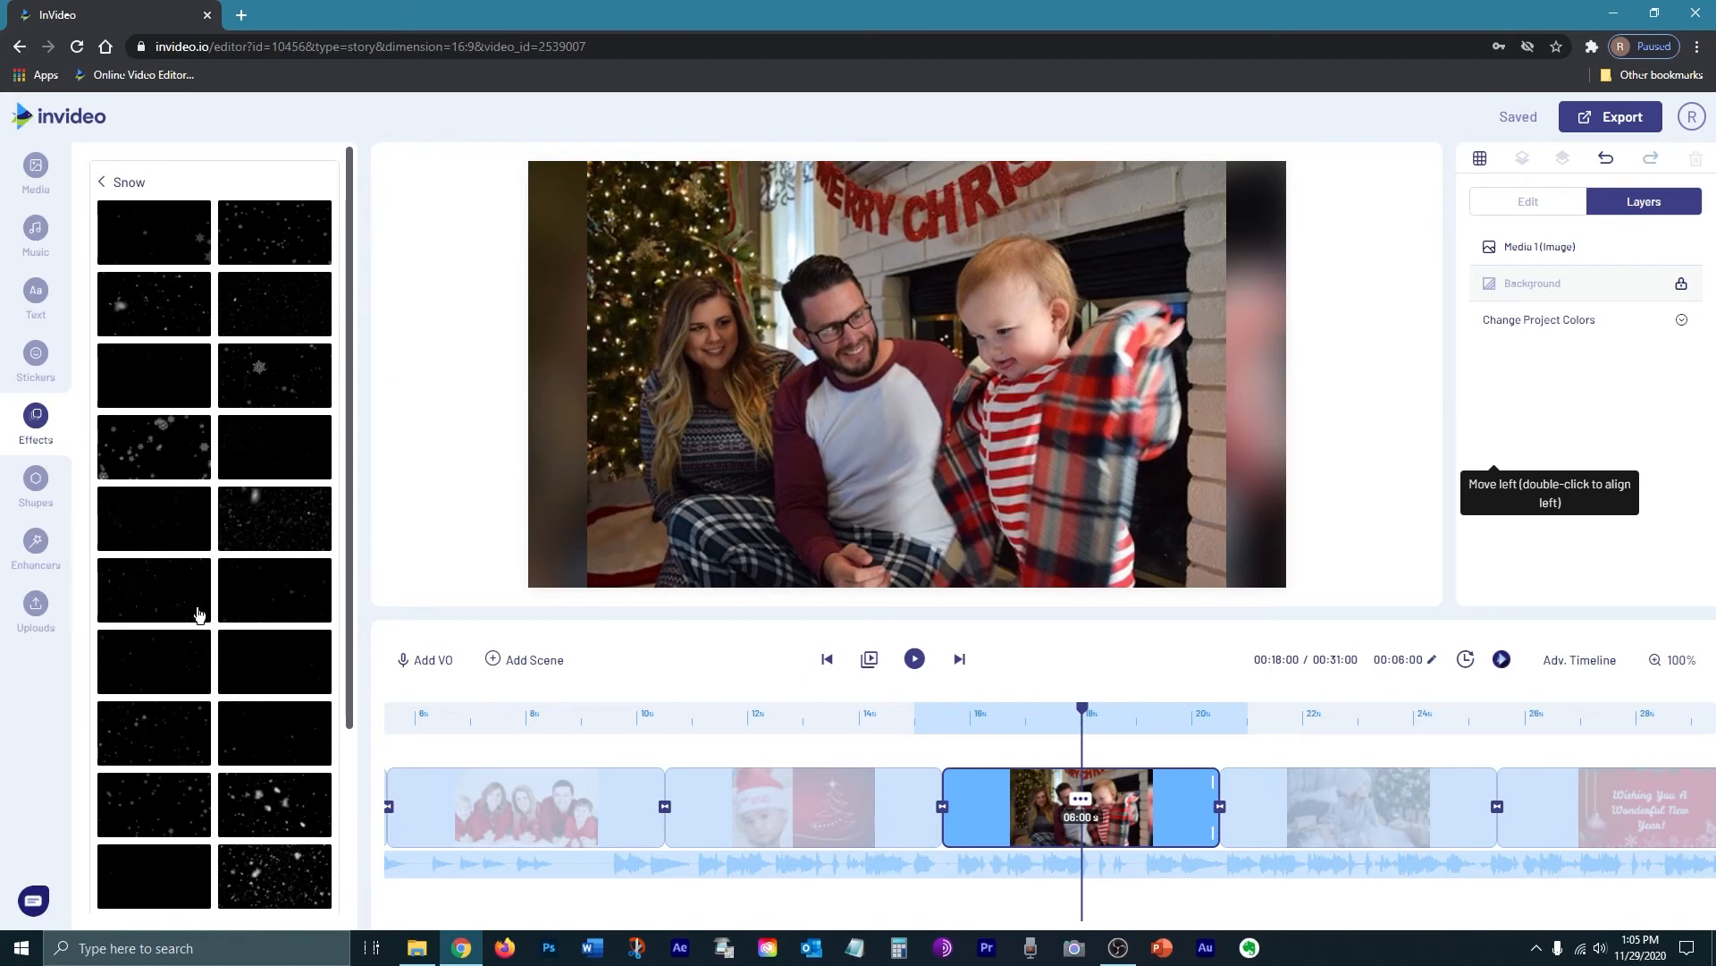
left_click(150, 457)
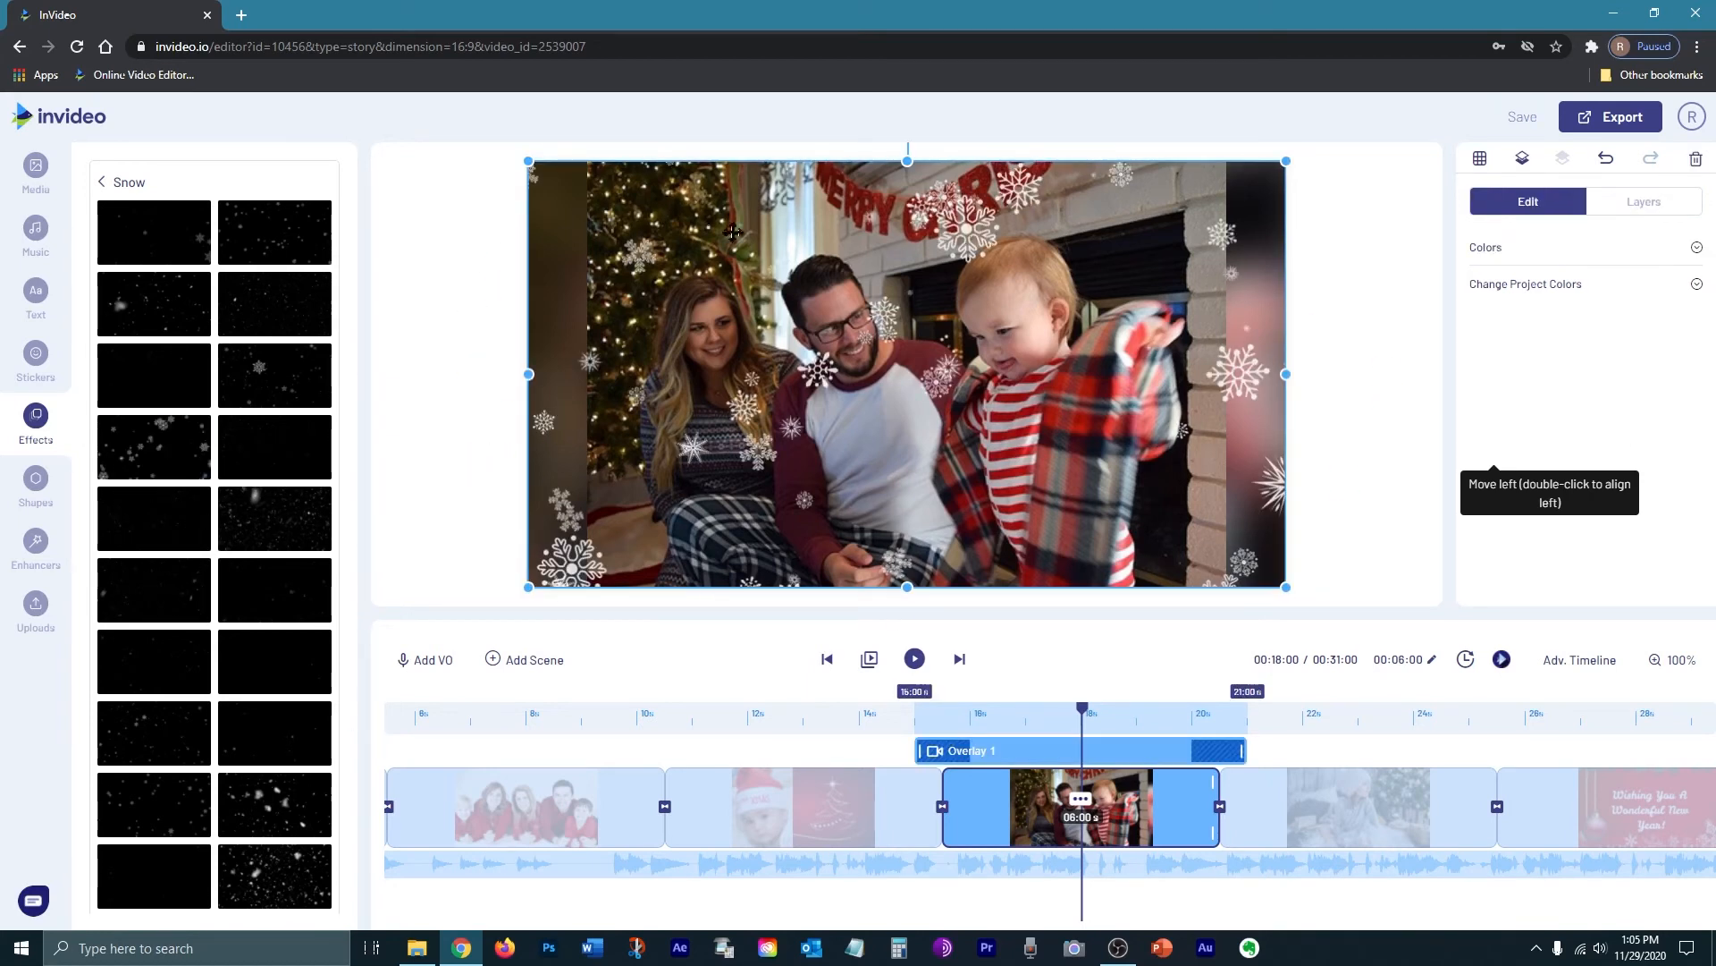
left_click(1307, 901)
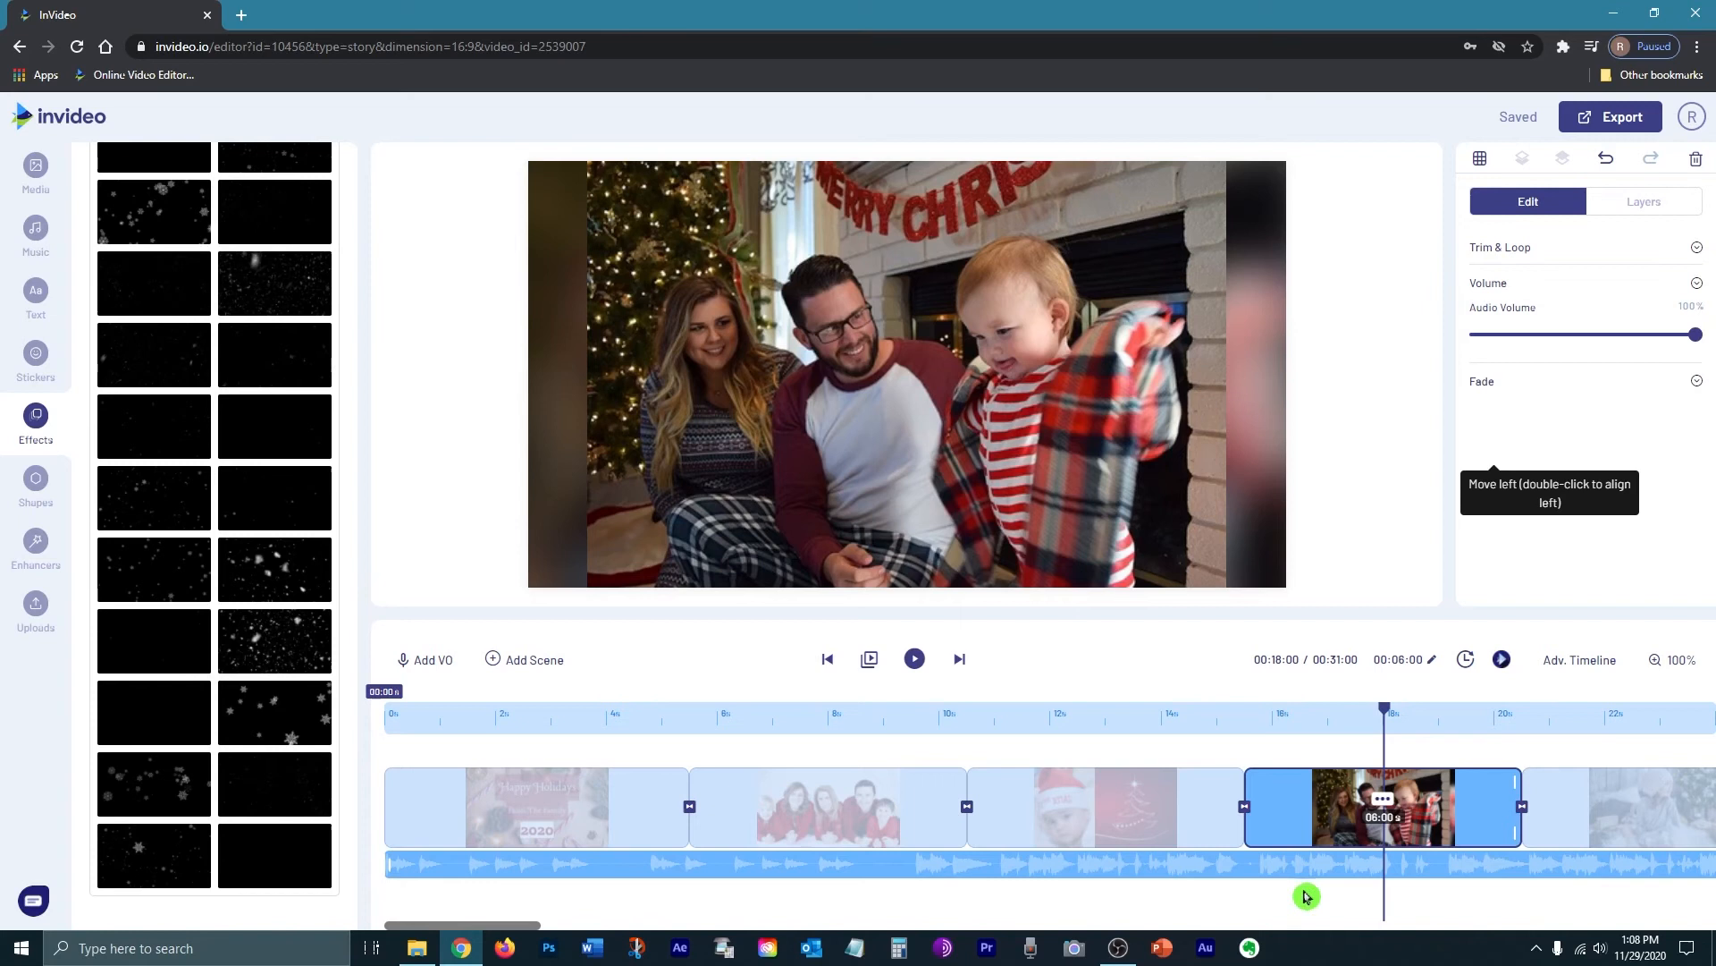
Step: Delete the Hello Mr Princeton background music track and bring up the Music library
left_click(840, 856)
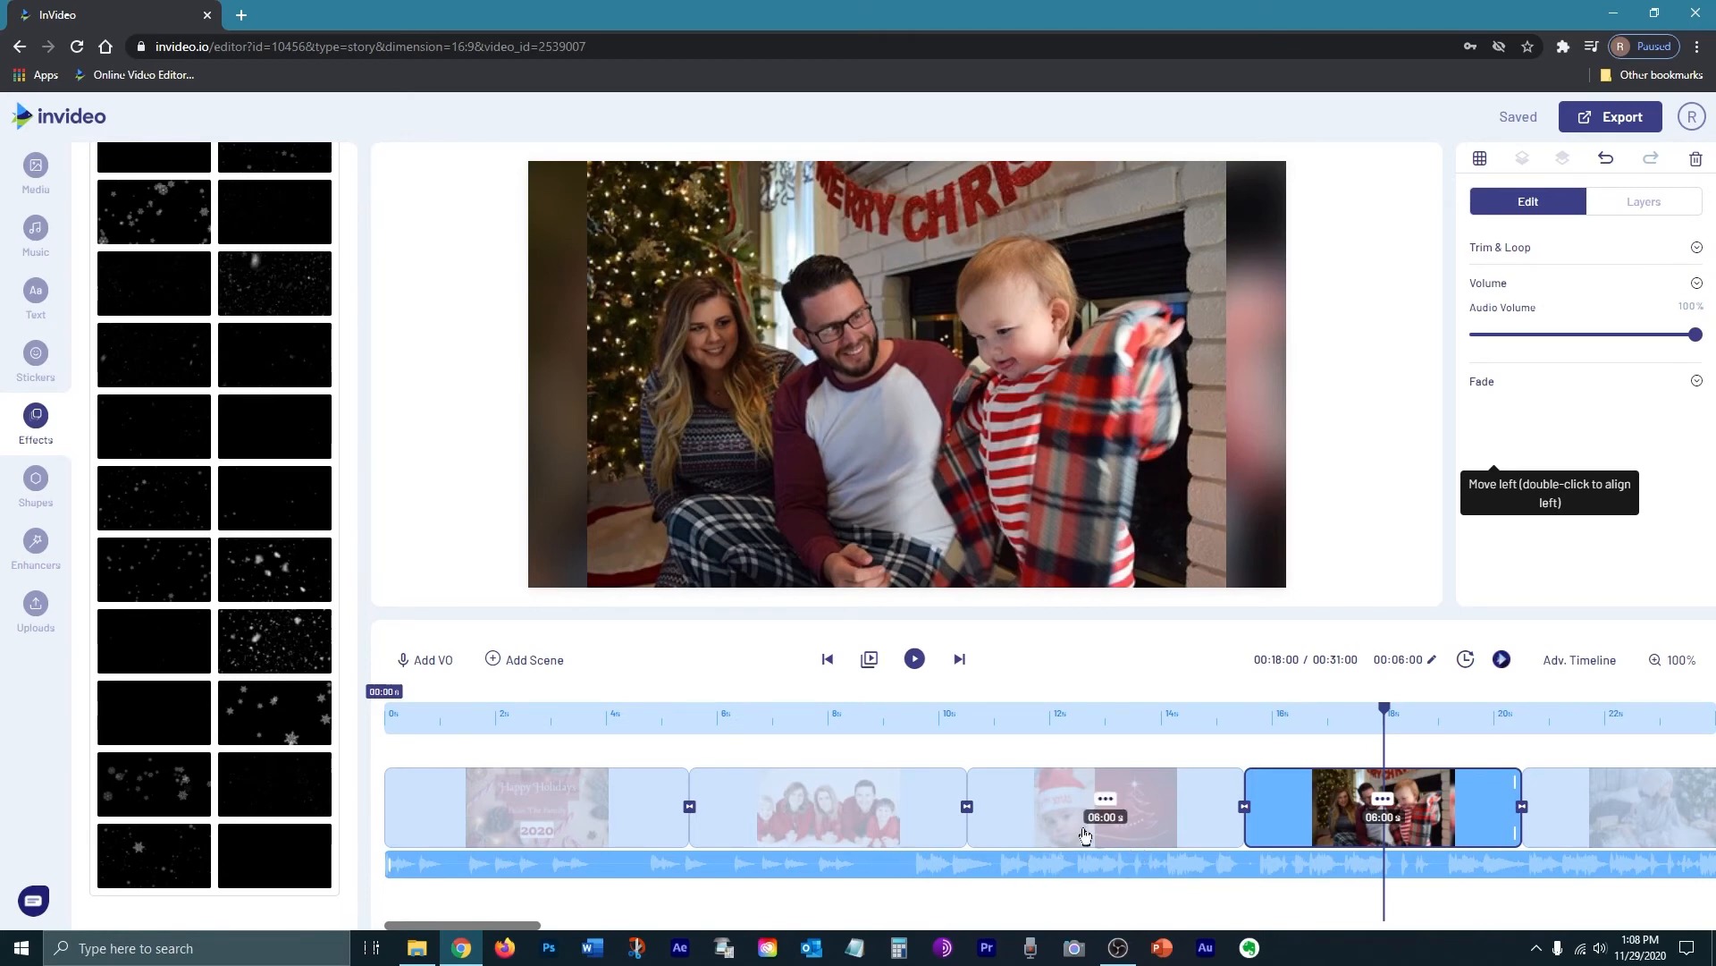
left_click(1044, 866)
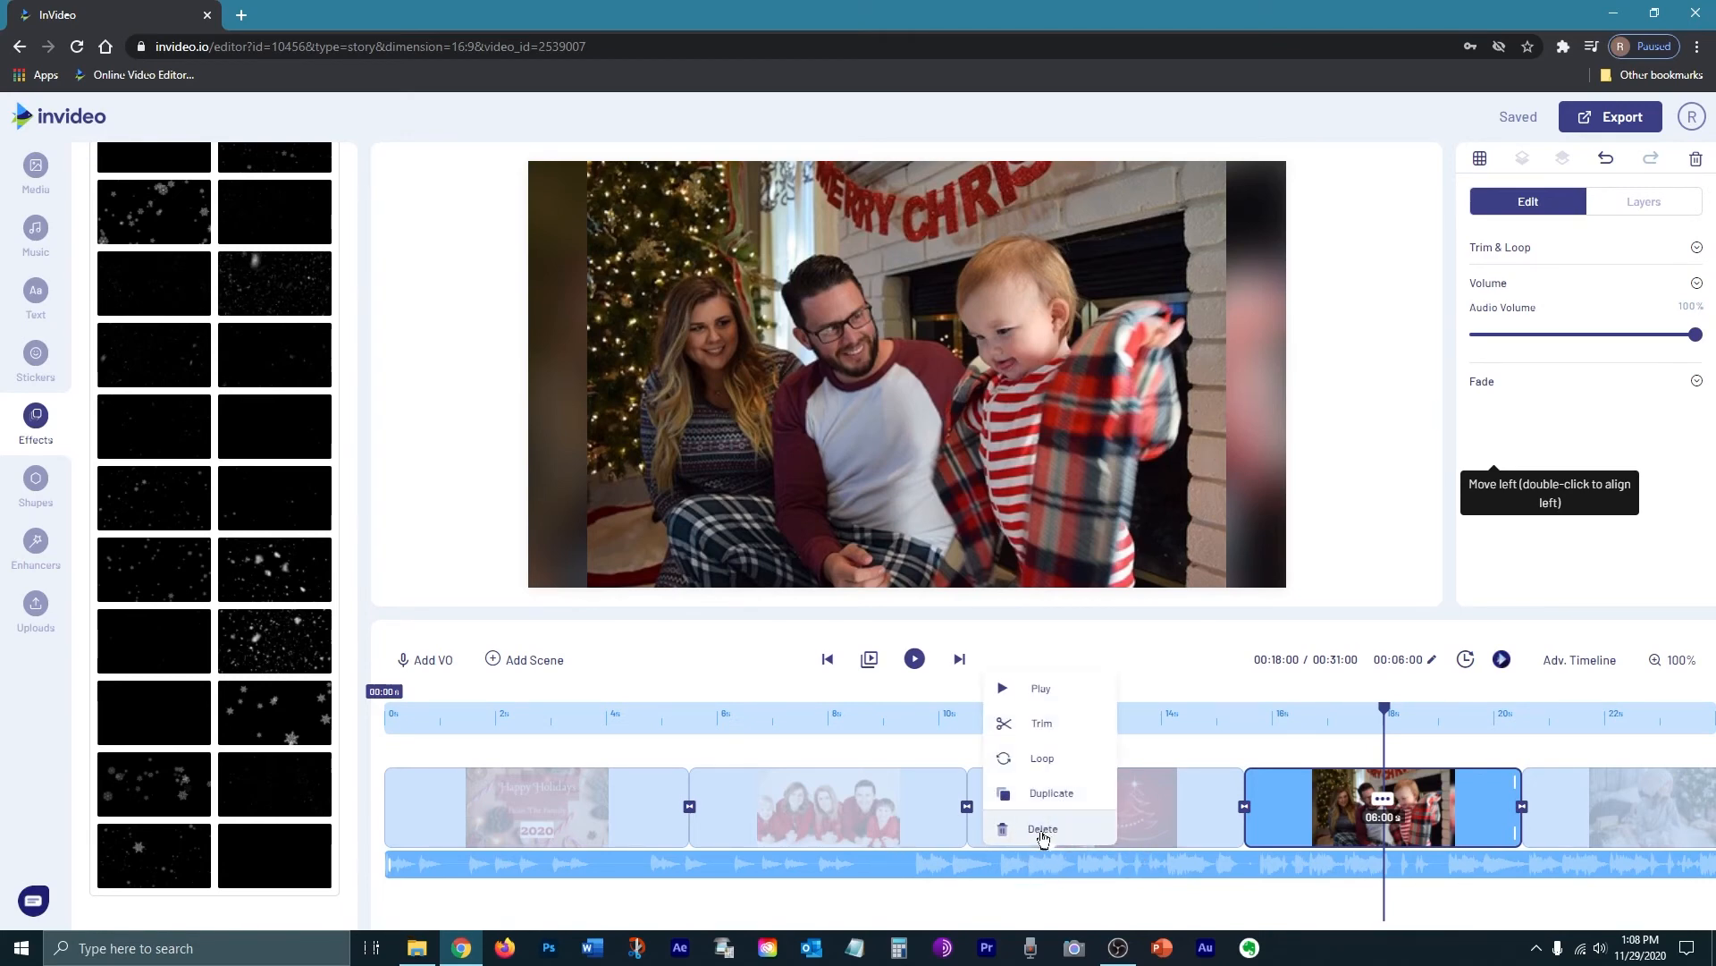
left_click(1042, 832)
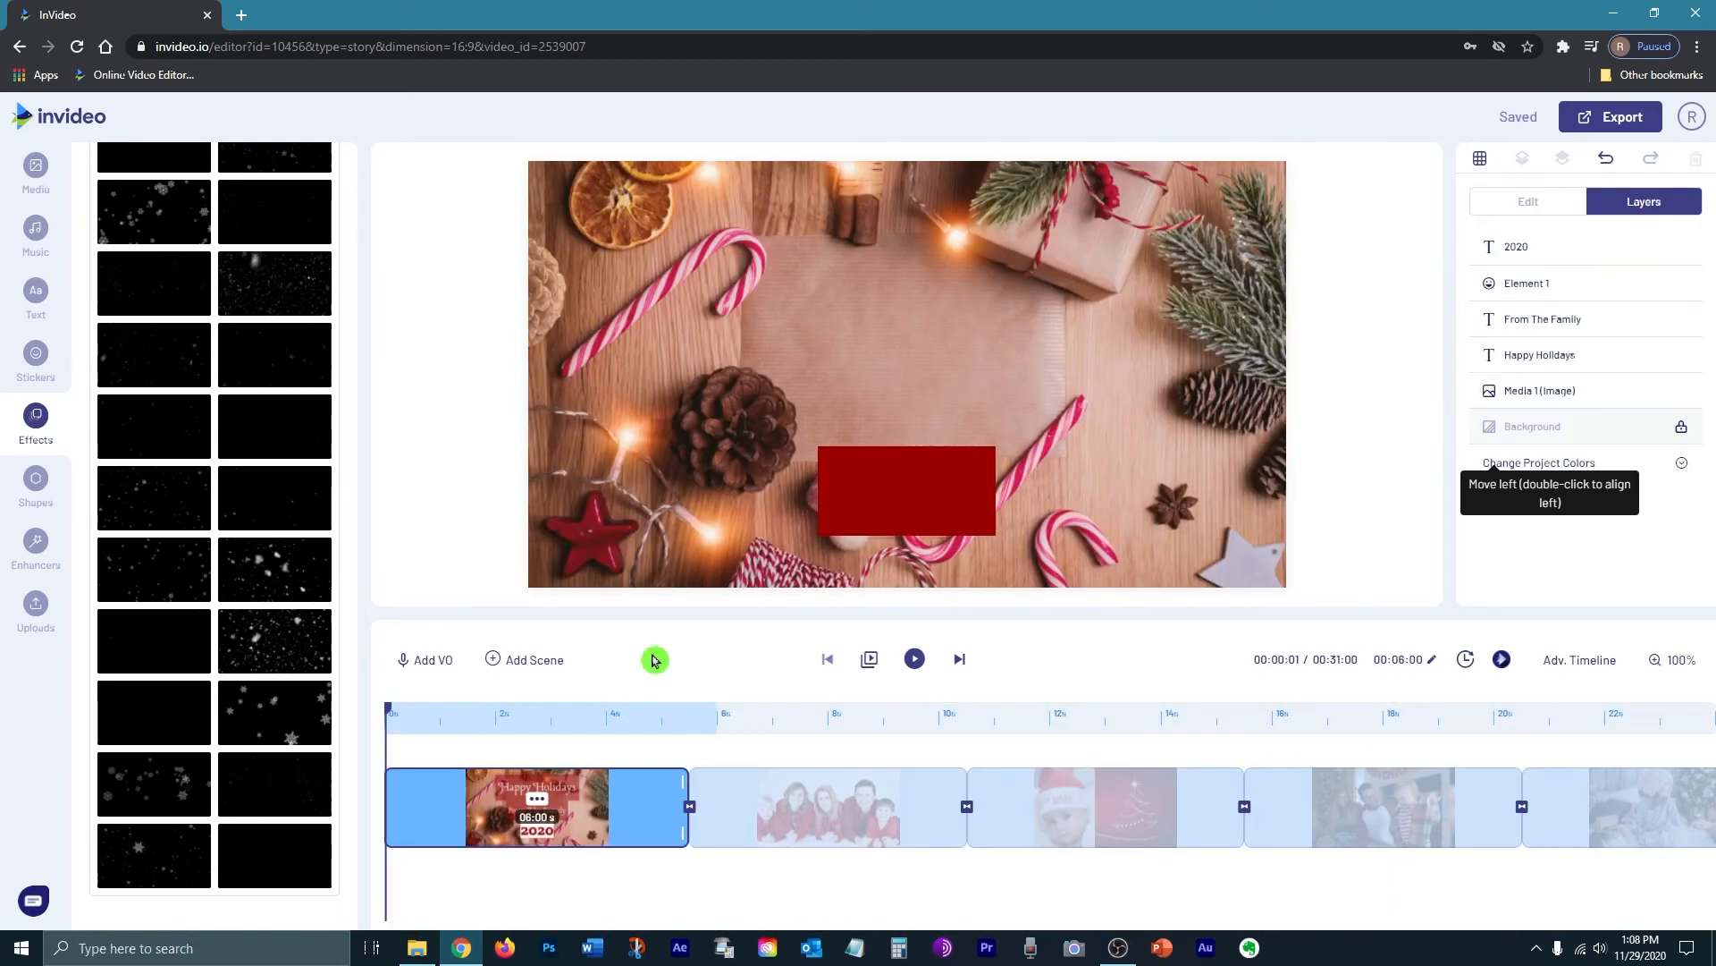
left_click(36, 235)
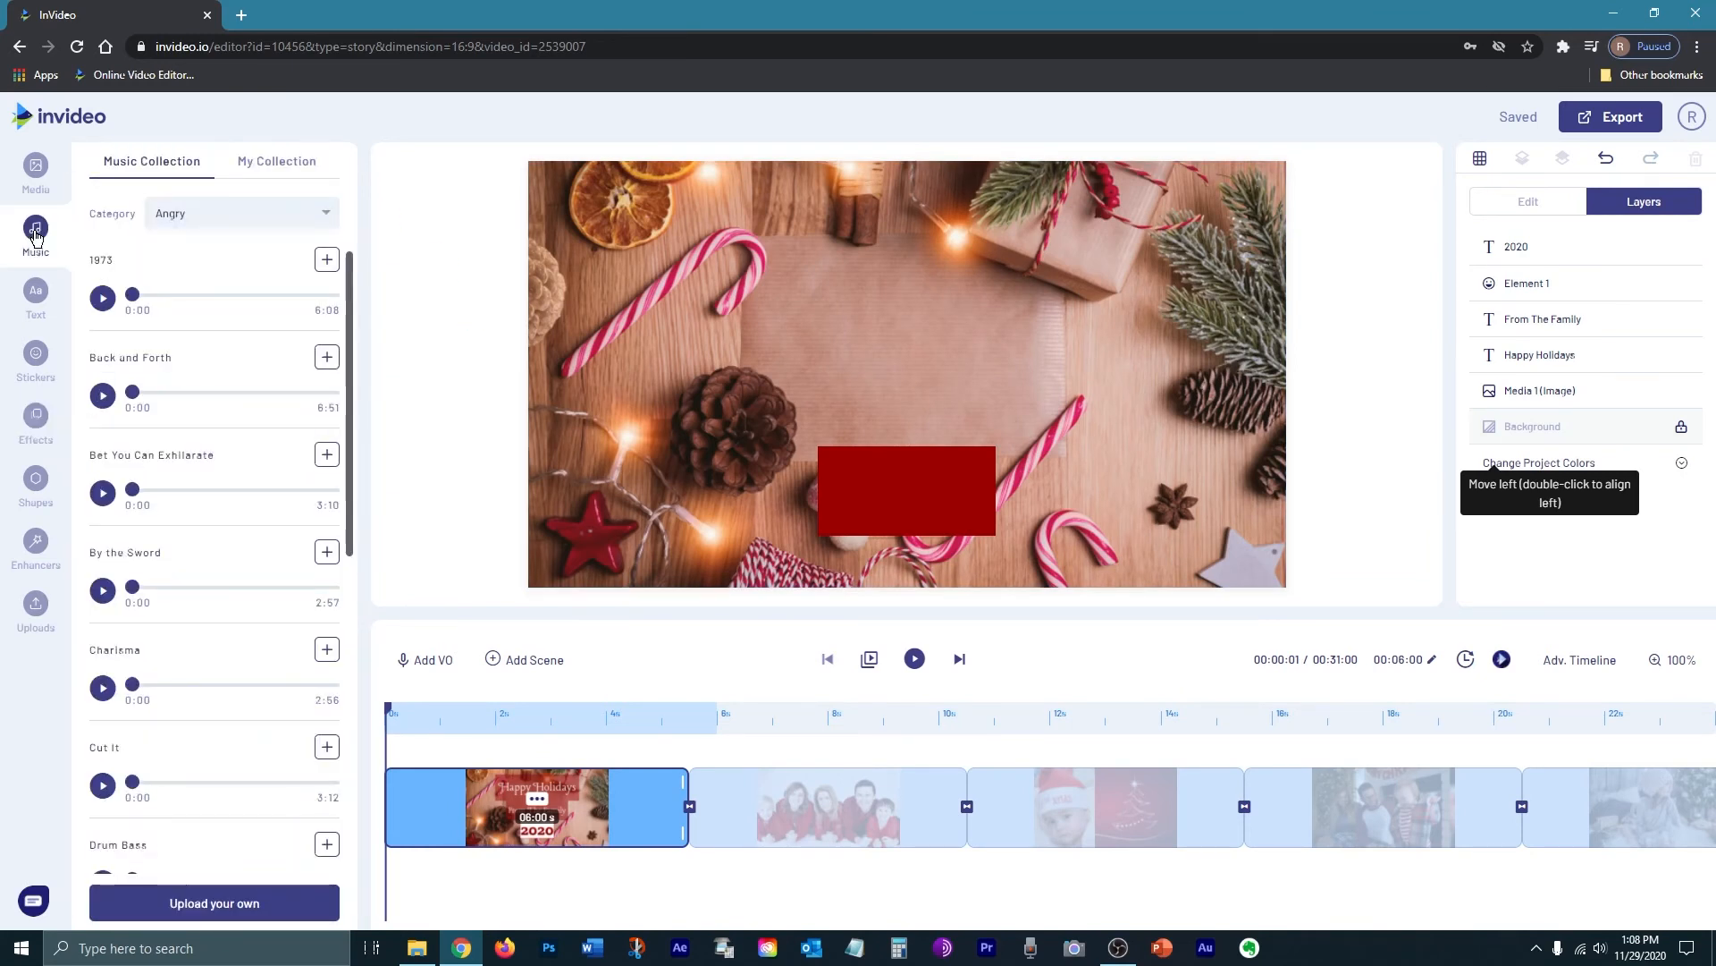
Step: Add a new Music Collection track under all six scenes and export the slideshow
left_click(189, 718)
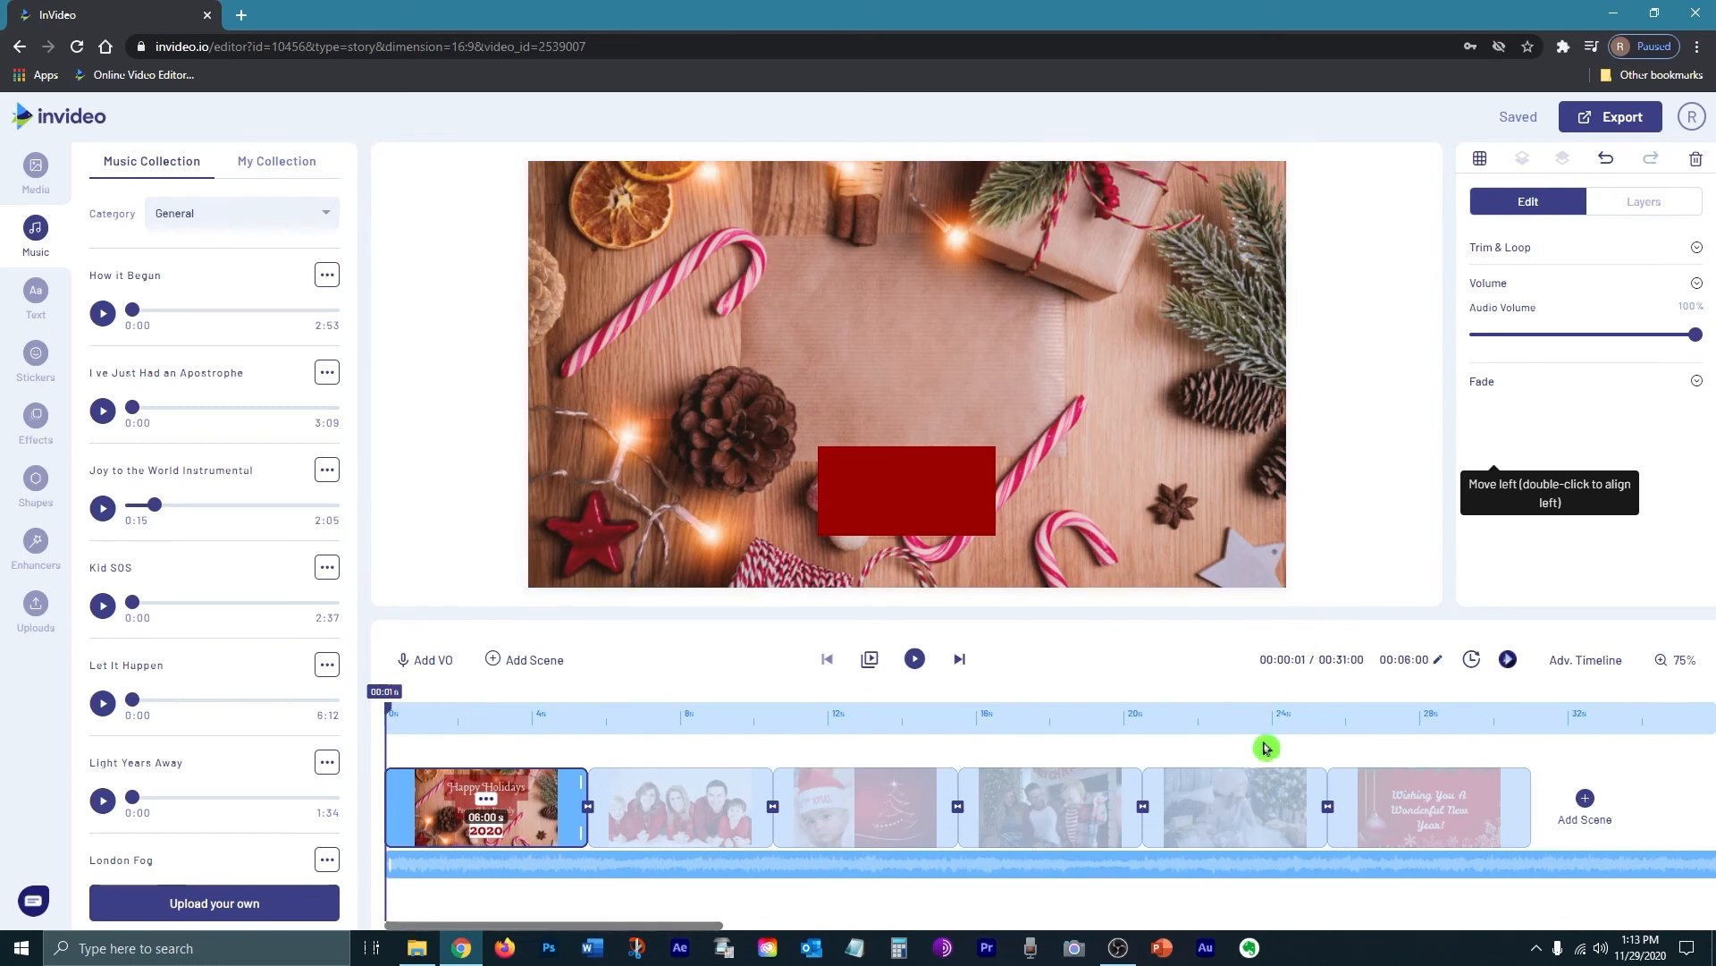
left_click(1622, 117)
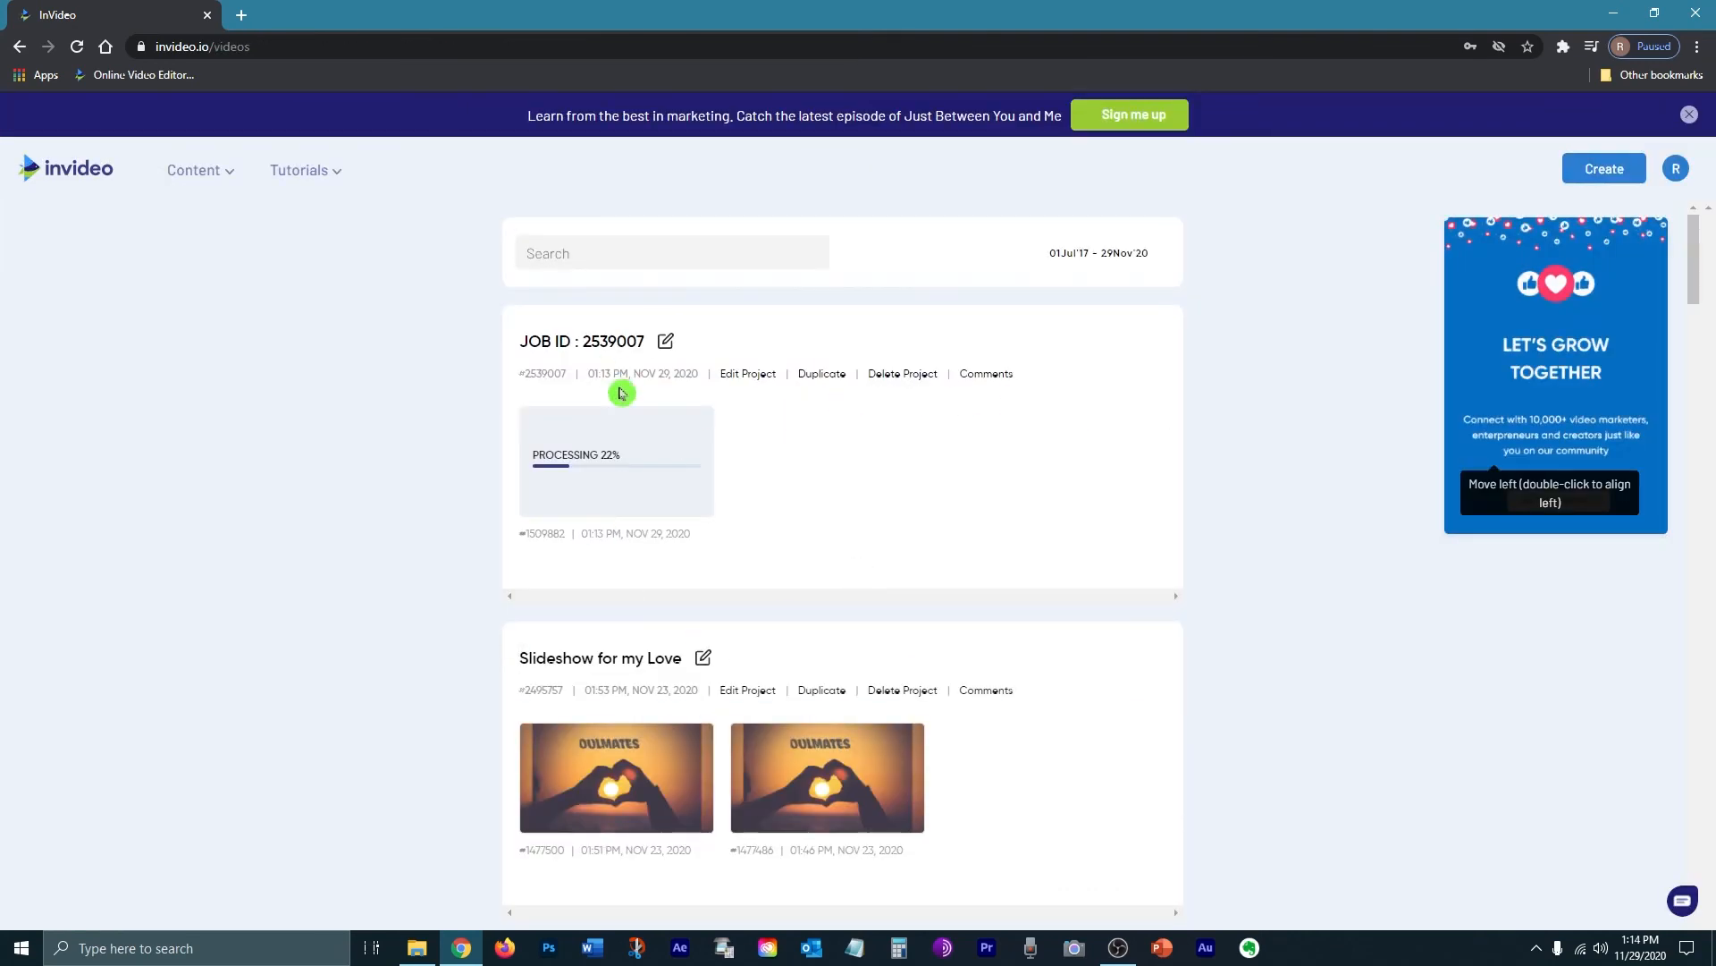